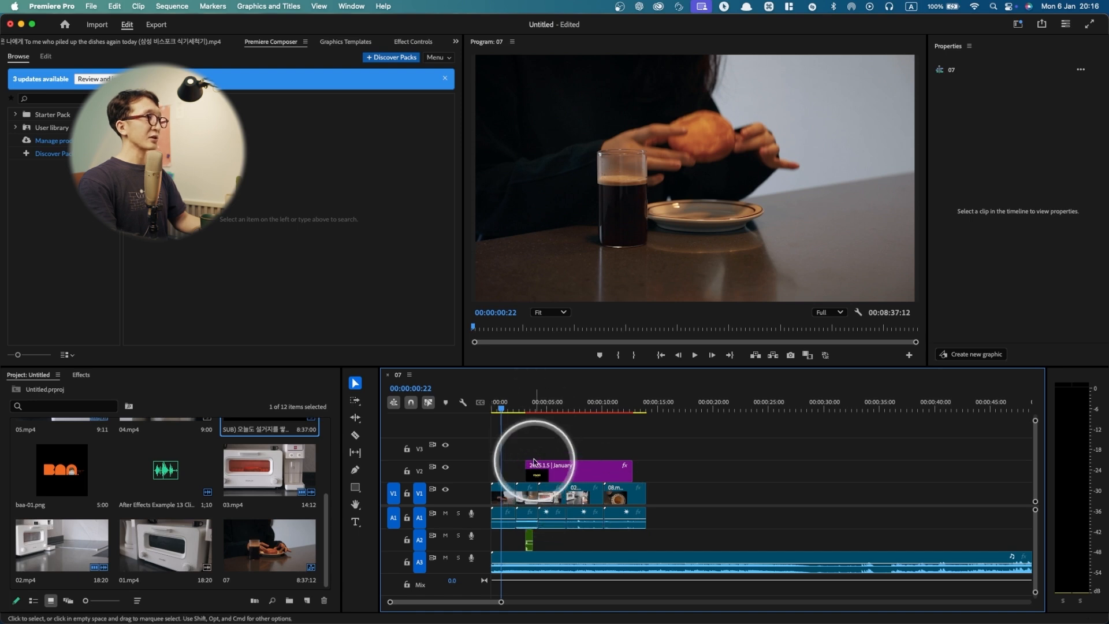
Step: Play the sequence from the start of the VLOG title in a maximized program monitor, stop playback and restore the layout
left_click(525, 407, "shift")
key("space")
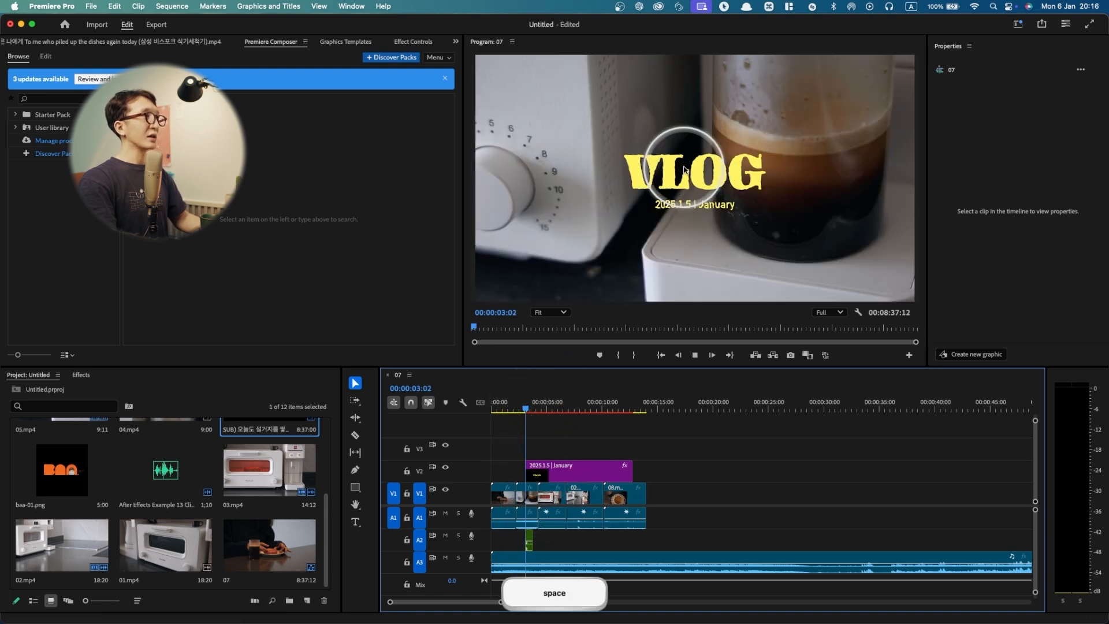
key("grave")
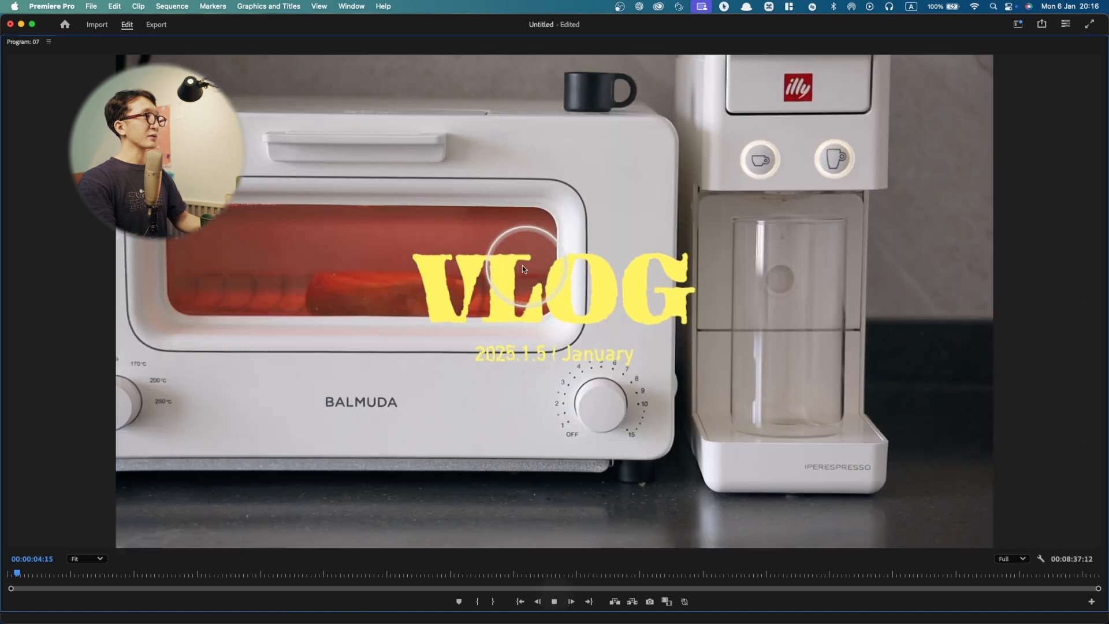
key("space")
key("grave")
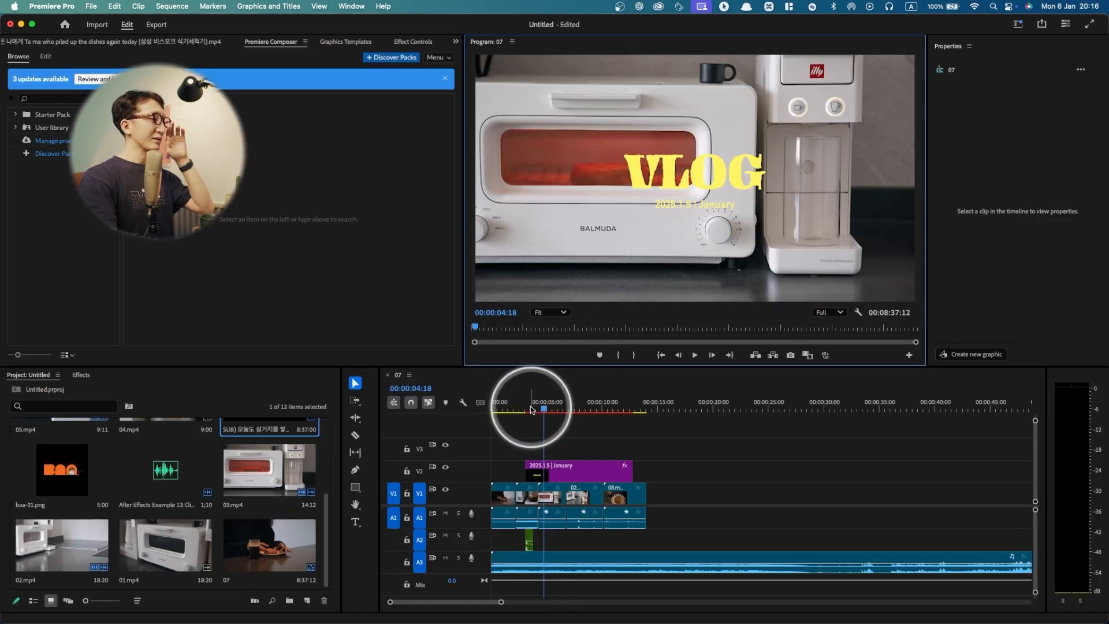
Step: Play the edited clips from 00:00:00:00 in a maximized program monitor, then restore the layout and park the playhead at about 00:00:04:17
left_click_drag(532, 409, 458, 414)
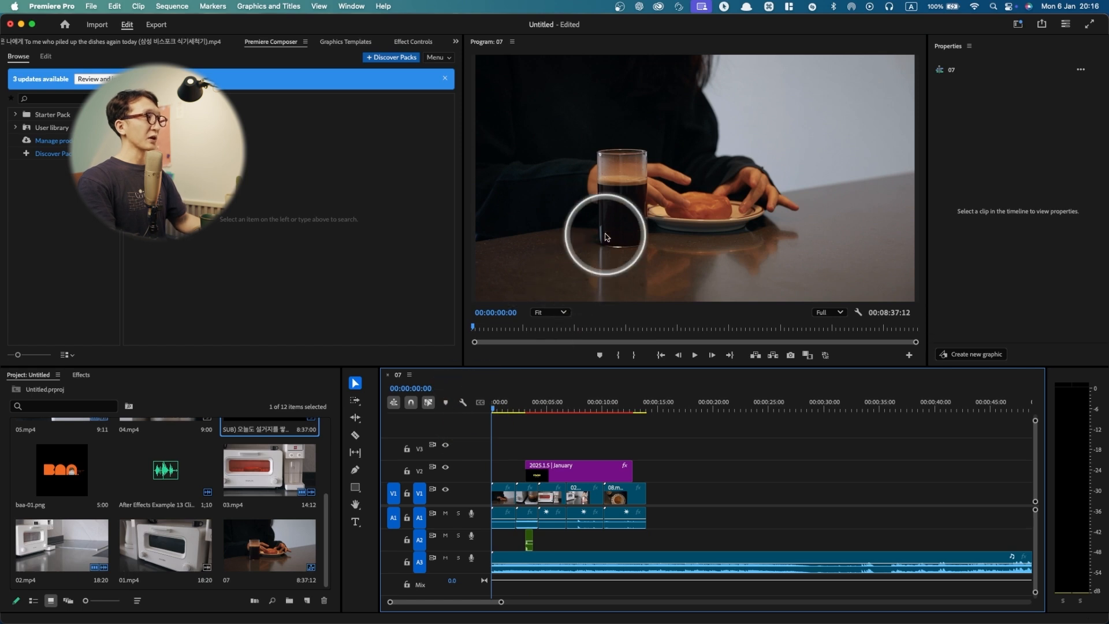
key("grave")
key("space")
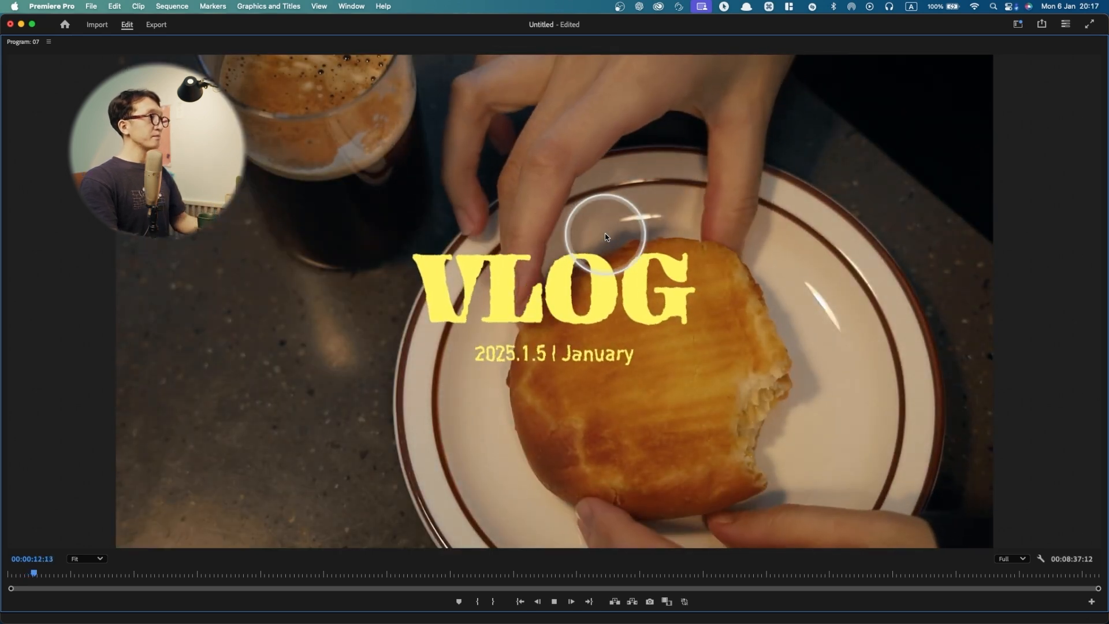
key("space")
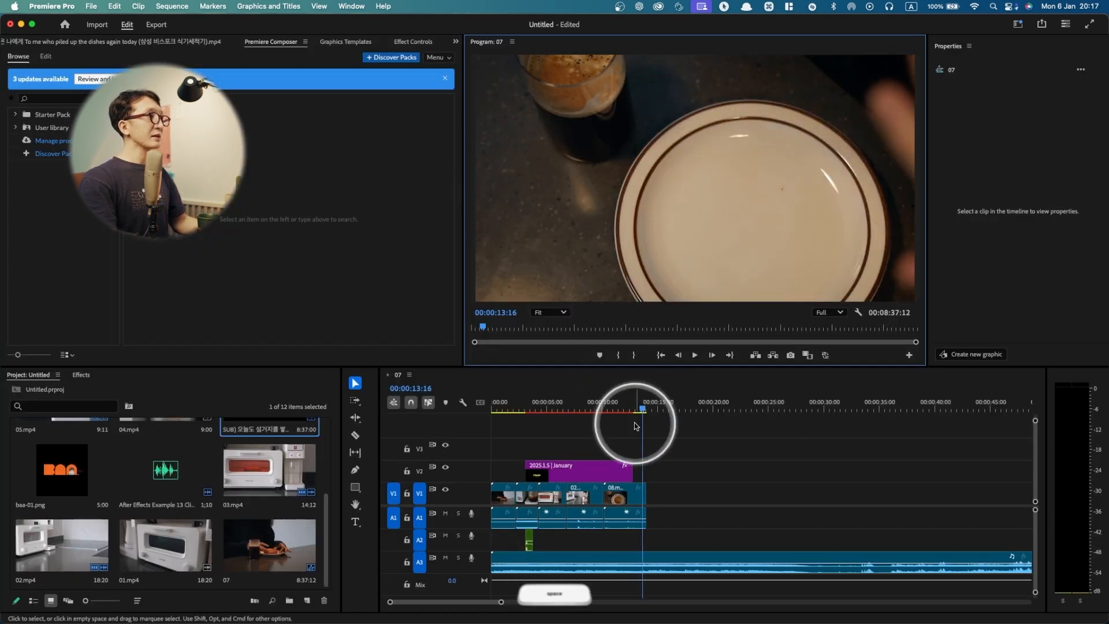
mouse_move(549, 404)
left_mouse_down()
mouse_move(508, 399)
mouse_move(543, 404)
left_mouse_up()
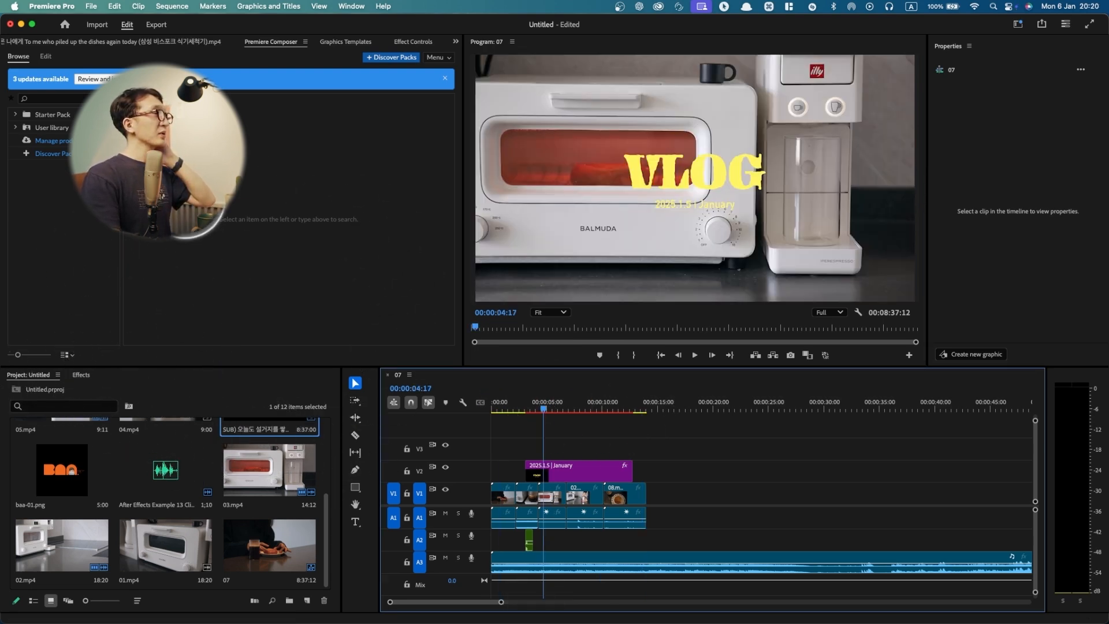
Step: Switch to the Editing workspace and look through its Graphics Templates, Libraries, Info and Effects panels
left_click(349, 6)
mouse_move(417, 26)
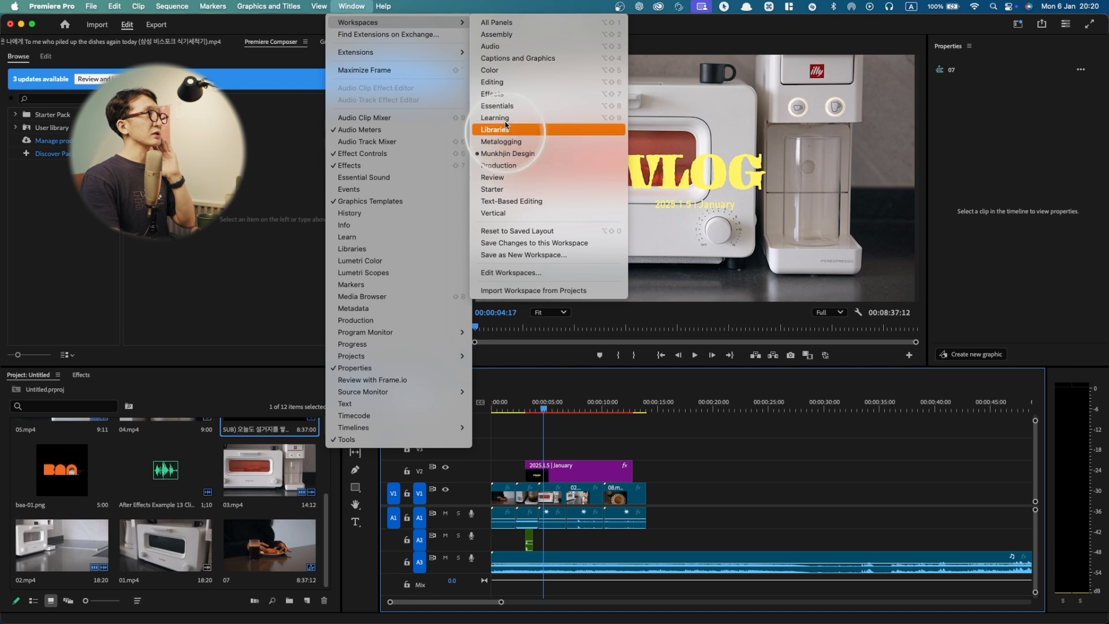
left_click(495, 83)
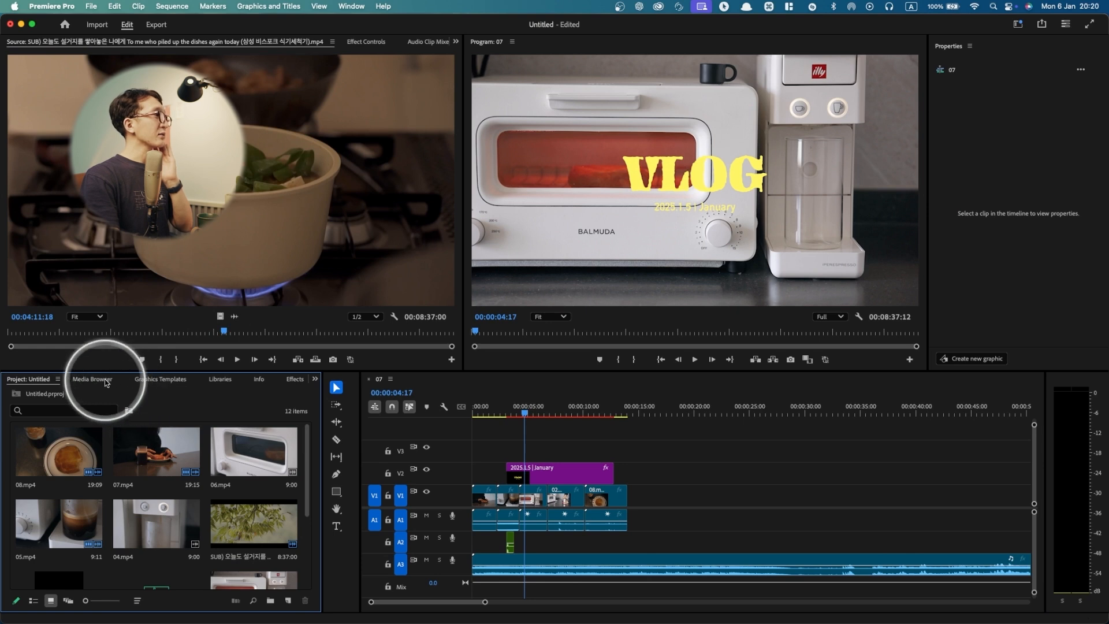
left_click(157, 379)
left_click(218, 380)
left_click(252, 380)
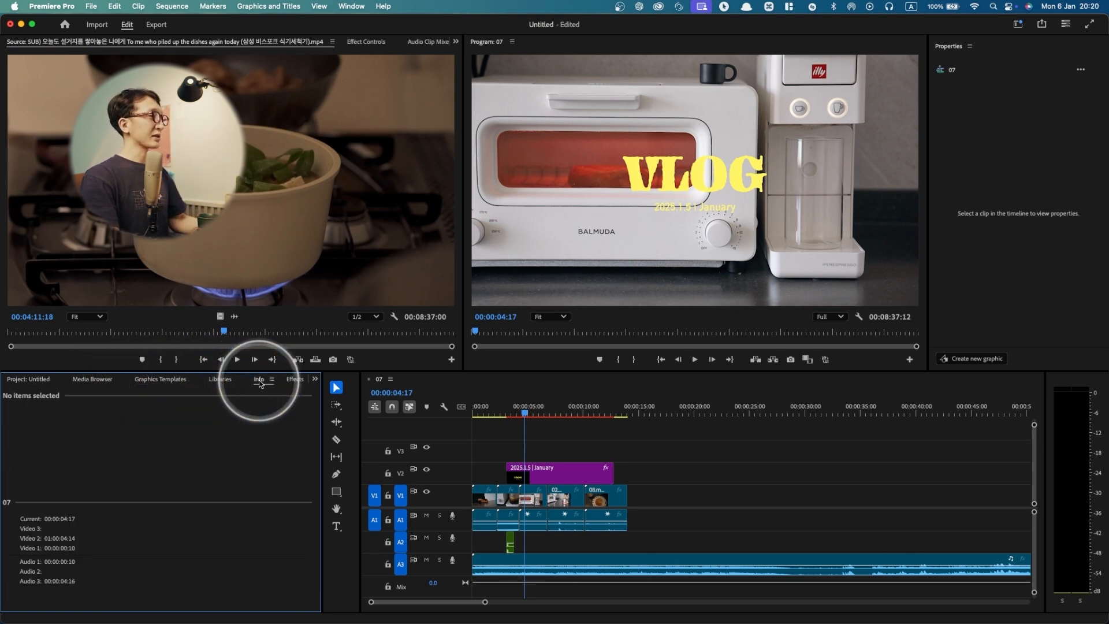
left_click(293, 380)
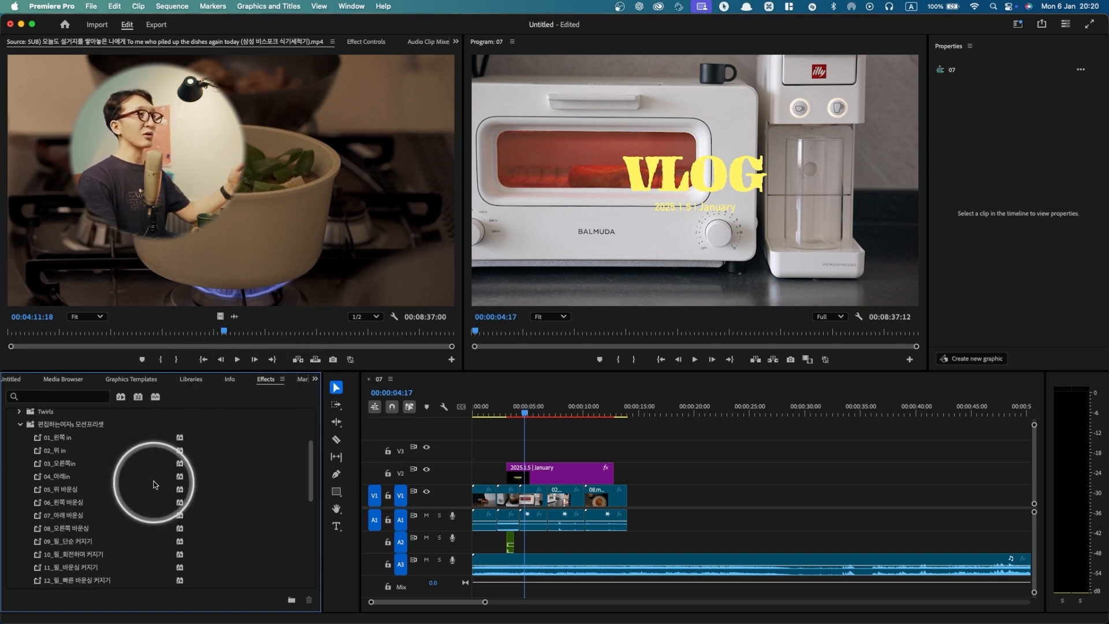
Step: Return to the custom design workspace that was active before the Editing workspace
left_click(346, 7)
mouse_move(355, 21)
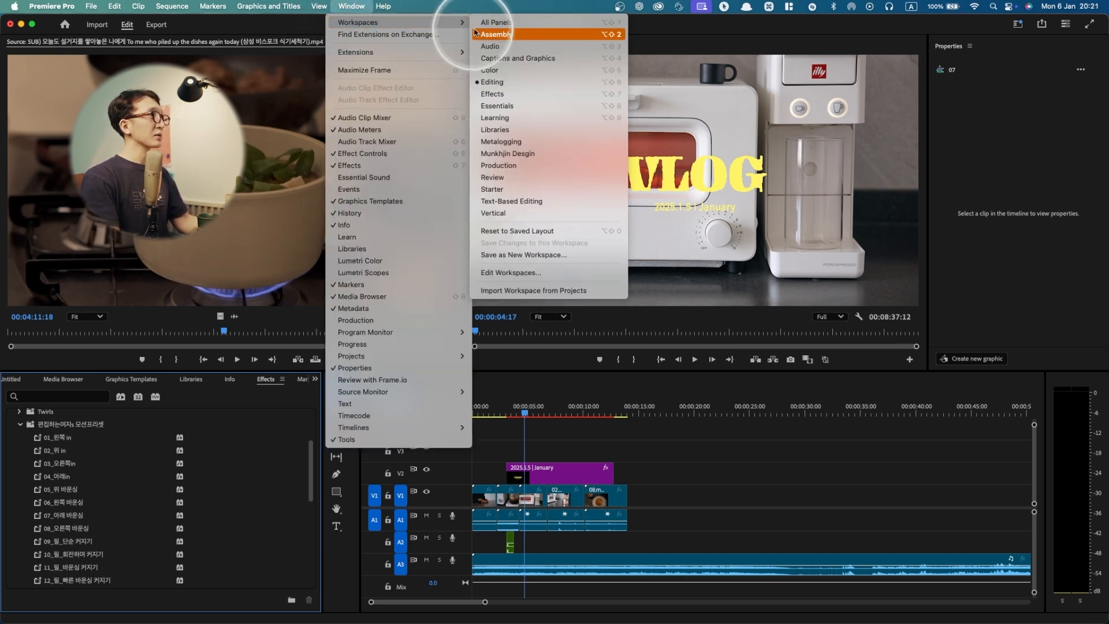
left_click(505, 153)
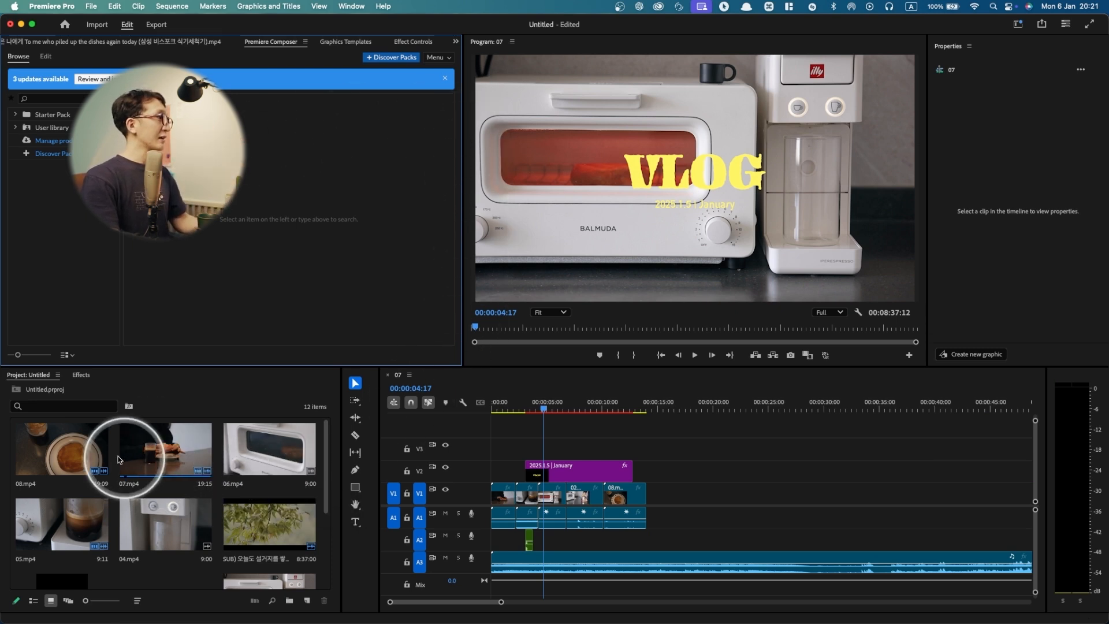
Step: Look through the imported media in the project bin, including the 06.mp4 clip
scroll(85, 456, "down", 3)
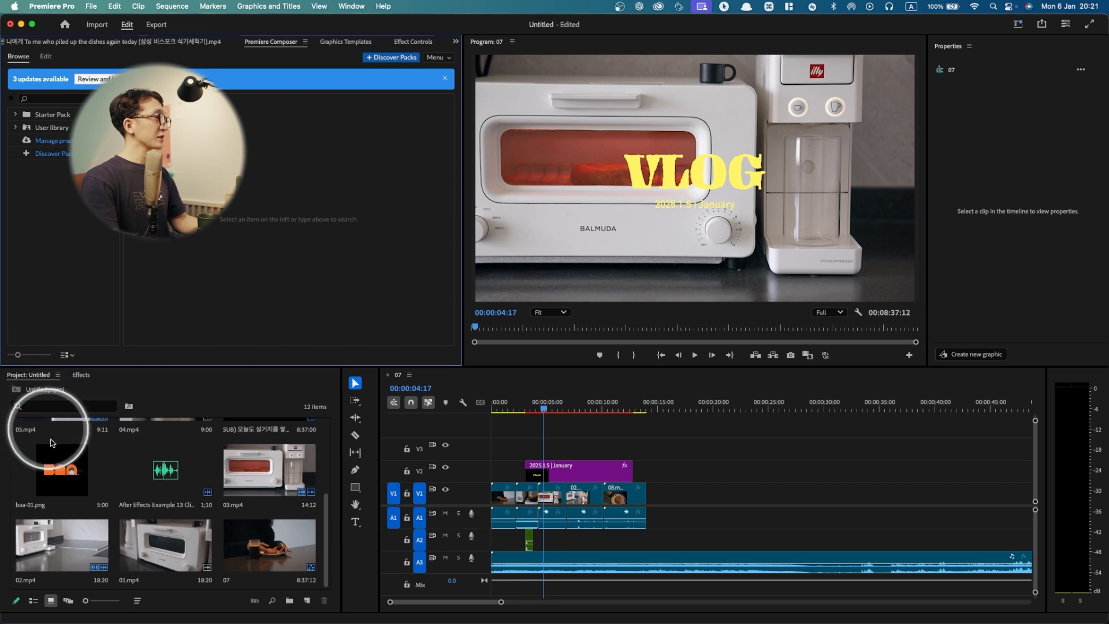
scroll(205, 535, "up", 5)
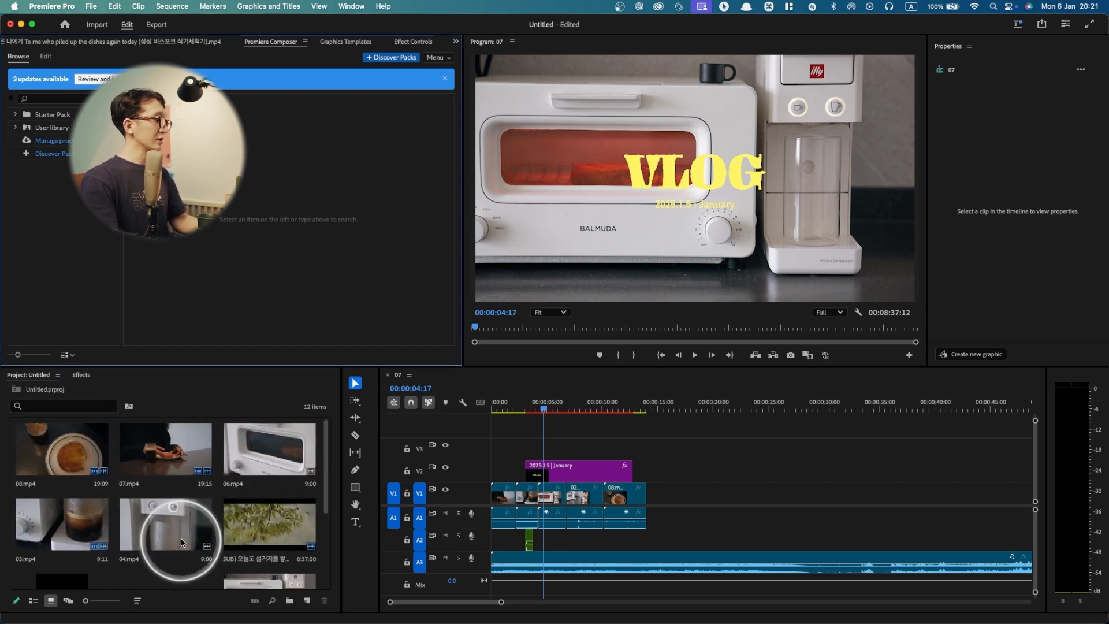
left_click(228, 470)
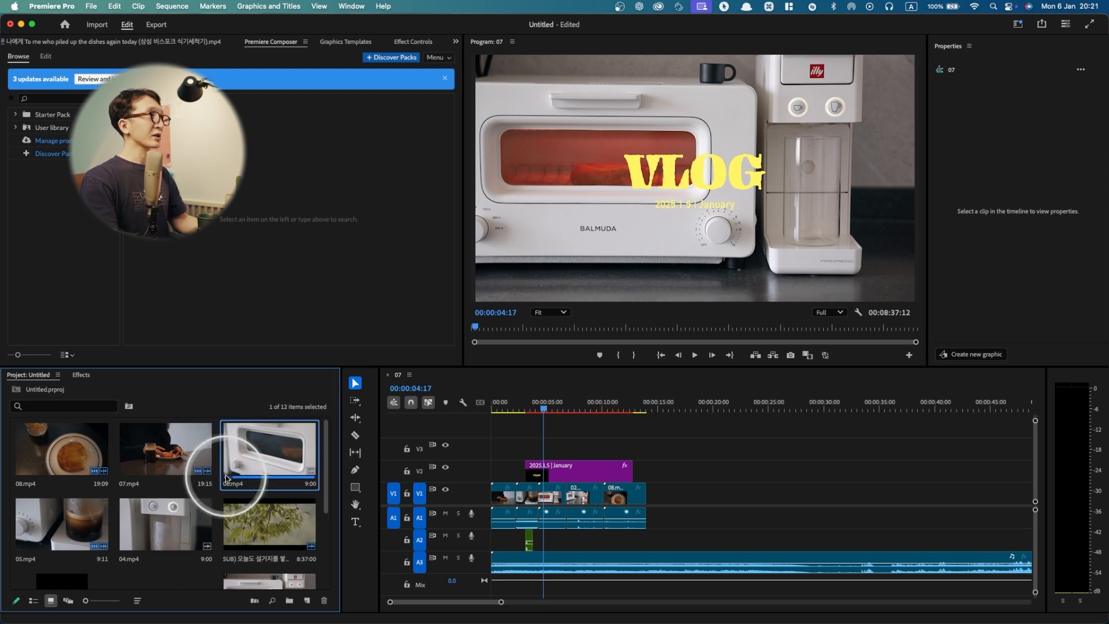
key("grave")
key("grave")
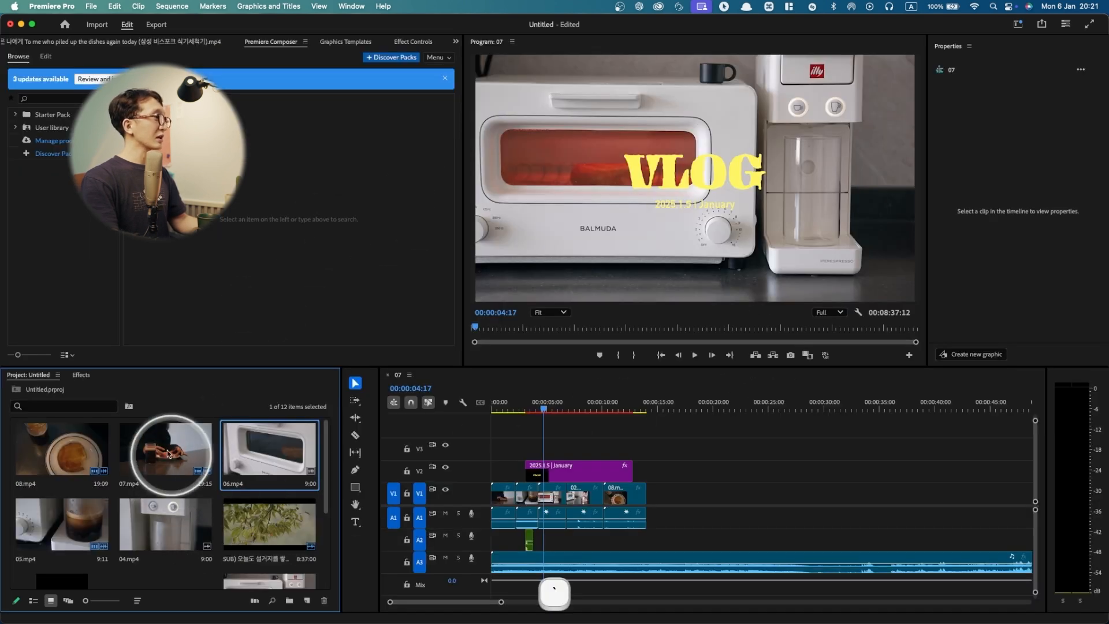
Step: Show the effects library and collapse the Korean motion presets folder and its parent Presets folder
left_click(81, 375)
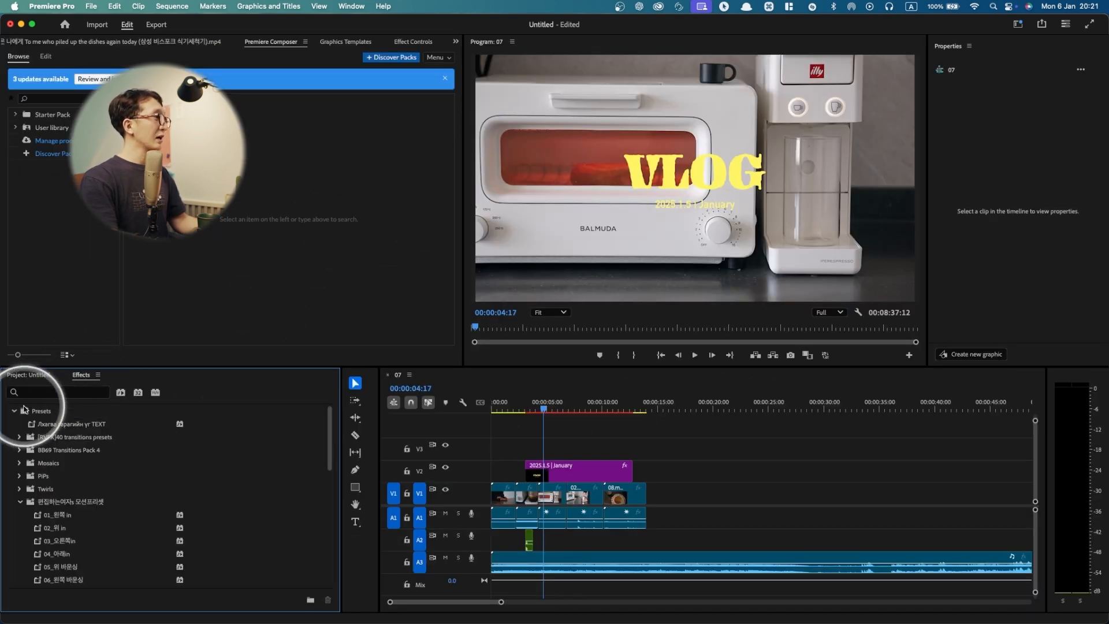
left_click(22, 506)
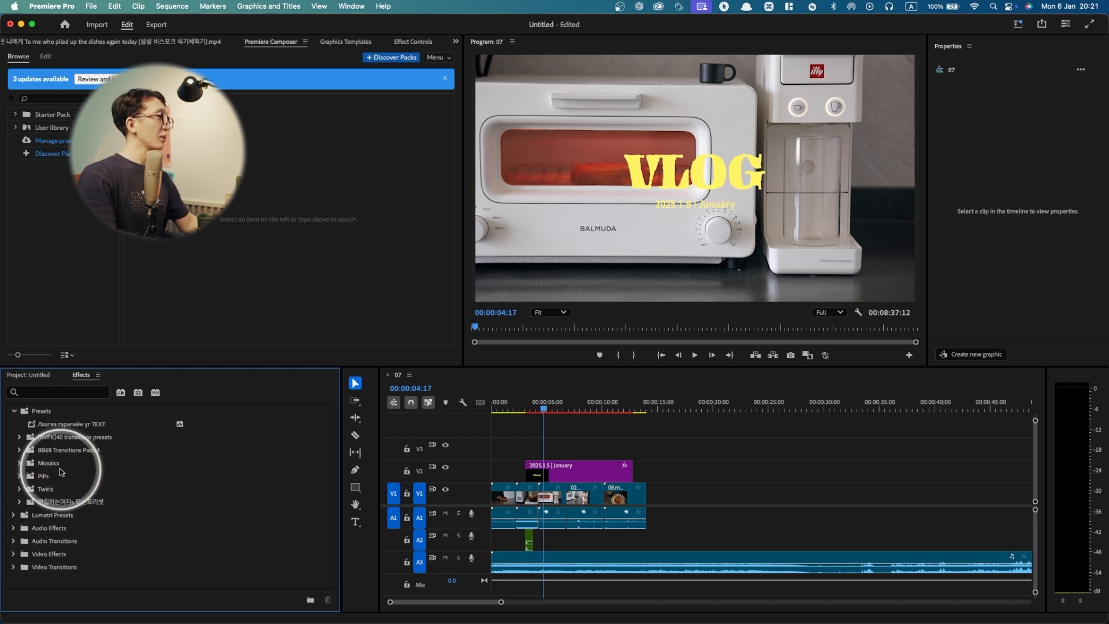
left_click(15, 412)
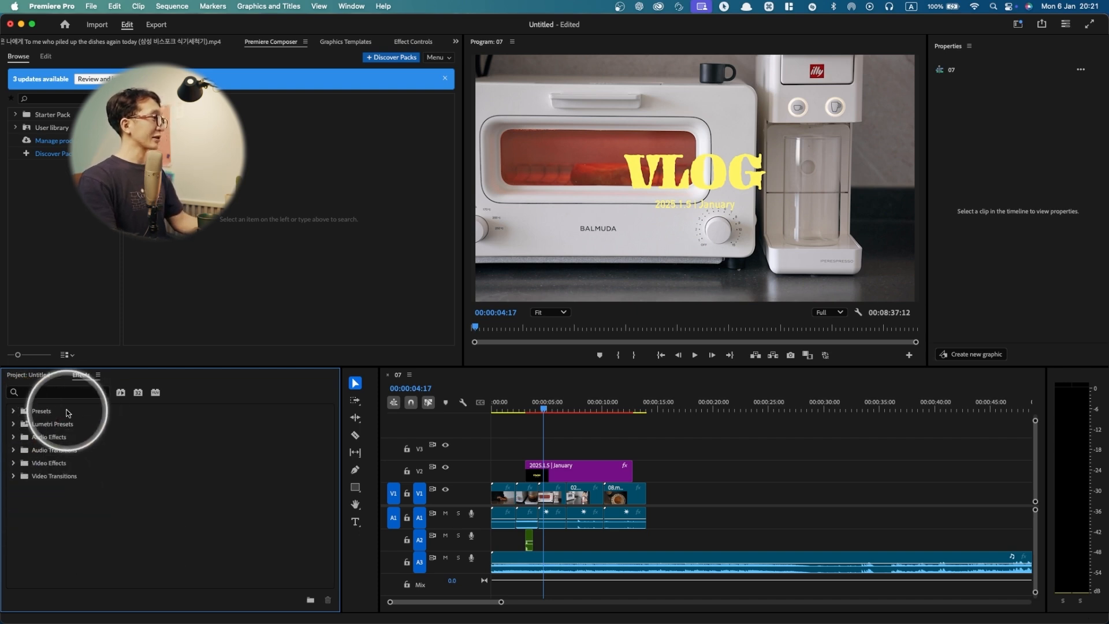
Step: Expand Video Transitions, collapse its Dissolve category and show the Cross Zoom transition in the Zoom category
left_click(51, 482)
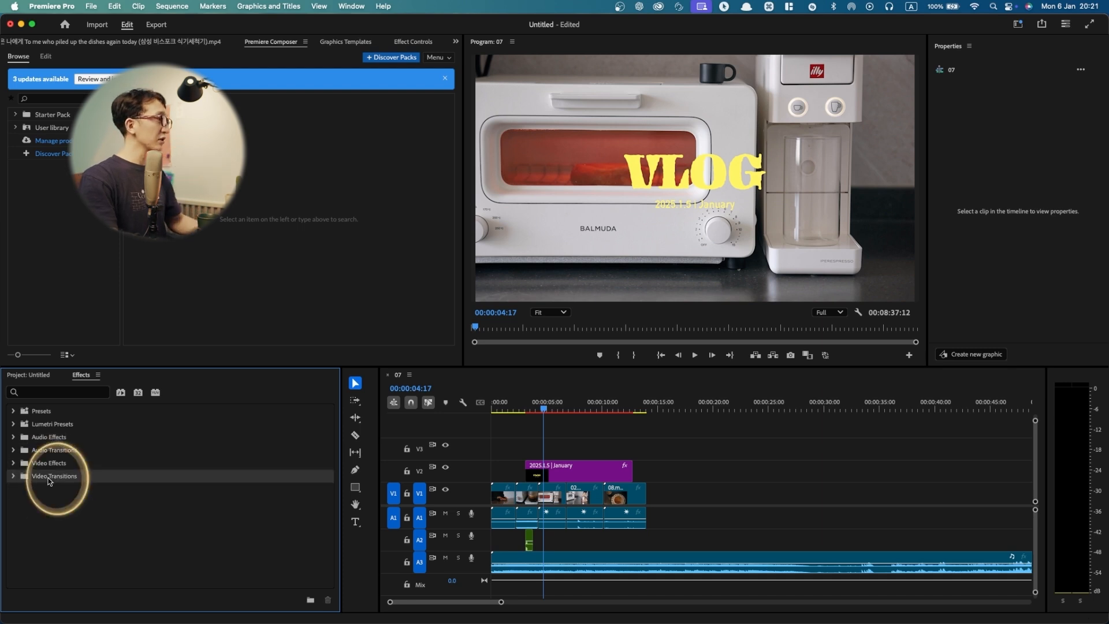
left_click(13, 476)
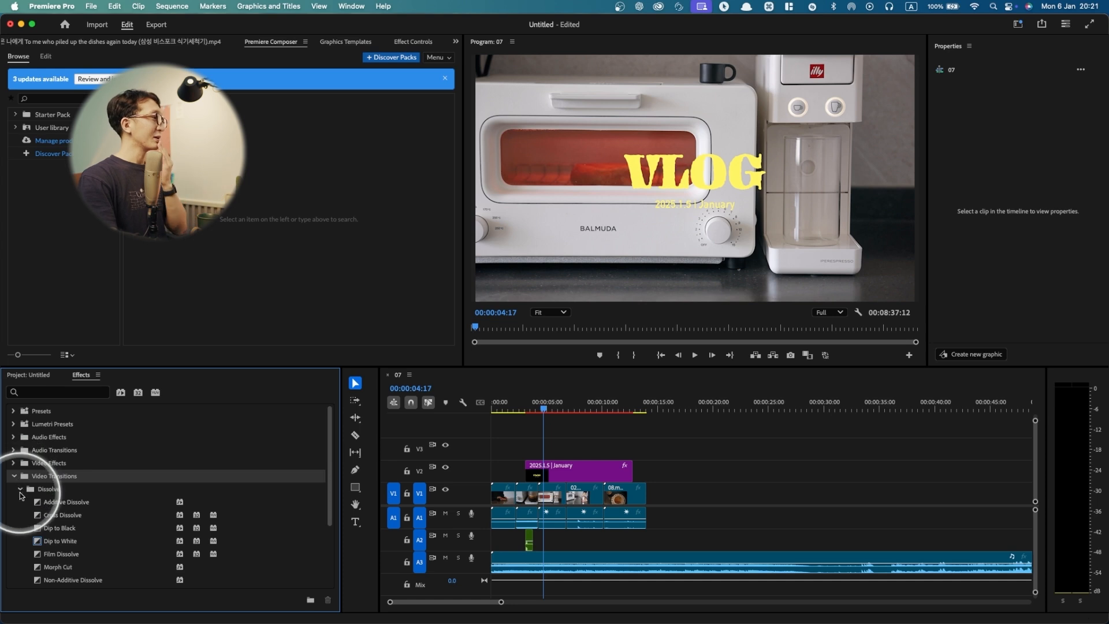
left_click(21, 489)
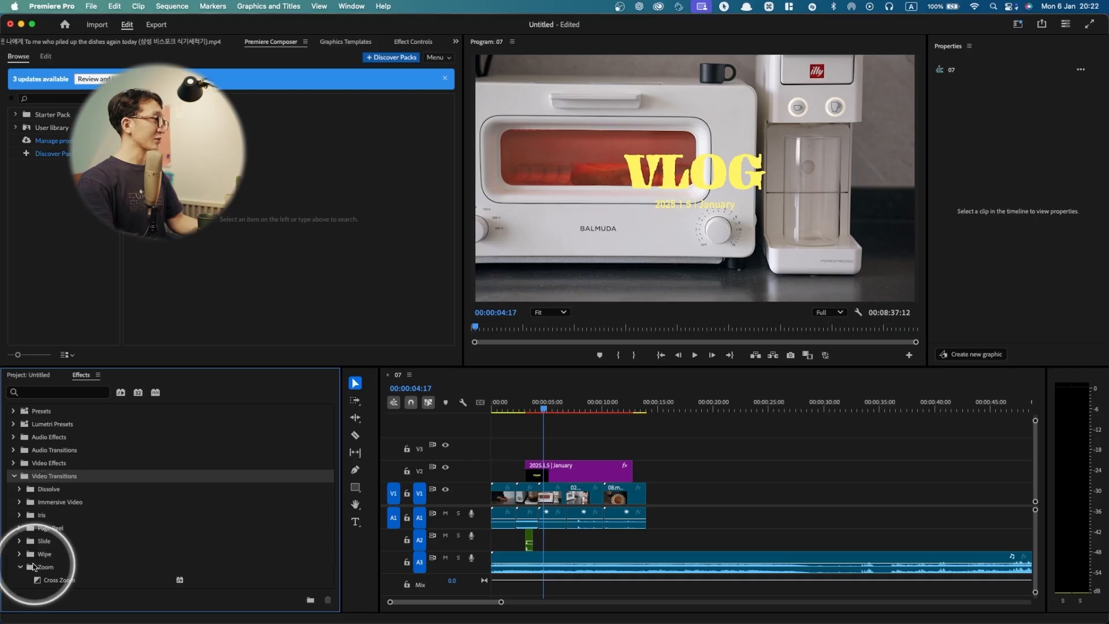
left_click(53, 580)
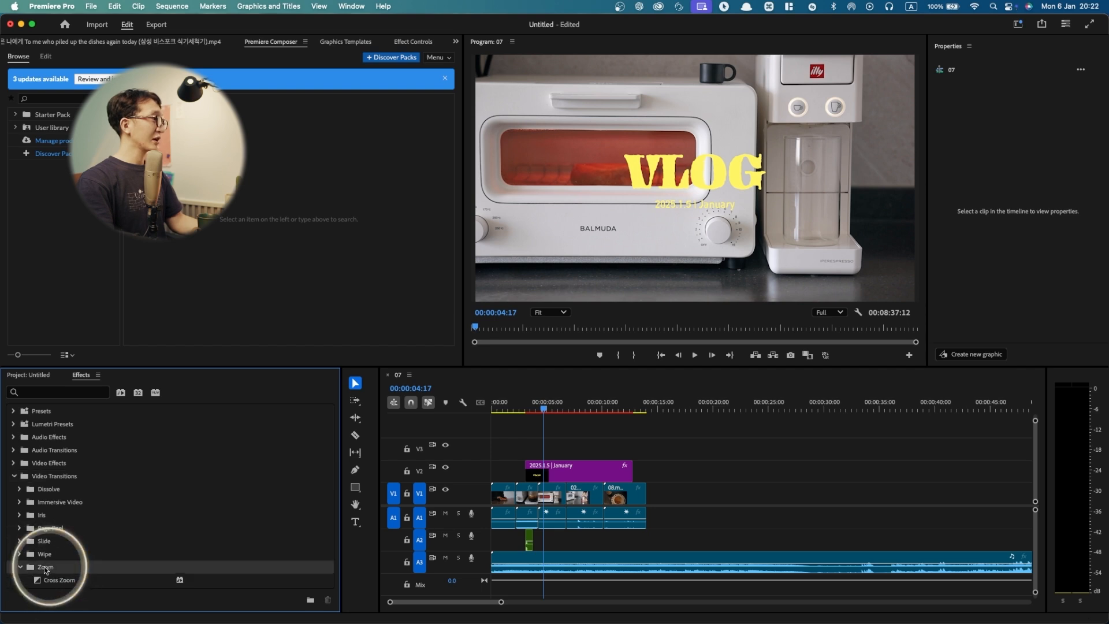
key("ctrl")
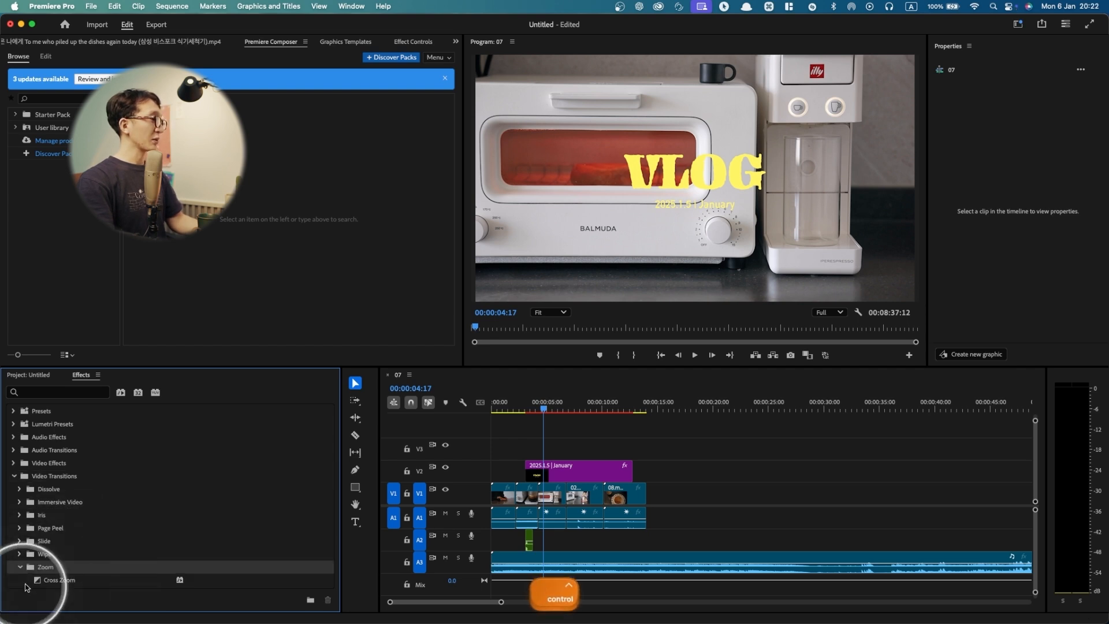
Step: Preview the plain cut between the 07.mp4 and 05.mp4 clips, leaving the playhead at about 00:00:01:23
key("alt")
scroll(537, 478, "up", 3)
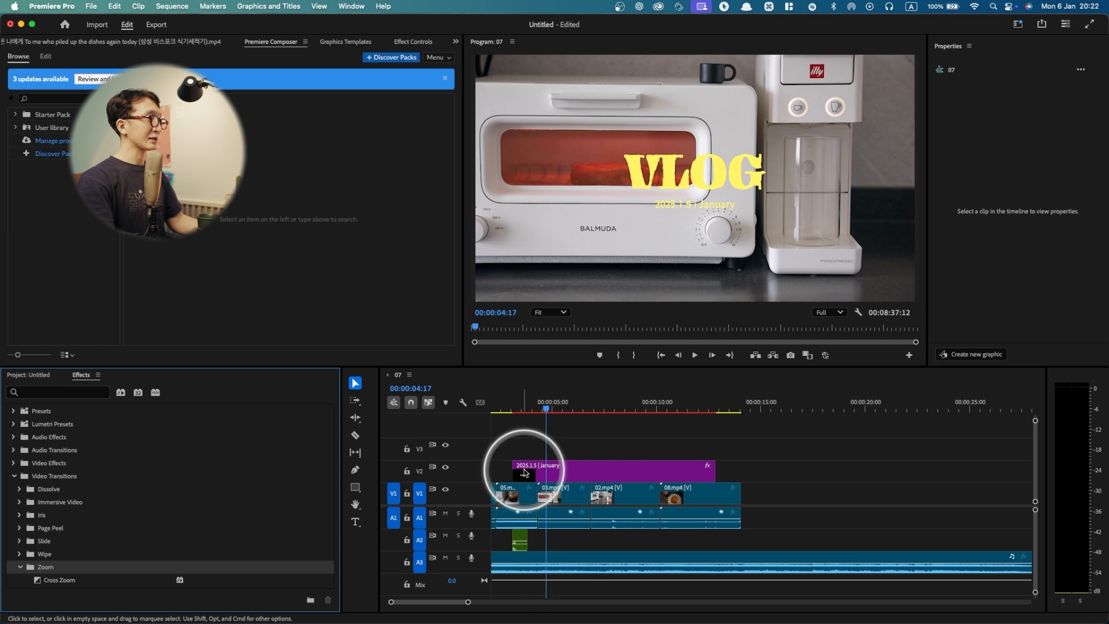
scroll(523, 460, "up", 2)
left_click(539, 409)
left_click_drag(540, 409, 532, 409)
key("space")
key("space")
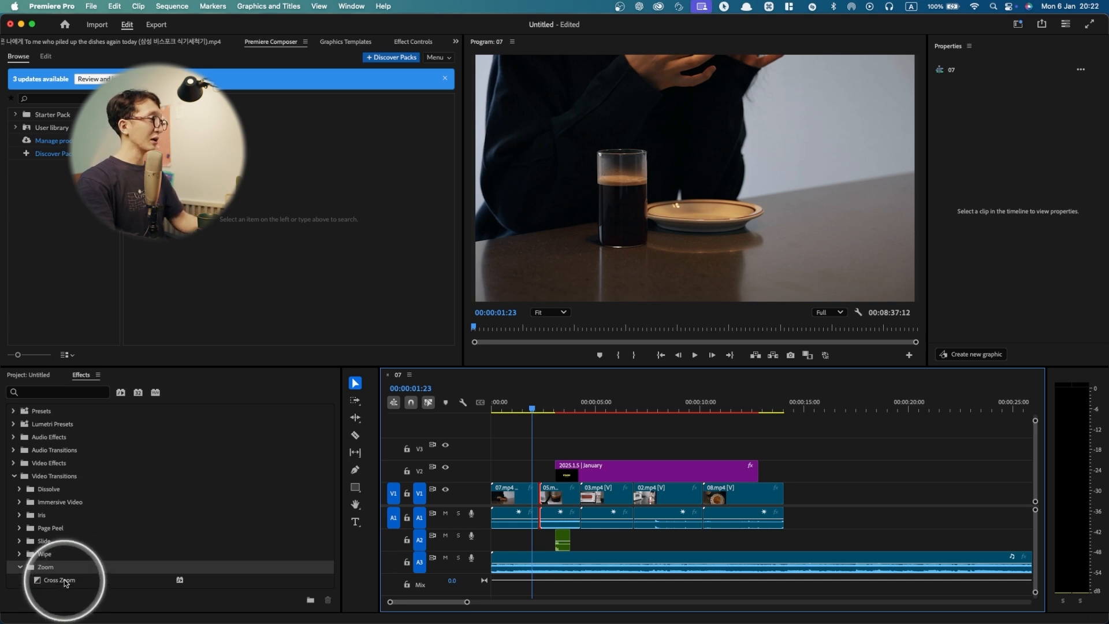
Step: Try a Cross Zoom transition on the cut between 07.mp4 and 05.mp4, play it back and undo it
left_click_drag(66, 582, 540, 495)
key("space")
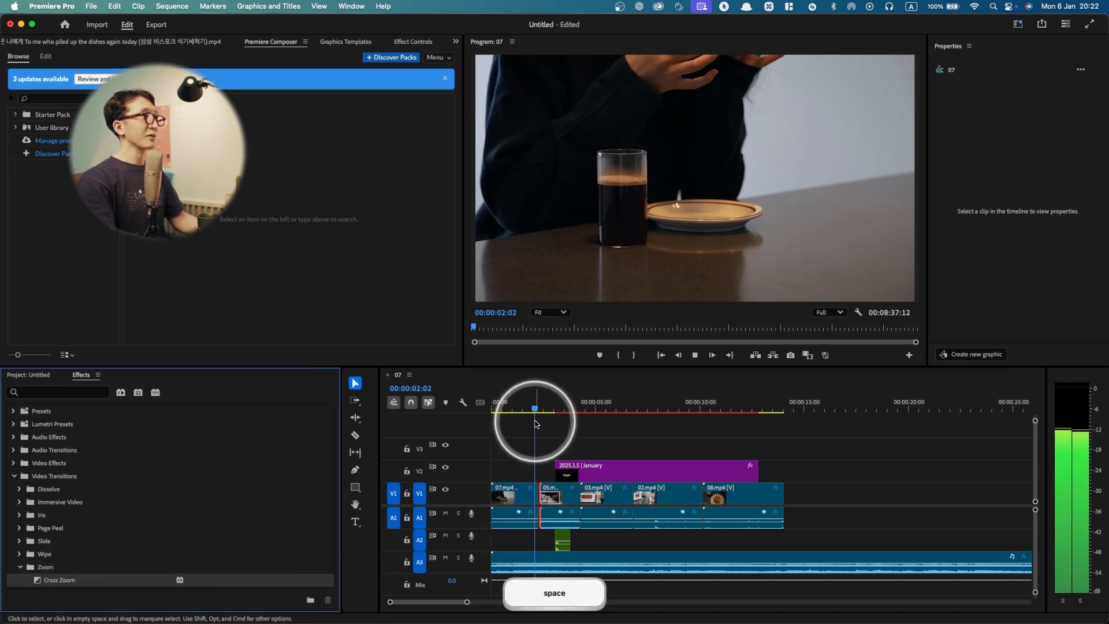
key("space")
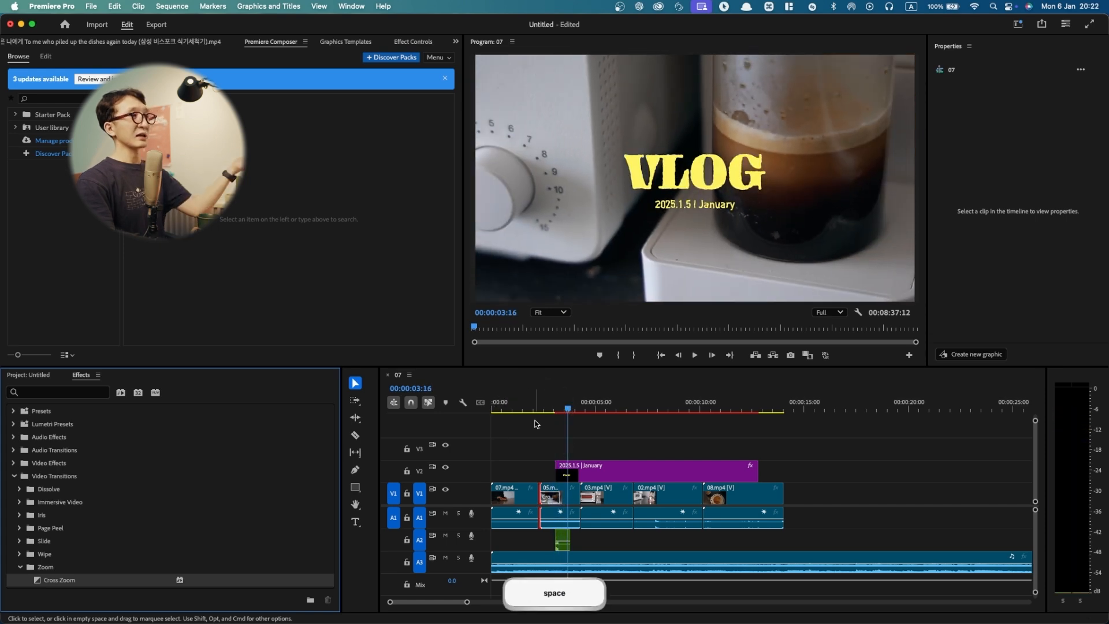
key("super+z")
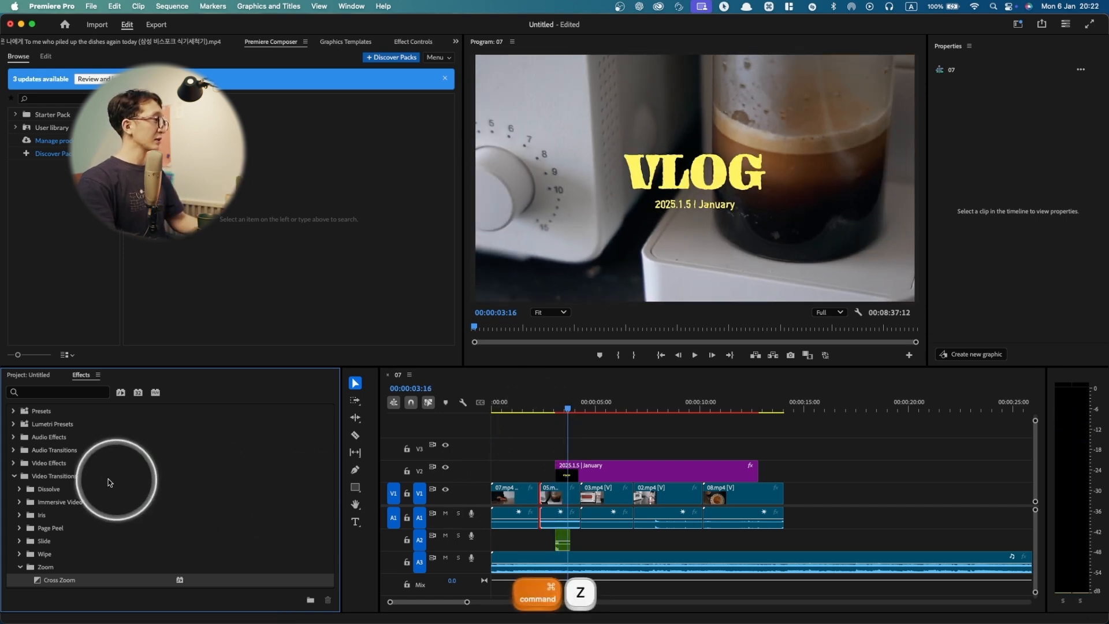
Step: Try a Cross Dissolve from the Dissolve category on the cut between 07.mp4 and 05.mp4, play it back and undo it
left_click(32, 489)
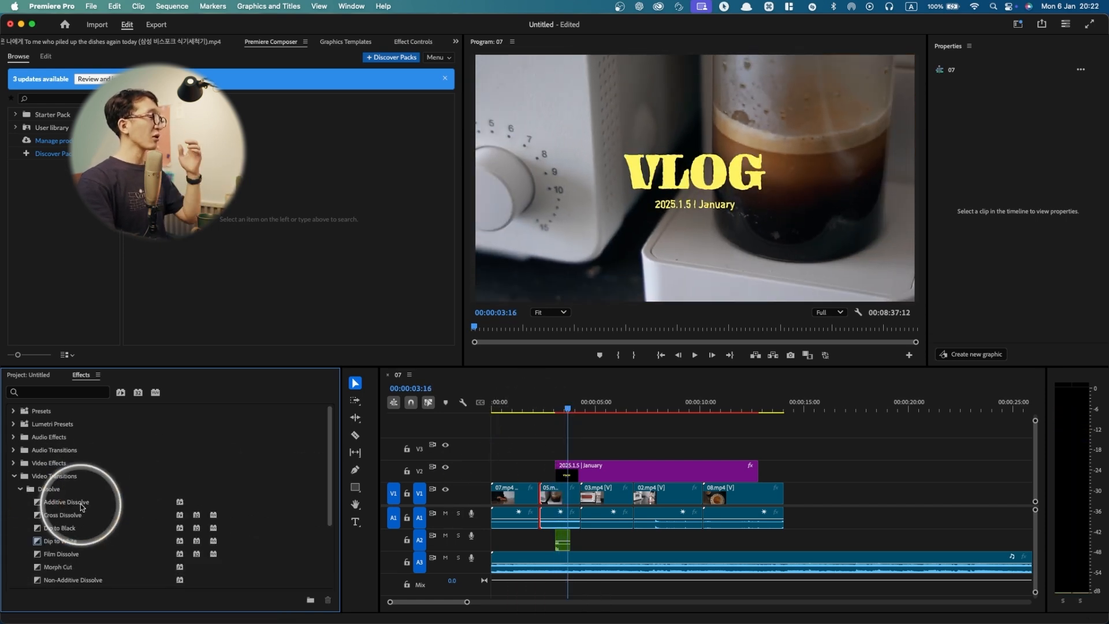
scroll(81, 506, "down", 3)
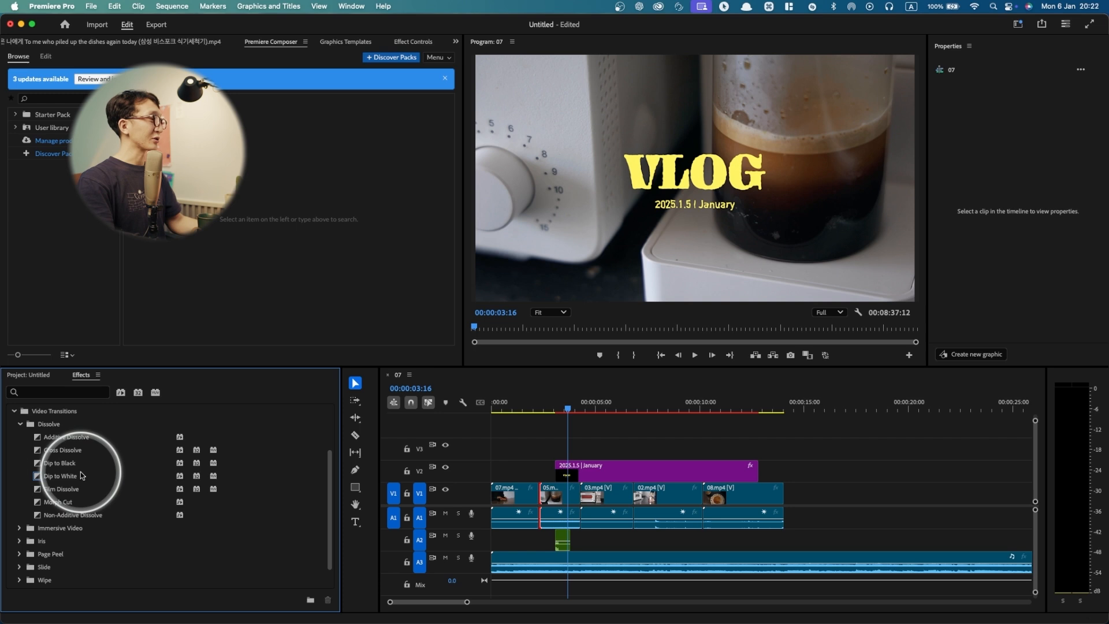
left_click_drag(64, 450, 538, 495)
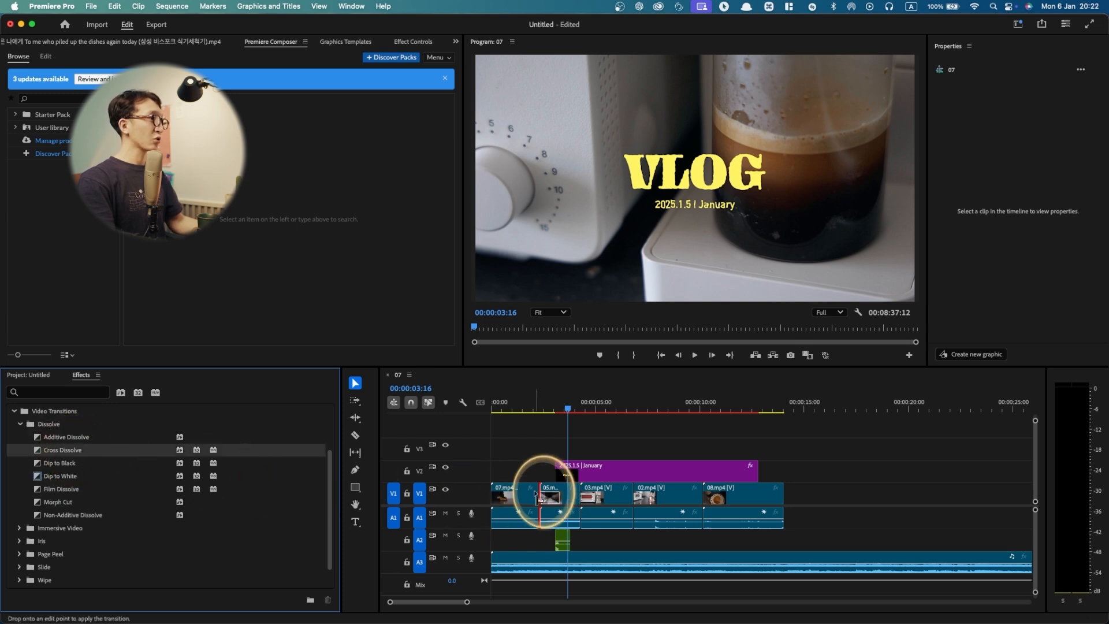
left_click(538, 409)
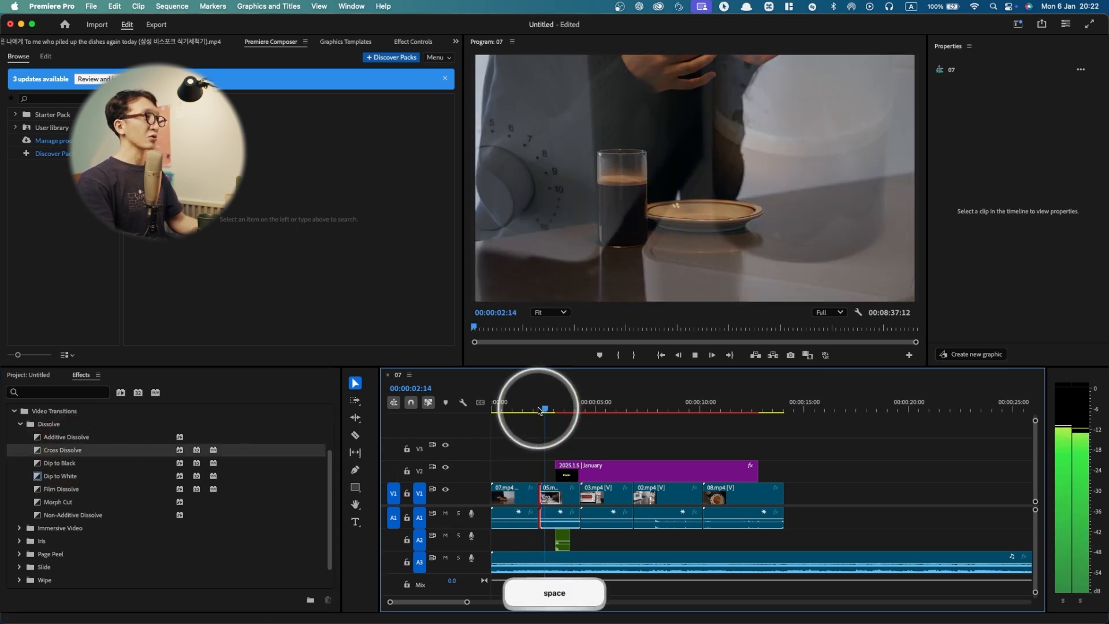
key("space")
key("super+z")
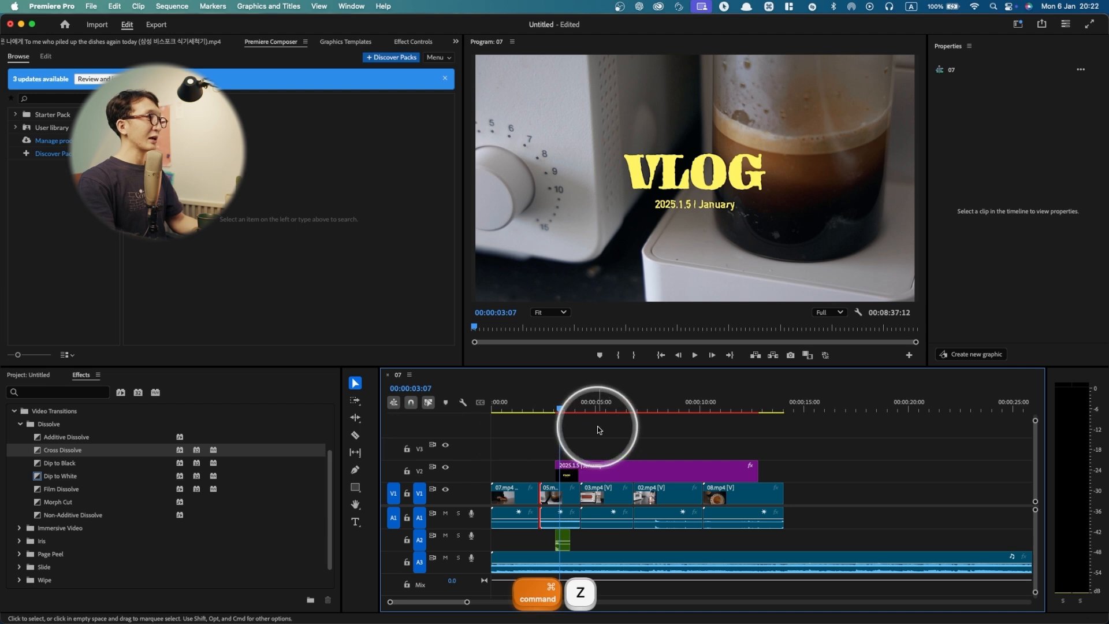
Step: Try the Slide transition from the Slide category on the cut between 03.mp4 and 02.mp4, play it back and undo it
scroll(45, 528, "down", 1)
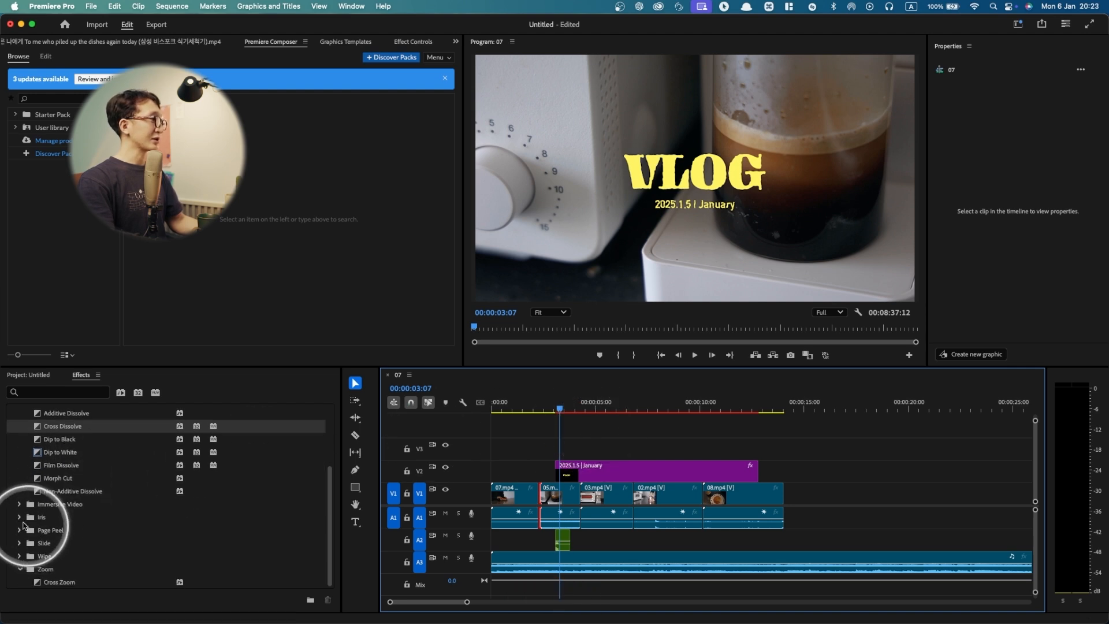
left_click(23, 522)
scroll(64, 523, "down", 2)
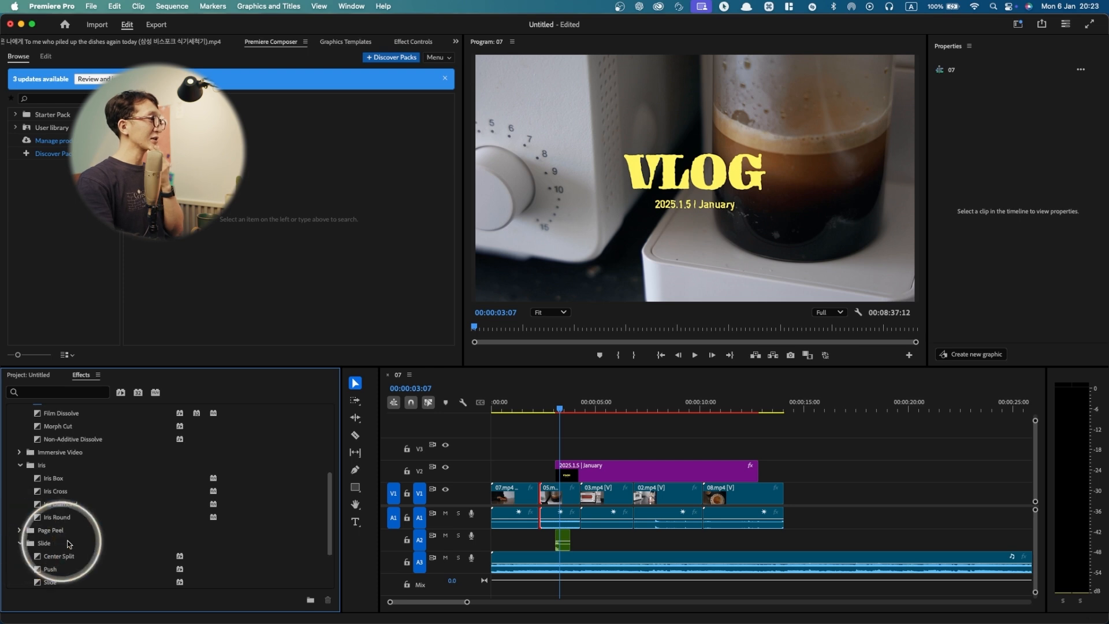
scroll(67, 544, "down", 3)
left_click_drag(55, 517, 621, 512)
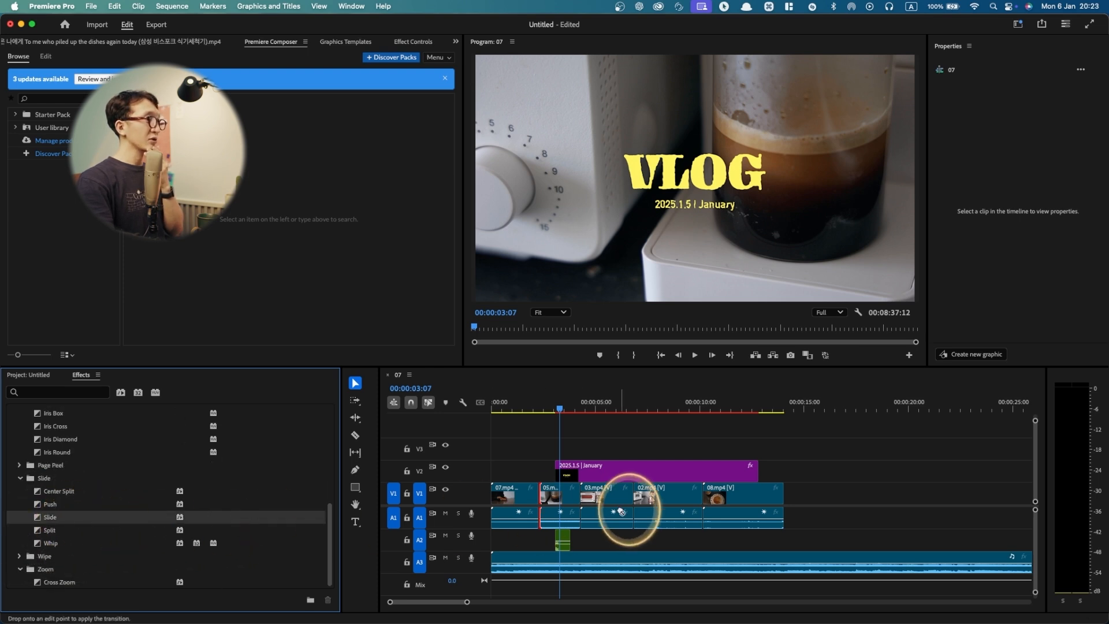
left_click(621, 407)
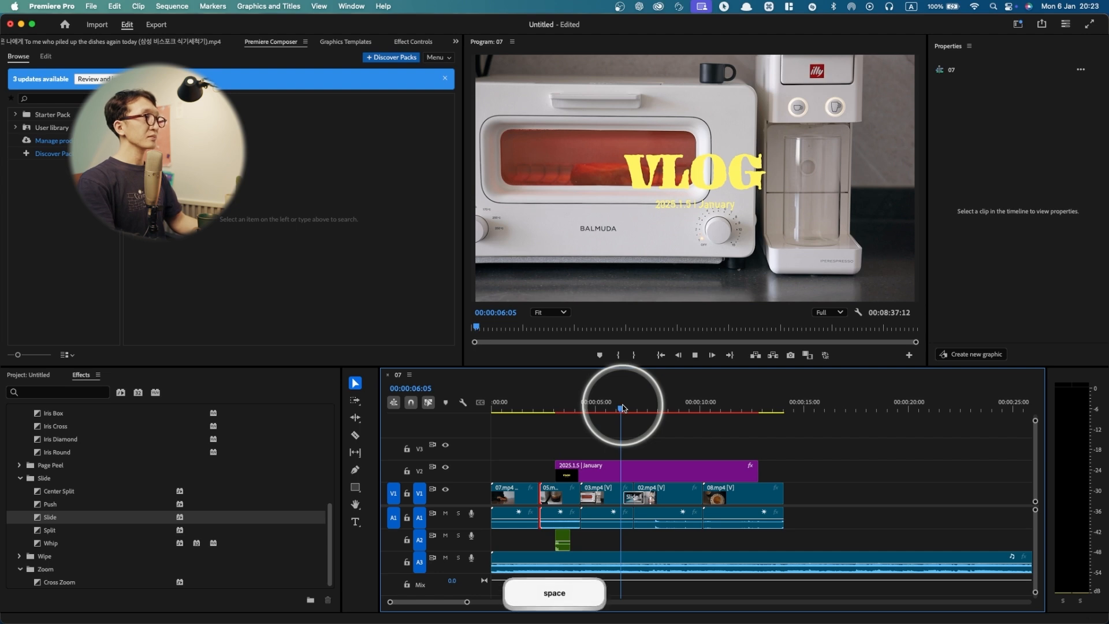
key("space")
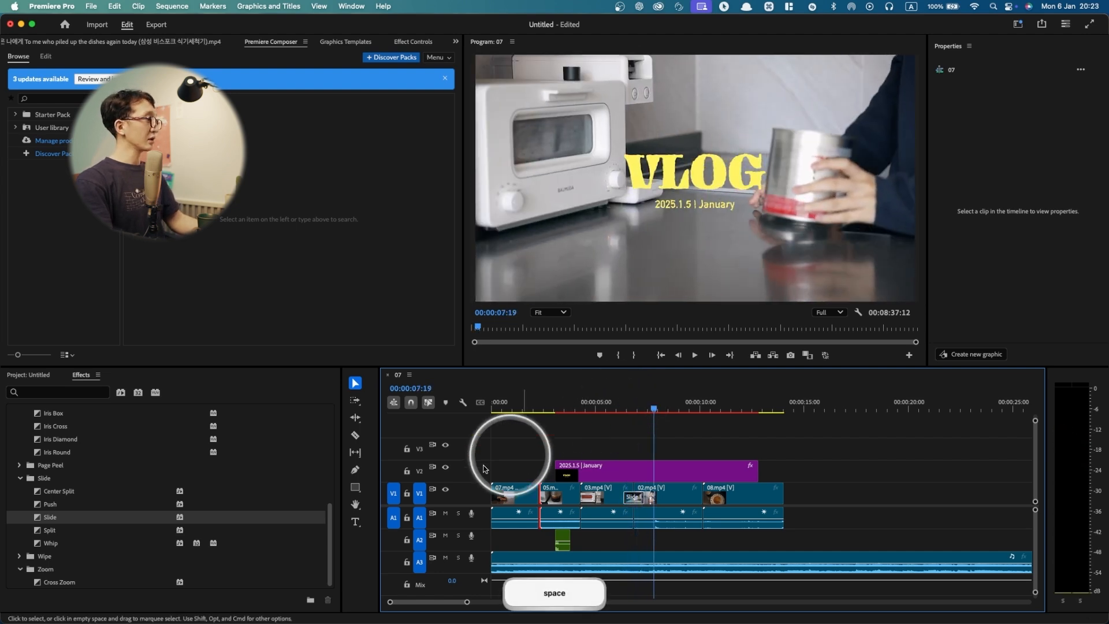
key("ctrl+z")
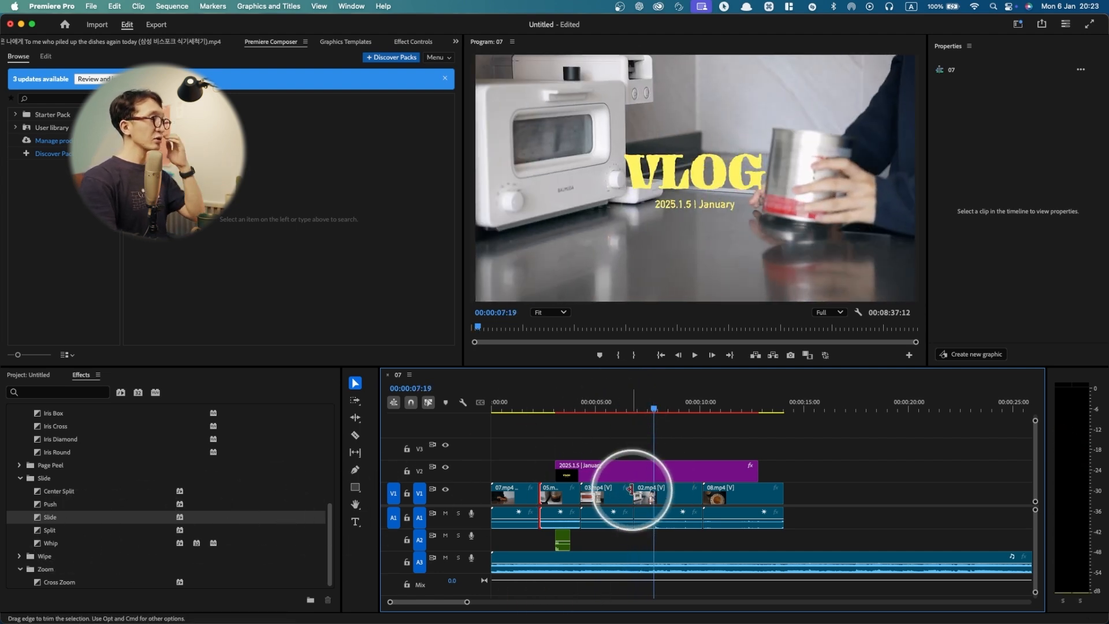
Step: Turn off the Posterize Time and Wave Warp effects on the "2025.1.5 | January" title clip
left_click(562, 408)
left_click_drag(562, 408, 555, 408)
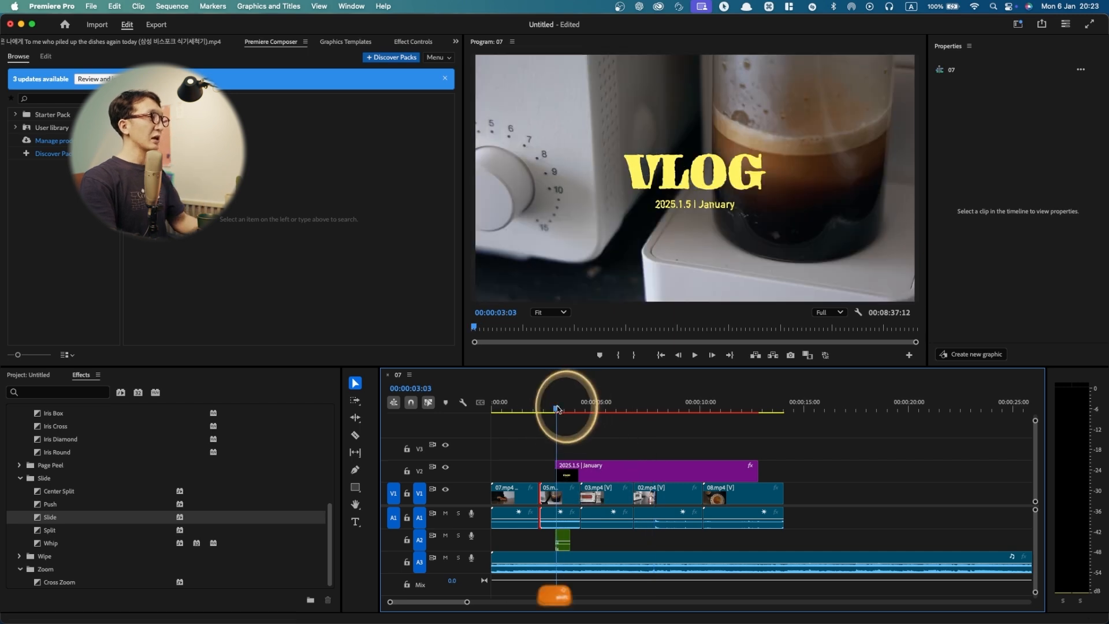
left_click(583, 468)
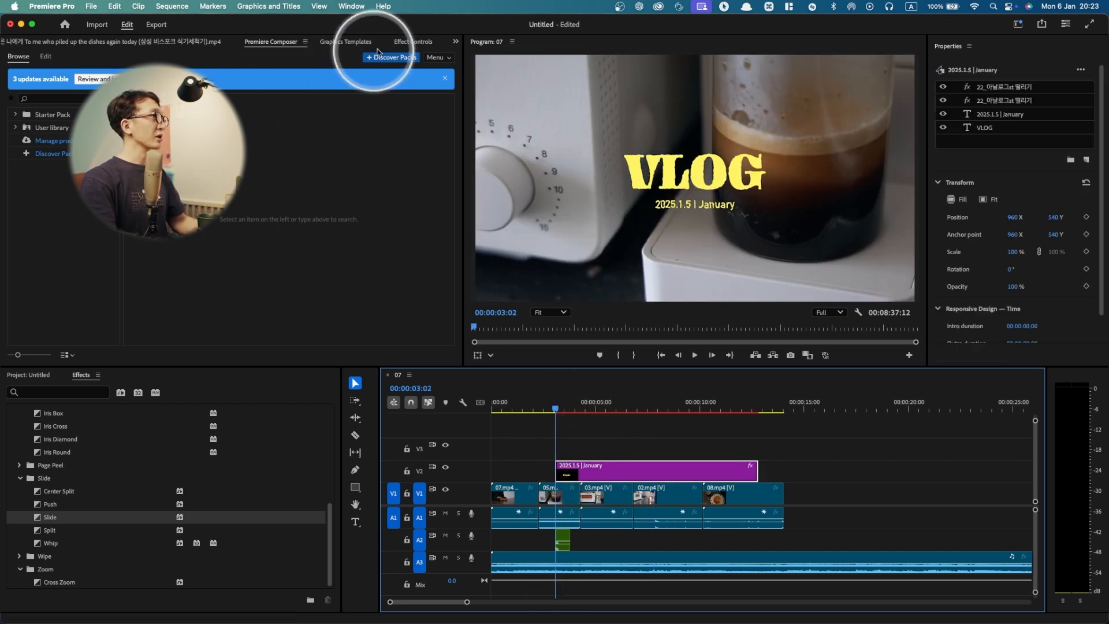
left_click(404, 43)
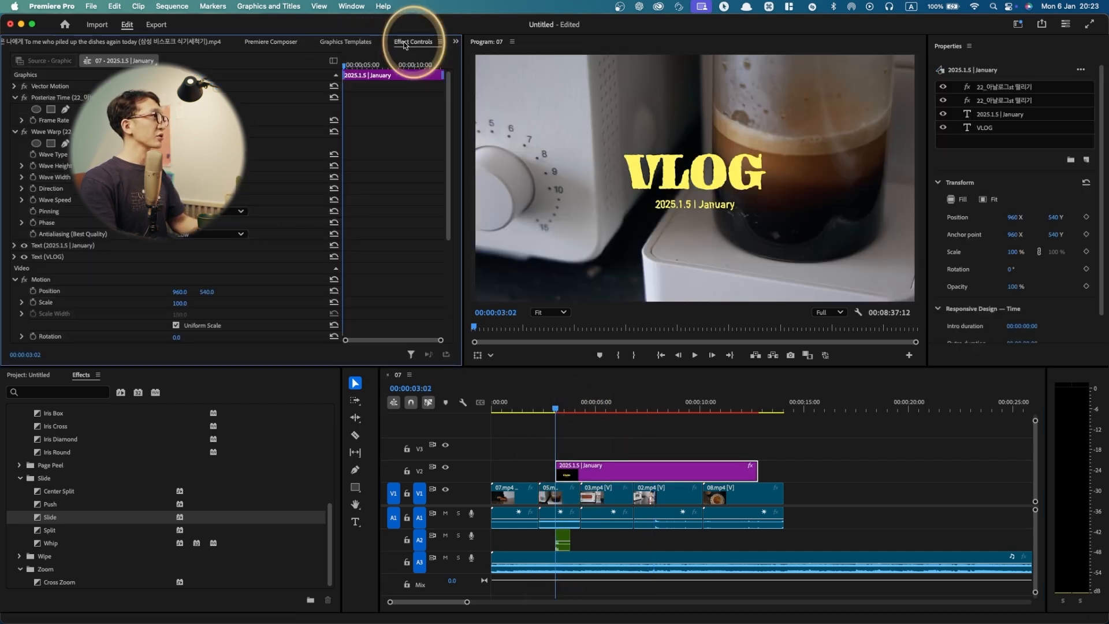
left_click(16, 98)
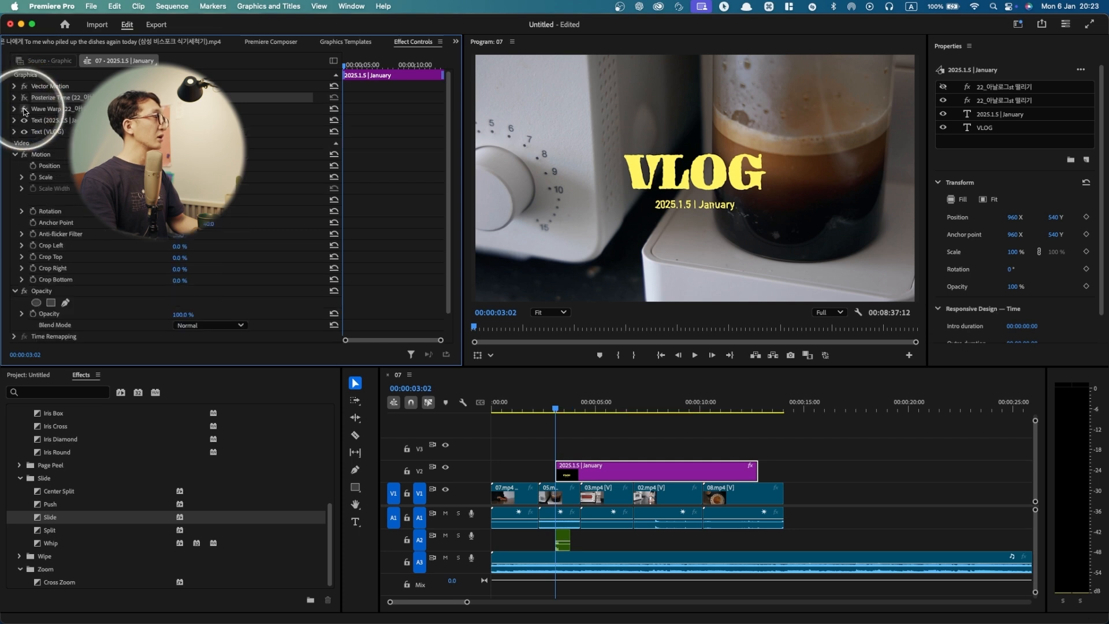
Step: Play back the start of the VLOG title without its effects, then return the playhead to 00:00:03:02
left_click(557, 409)
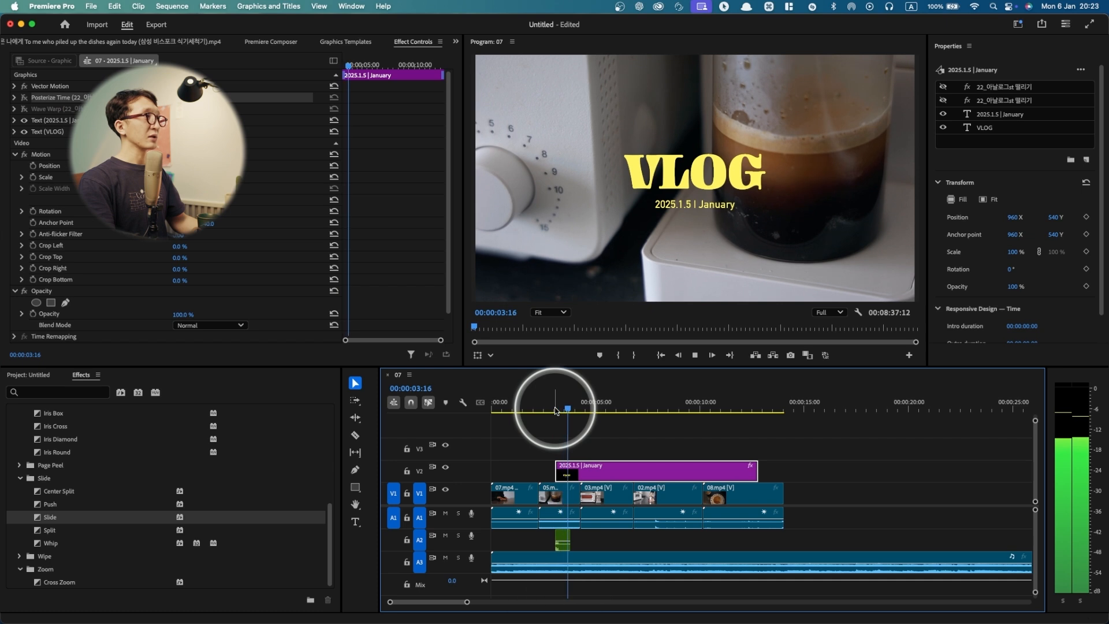
key("space")
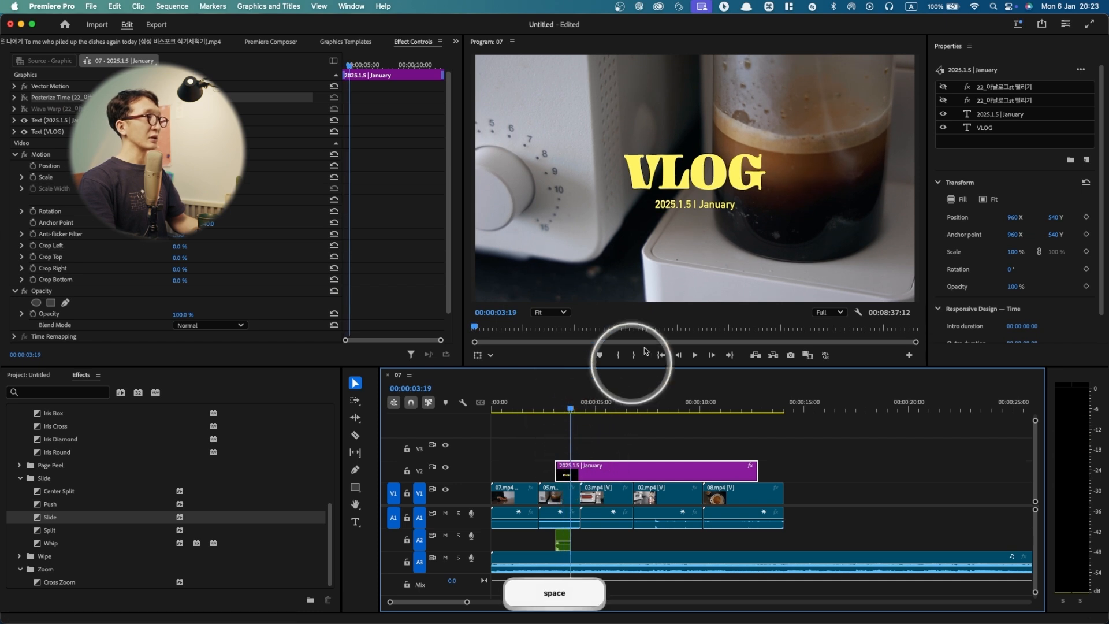
left_click(558, 410, "shift")
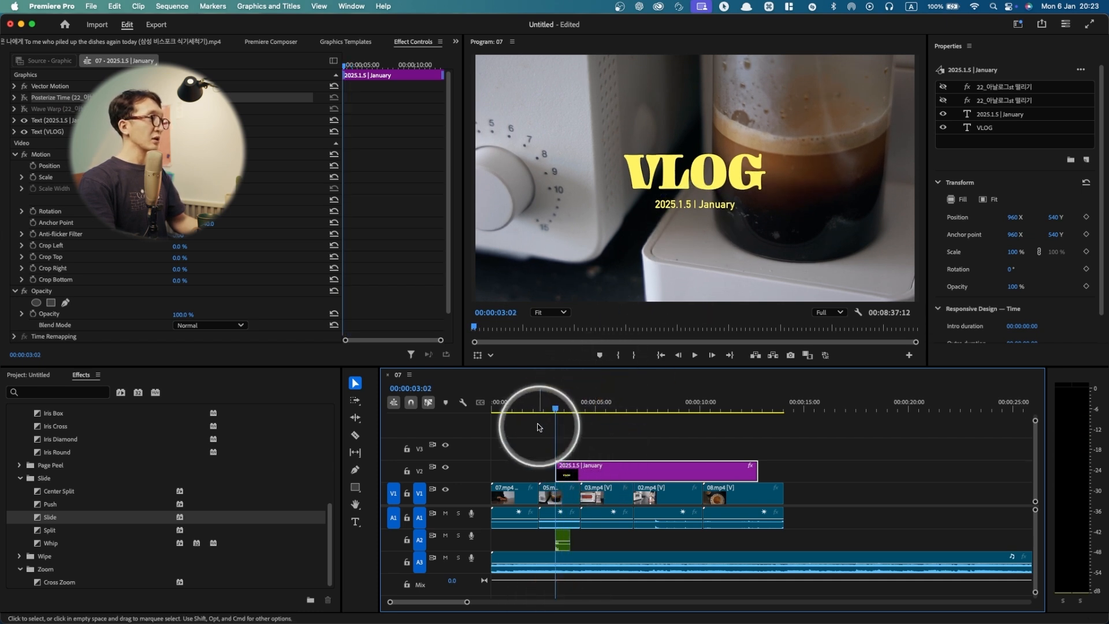
Step: Add a new text layer on V3 at the start of the sequence and move its text toward the middle of the frame
left_click_drag(516, 409, 463, 420)
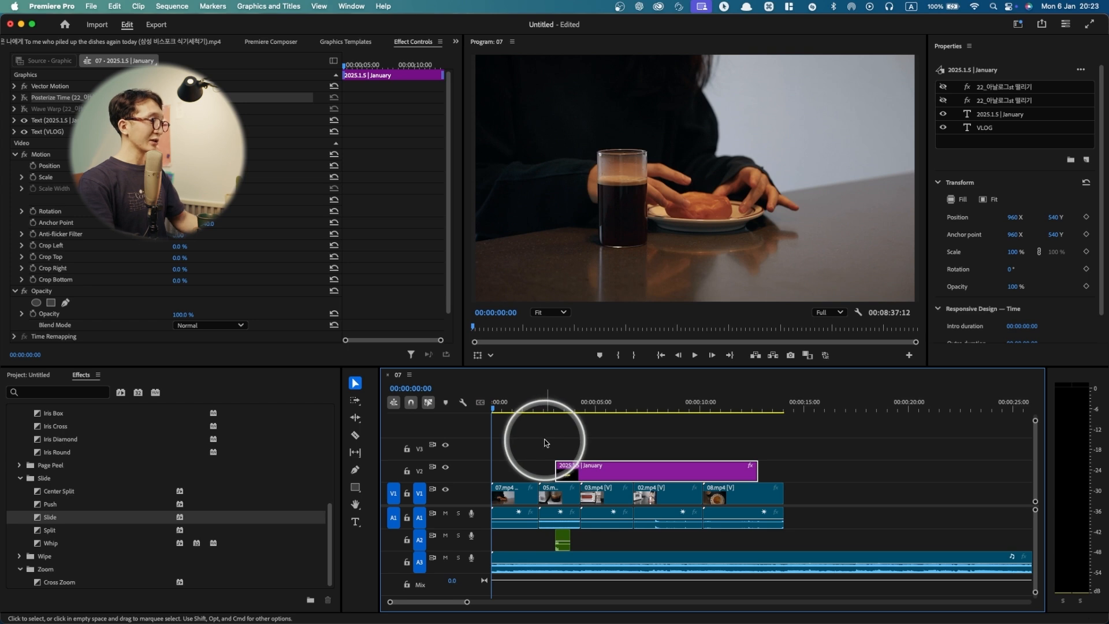
key("super+t")
key("super+z")
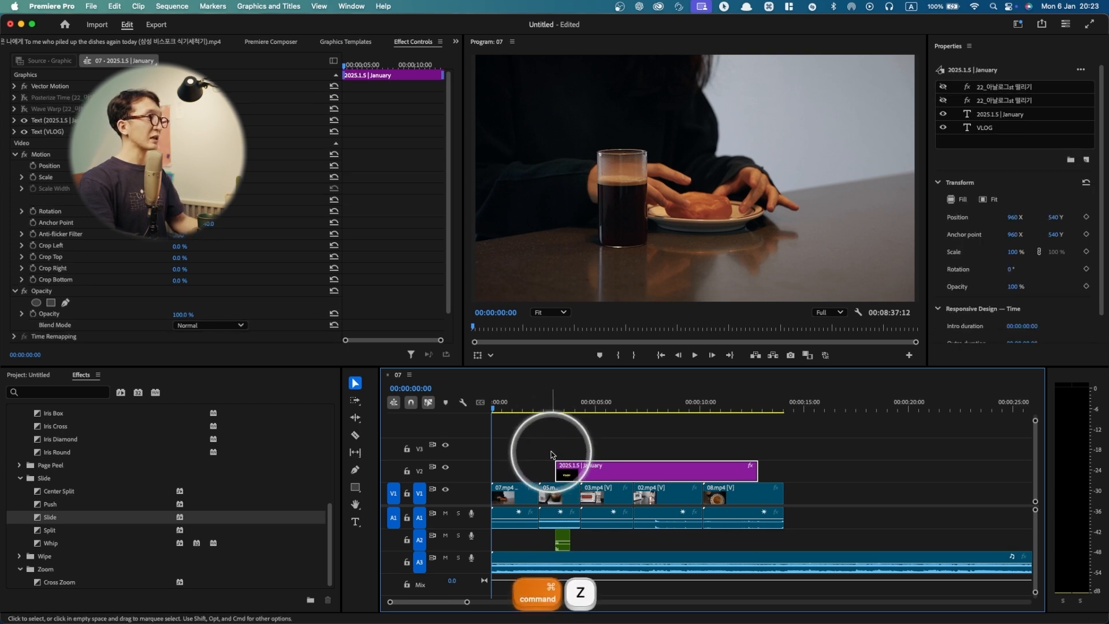
left_click(532, 447)
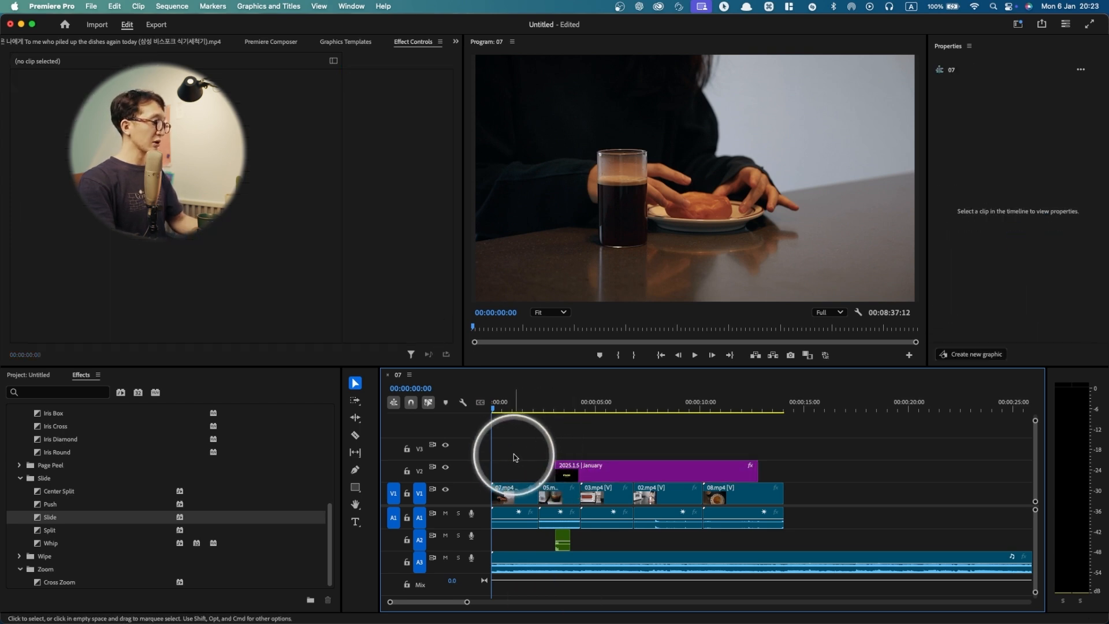
key("super+t")
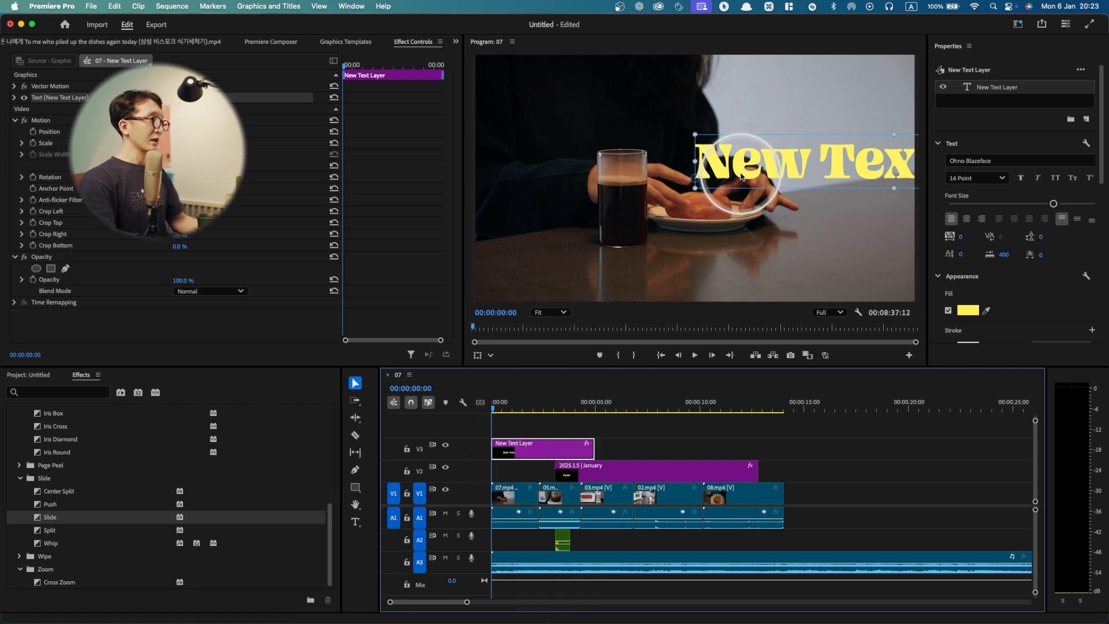
left_click_drag(742, 176, 614, 196)
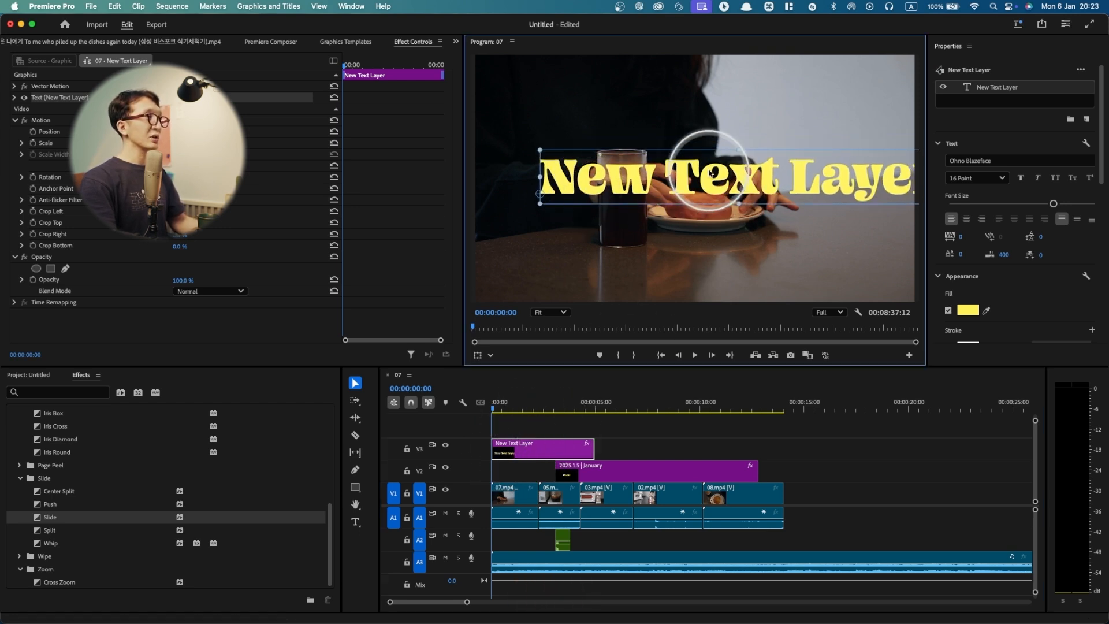
left_click(611, 471)
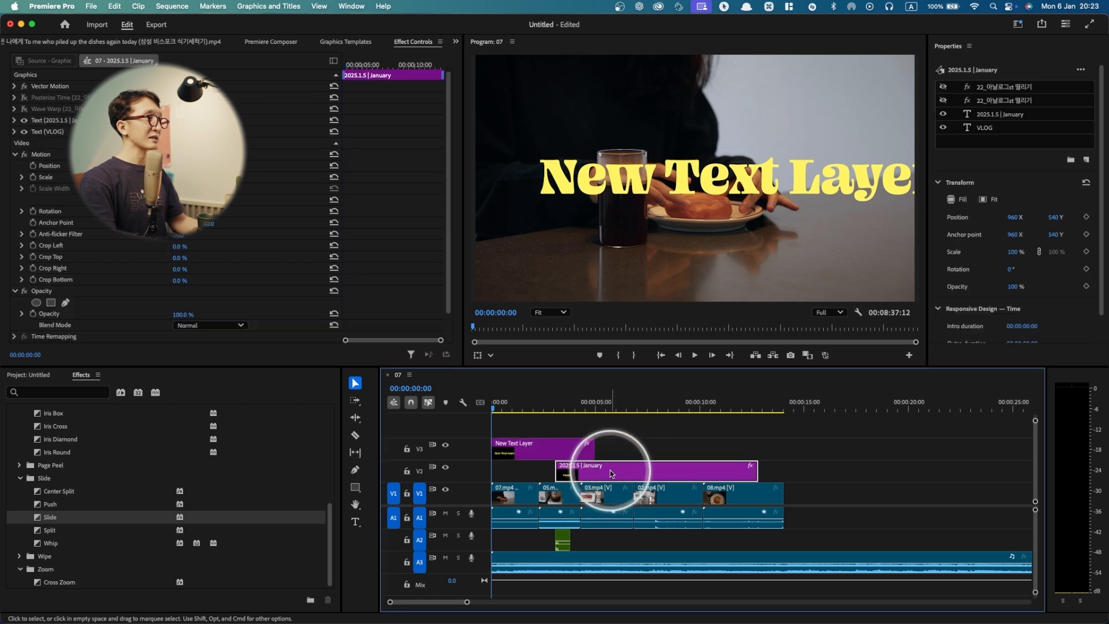
left_click(546, 448)
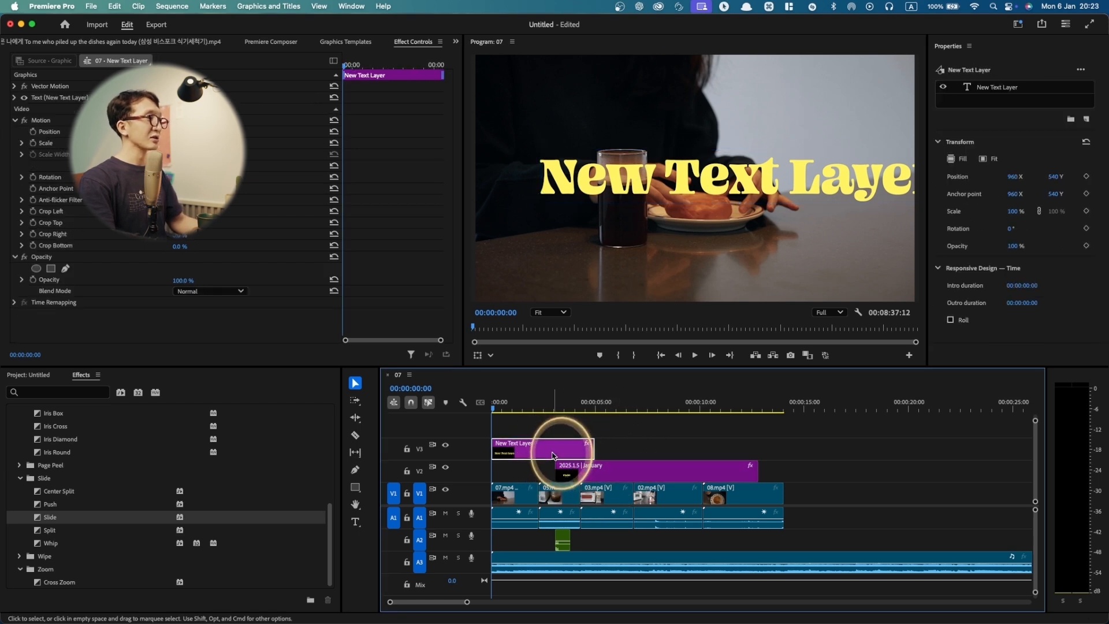
left_click(622, 473)
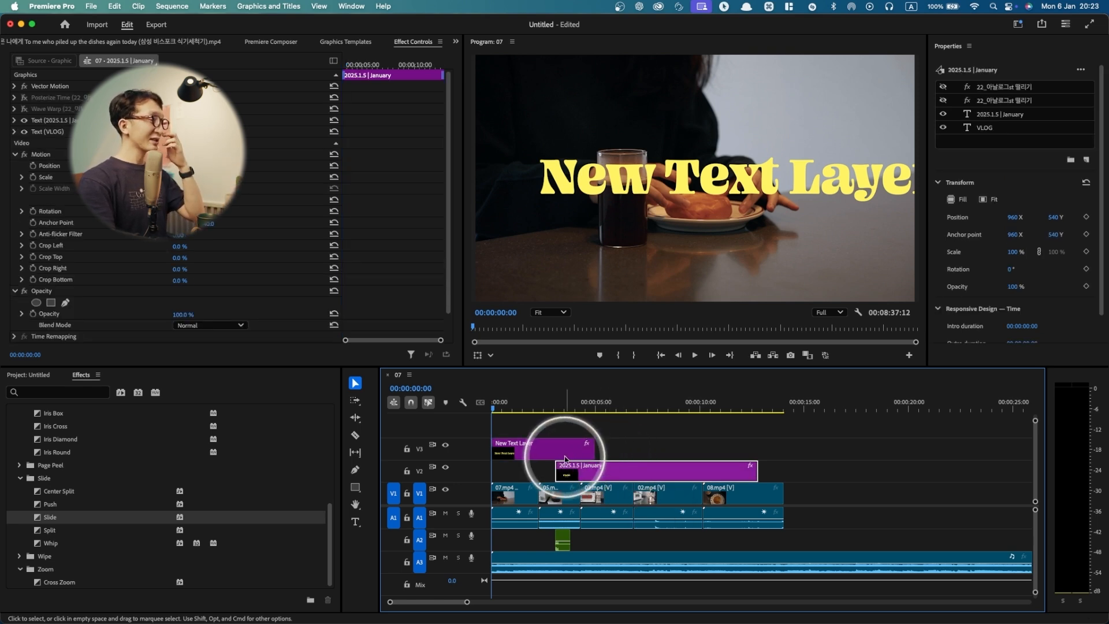
Step: Replace the new text layer's placeholder text with "MonDay" and return to the Selection tool
double_click(715, 182)
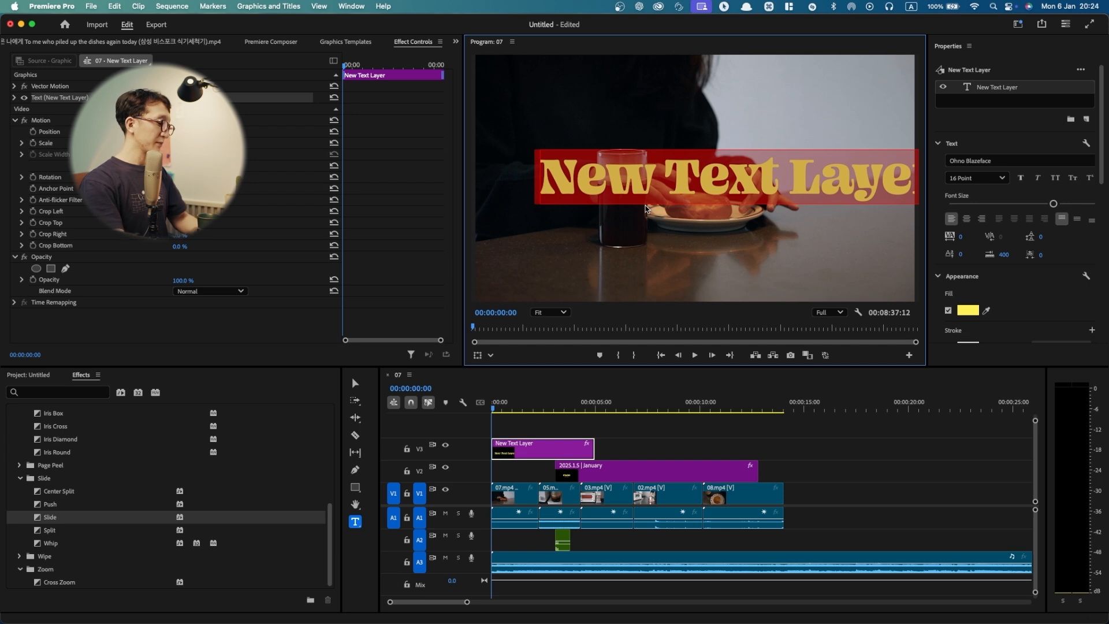
type("MO")
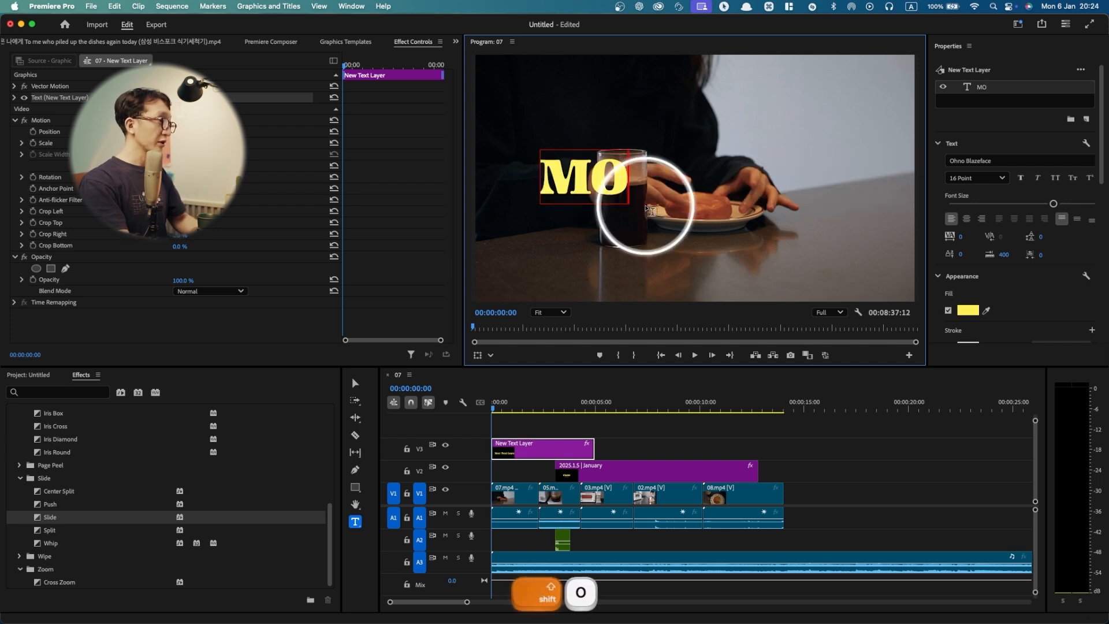
key("BackSpace")
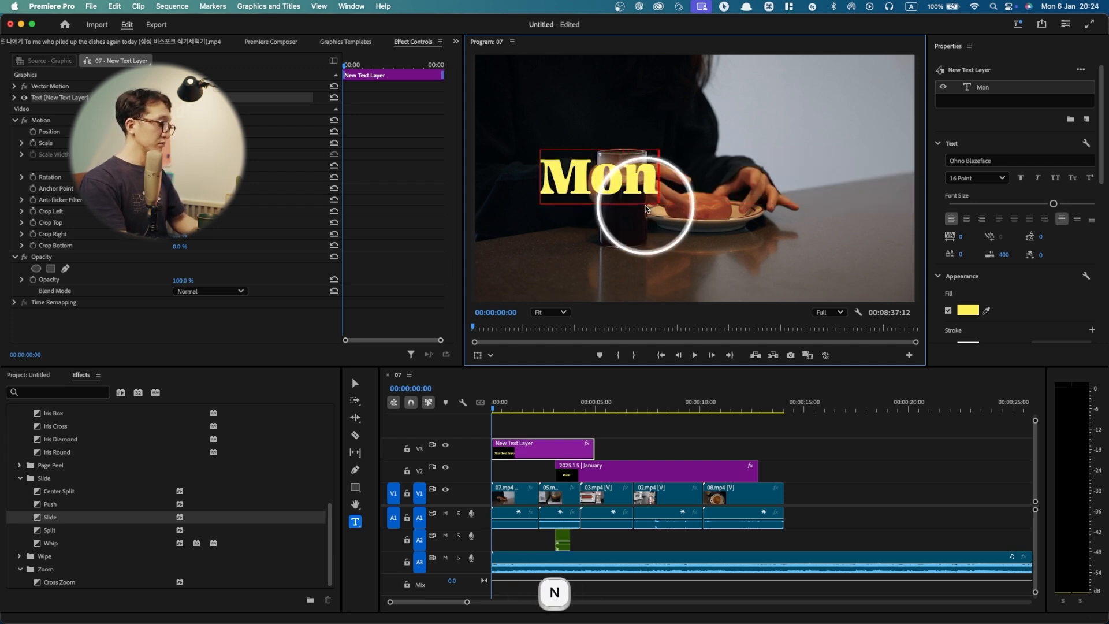
type("onDay")
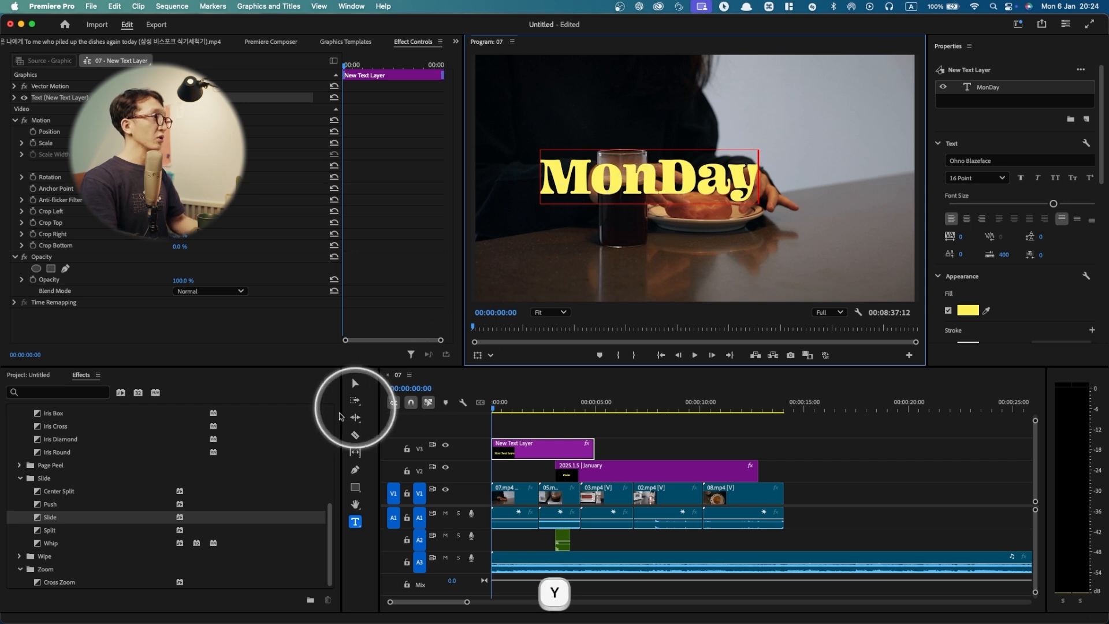
left_click(355, 383)
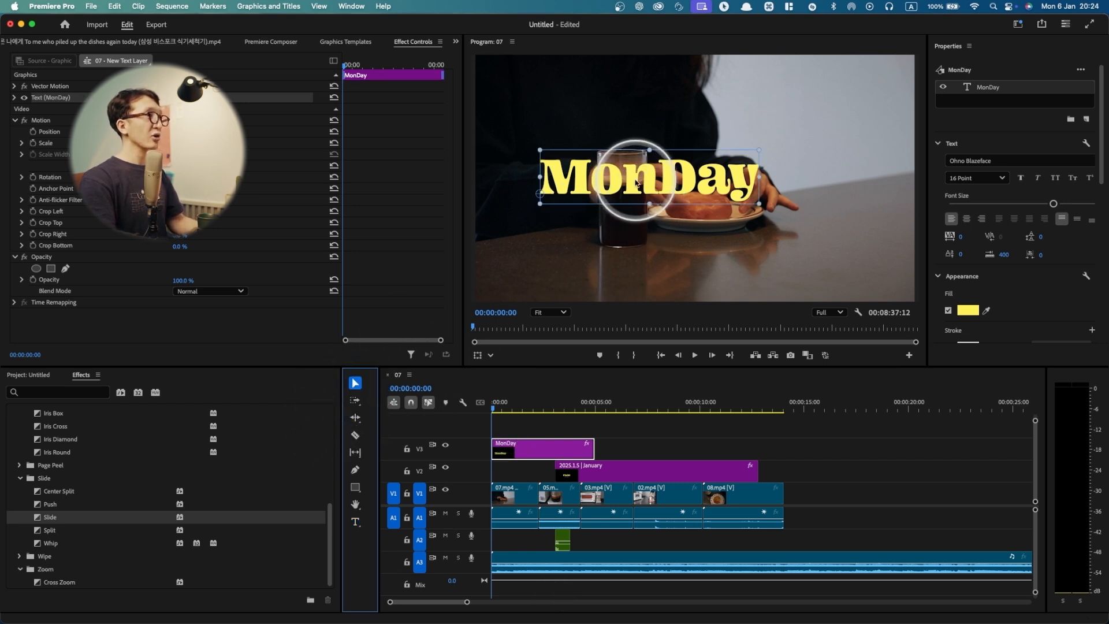
Step: Center the MonDay text in the frame by snapping it to the horizontal and vertical guides
left_click_drag(636, 183, 715, 186)
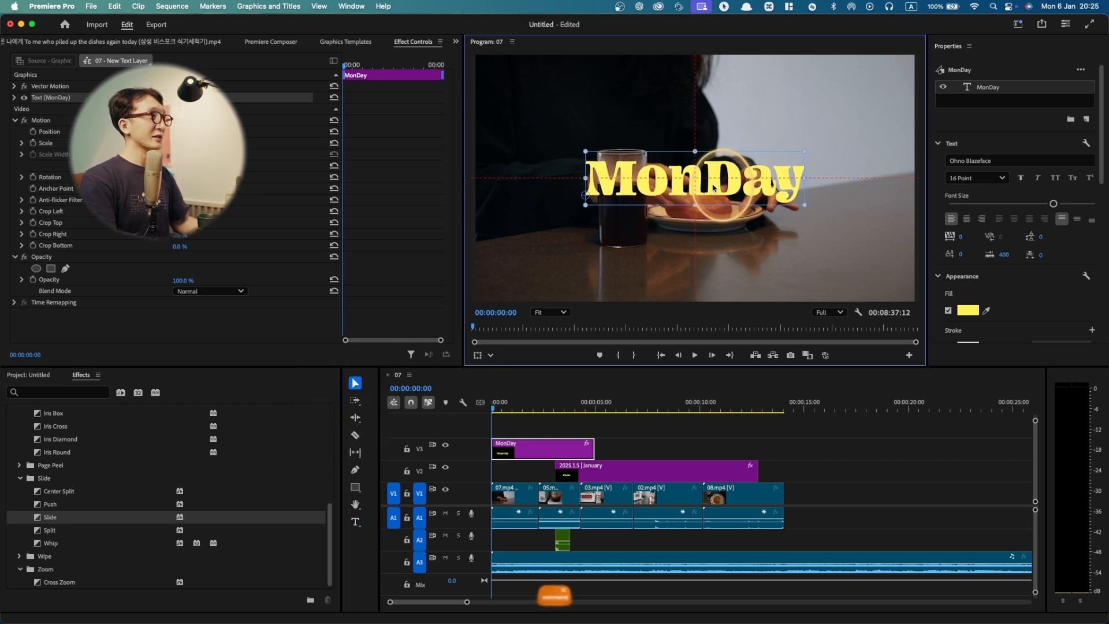
key("super")
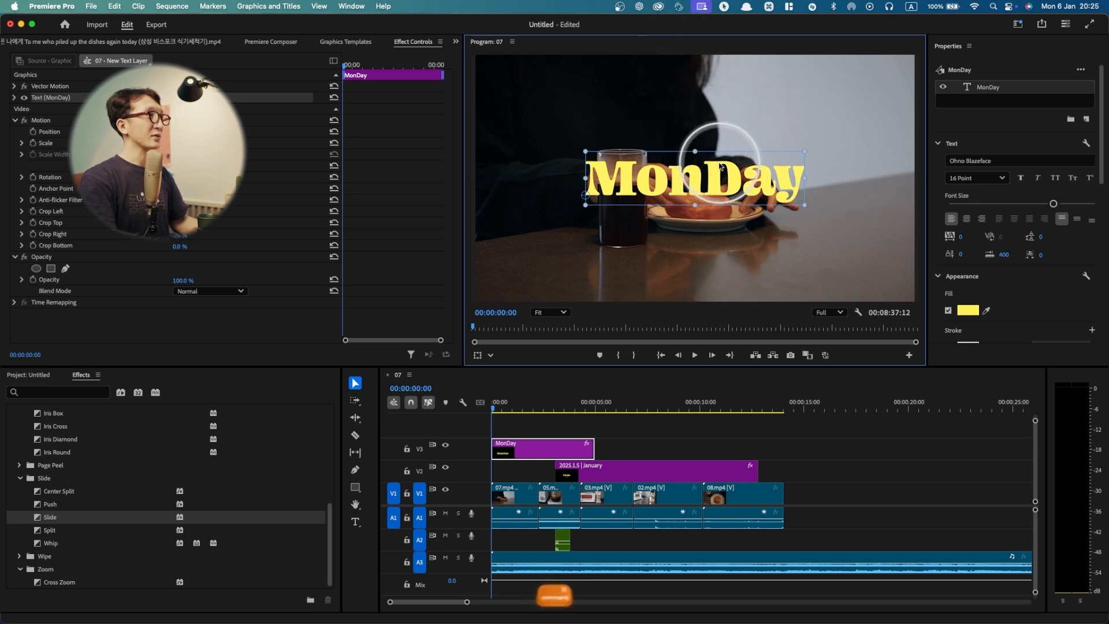
left_click_drag(721, 171, 700, 185)
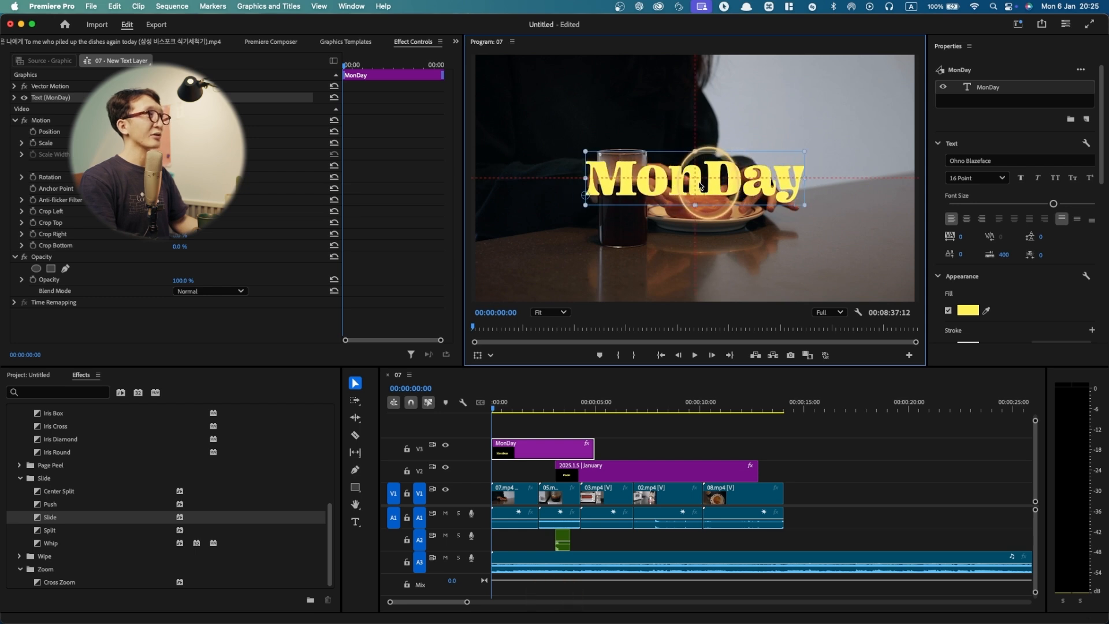
Step: Switch to the Captions and Graphics workspace
left_click(1065, 26)
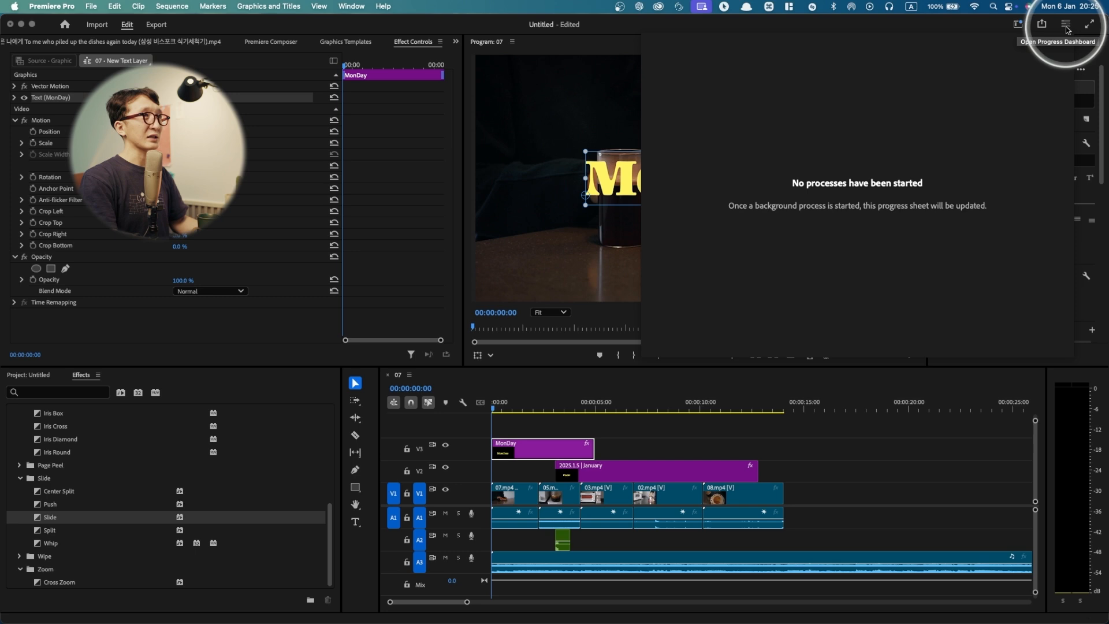
left_click(1067, 30)
left_click(1018, 24)
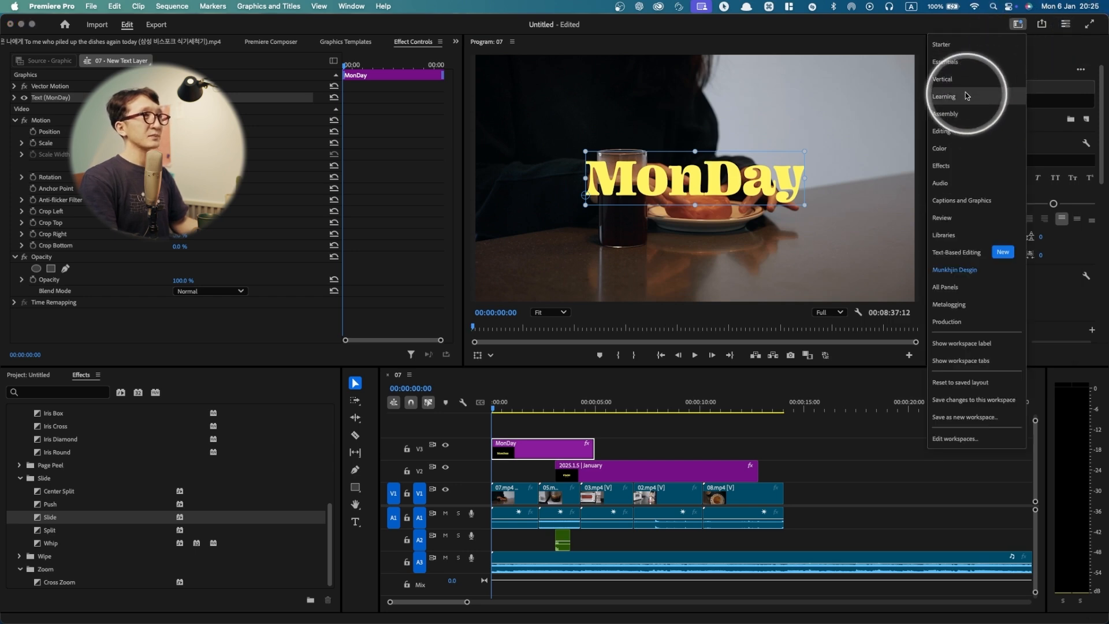
left_click(960, 201)
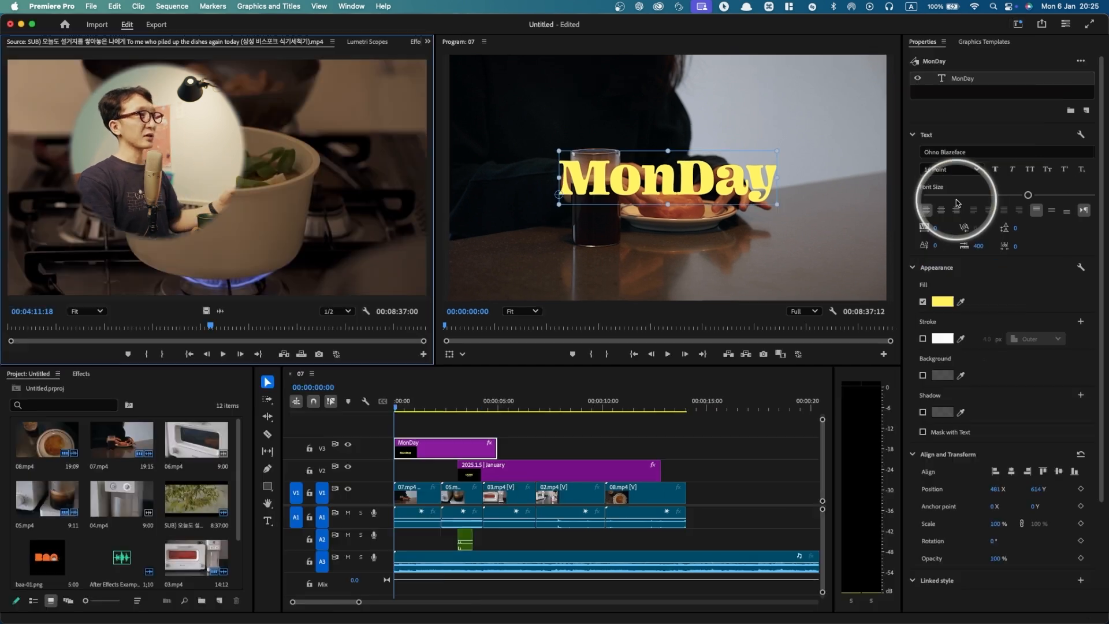
left_click(1019, 22)
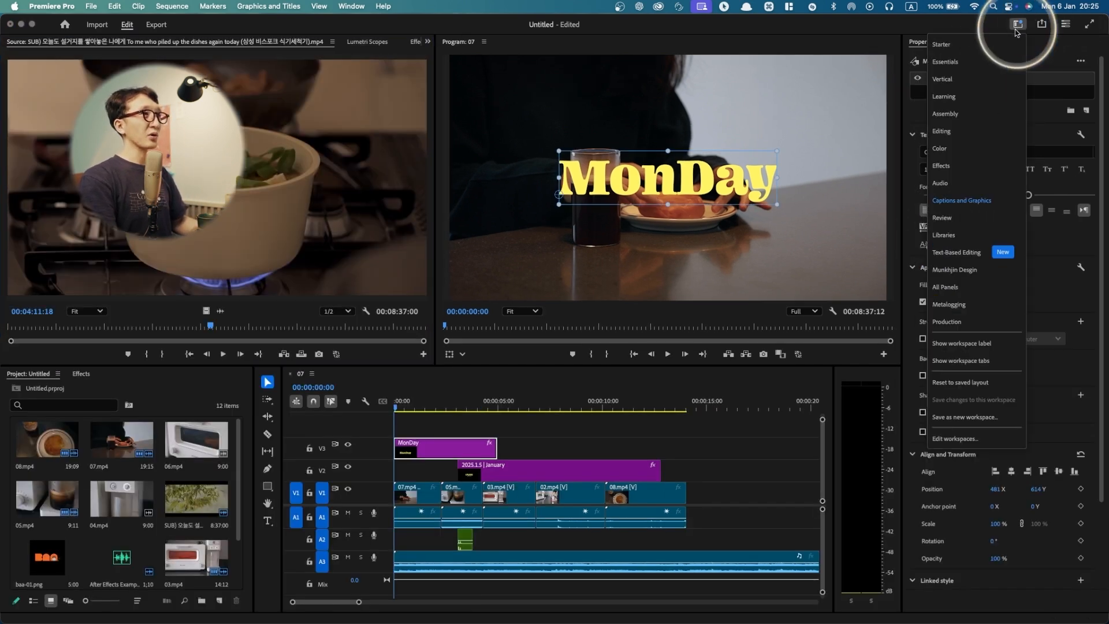
left_click(722, 396)
Step: Shrink the MonDay text to about 61% scale and place it in the frame's lower-left corner, at about 136, 961
scroll(983, 227, "down", 2)
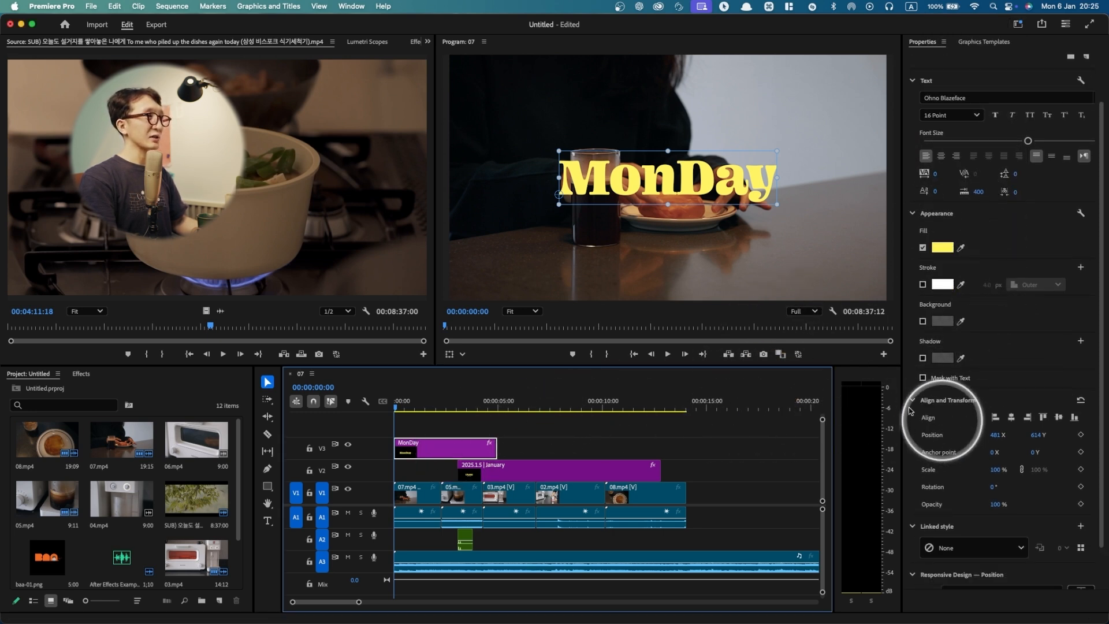
left_click_drag(739, 178, 615, 263)
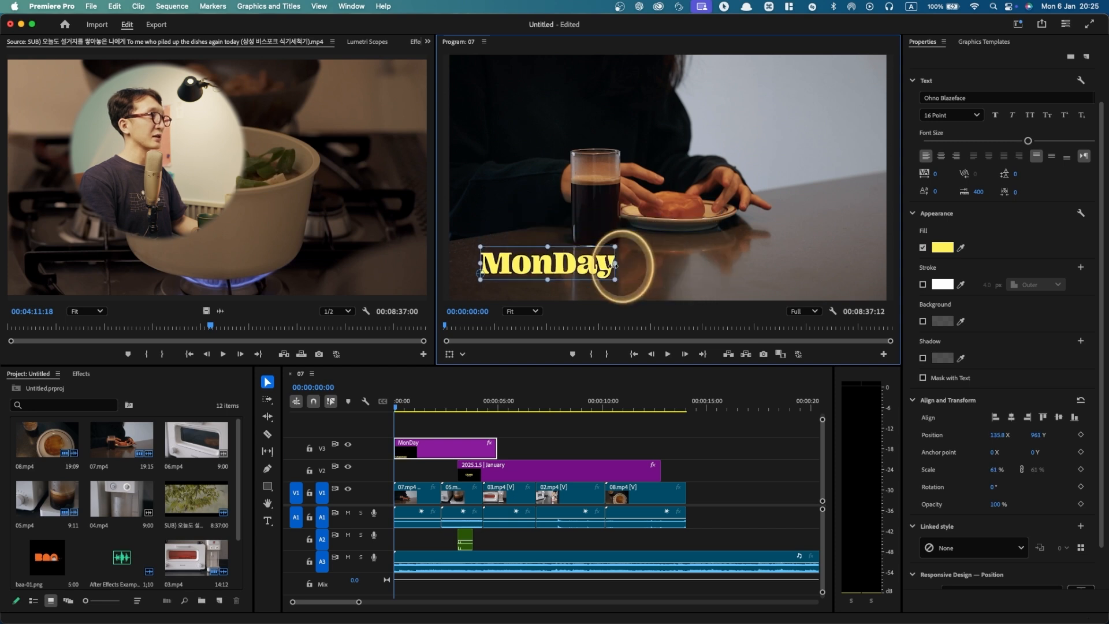
Step: Align the MonDay text to the horizontal and vertical center of the frame
left_click(1012, 417)
left_click(1058, 417)
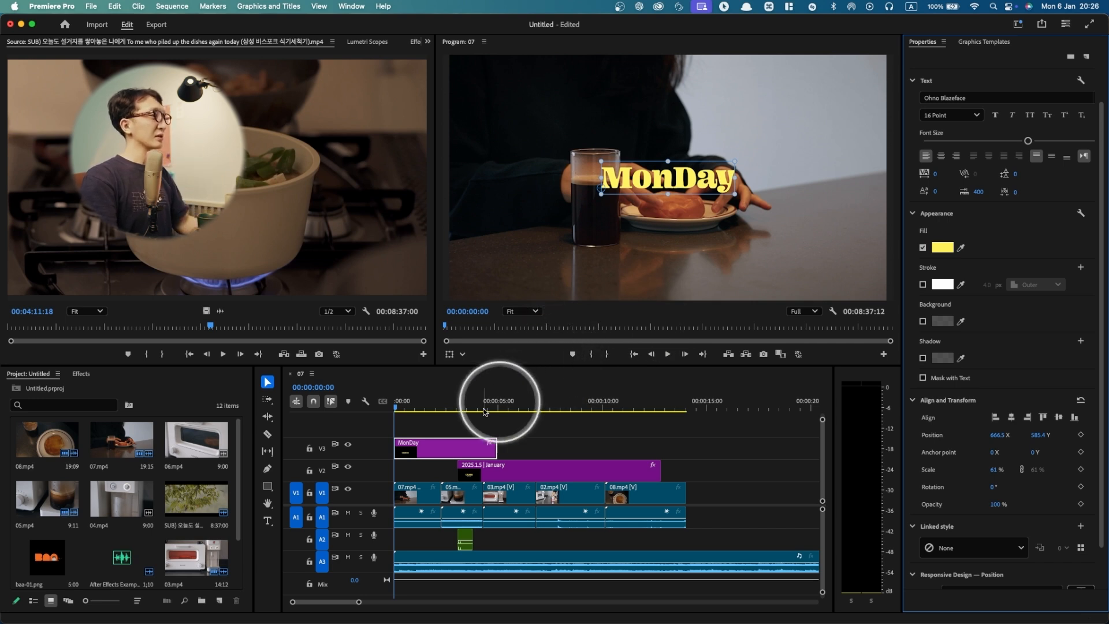
Step: Shift the MonDay clip on V3 to start at about 0.7 seconds and play the sequence across its start
left_click(411, 440)
left_click_drag(416, 453, 430, 450)
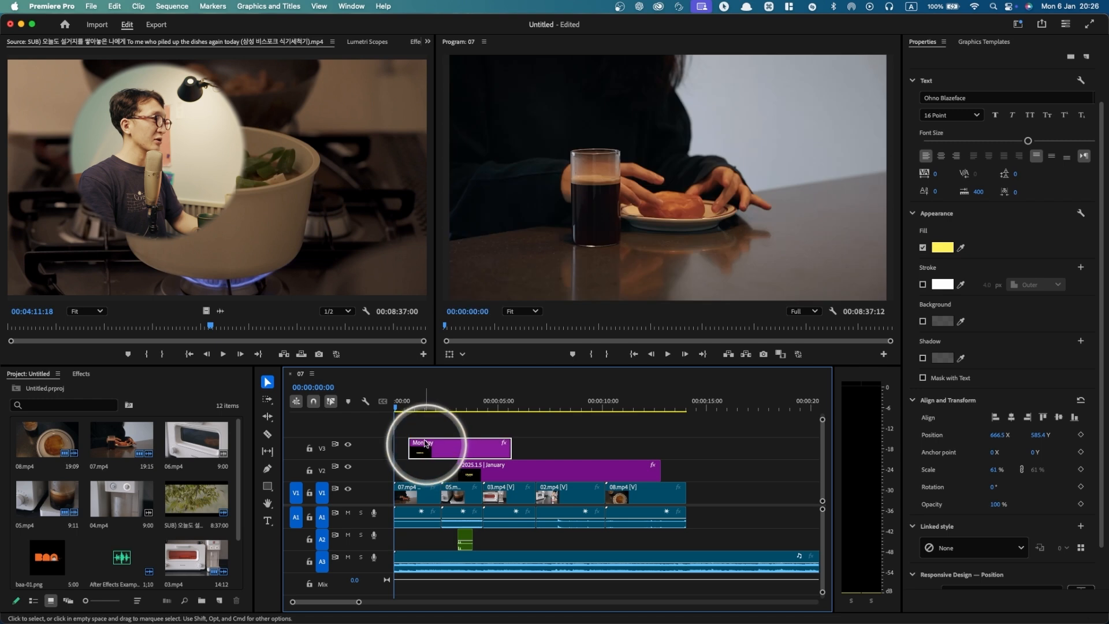
left_click(407, 418)
key("space")
key("space")
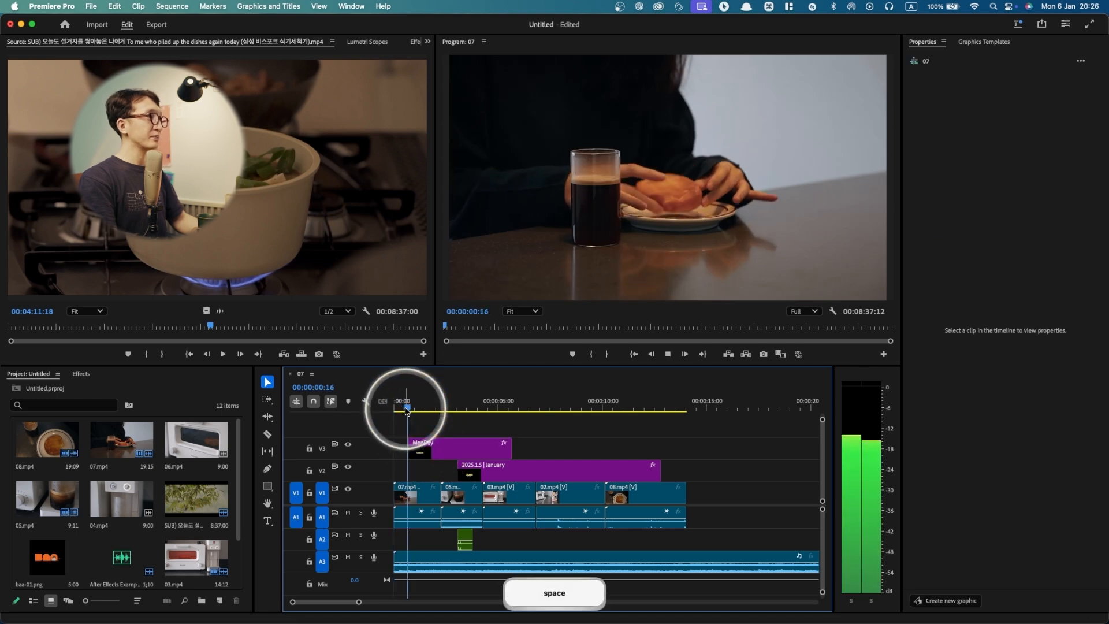
left_click(405, 410)
key("space")
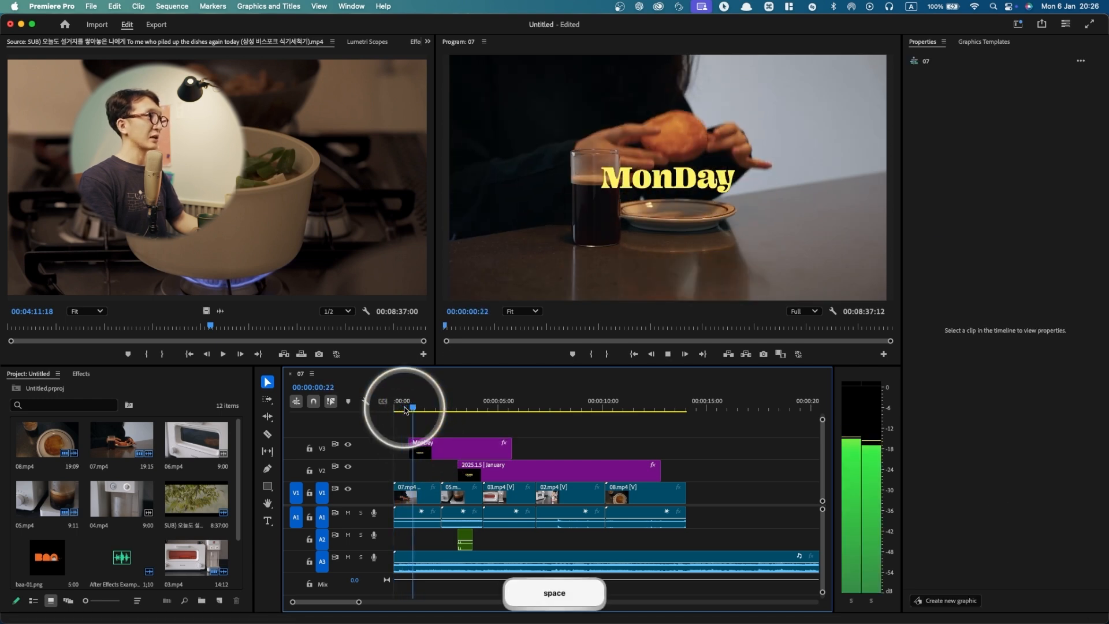
Step: Open the video transitions in the effects list, collapse the Iris group and expand the Page Peel group
left_click(81, 374)
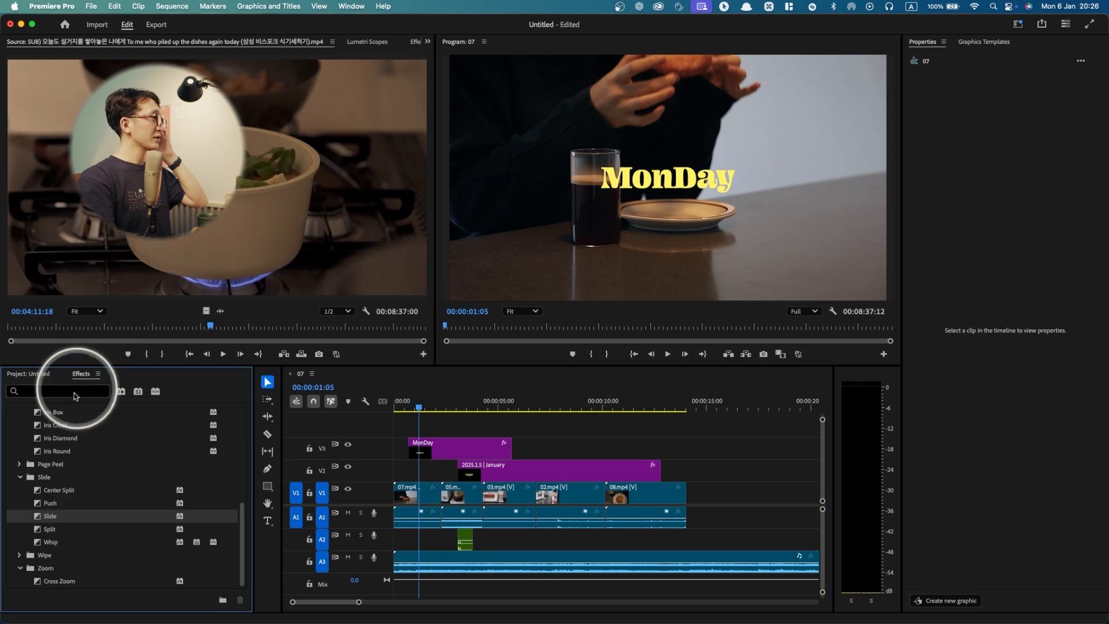
scroll(69, 480, "up", 5)
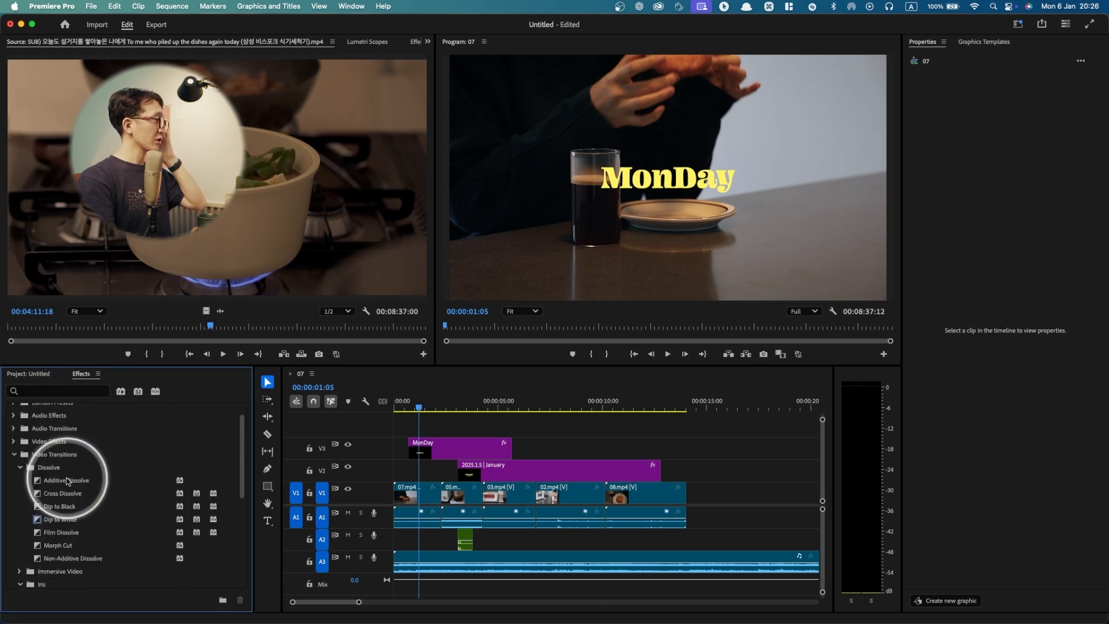
scroll(64, 482, "down", 3)
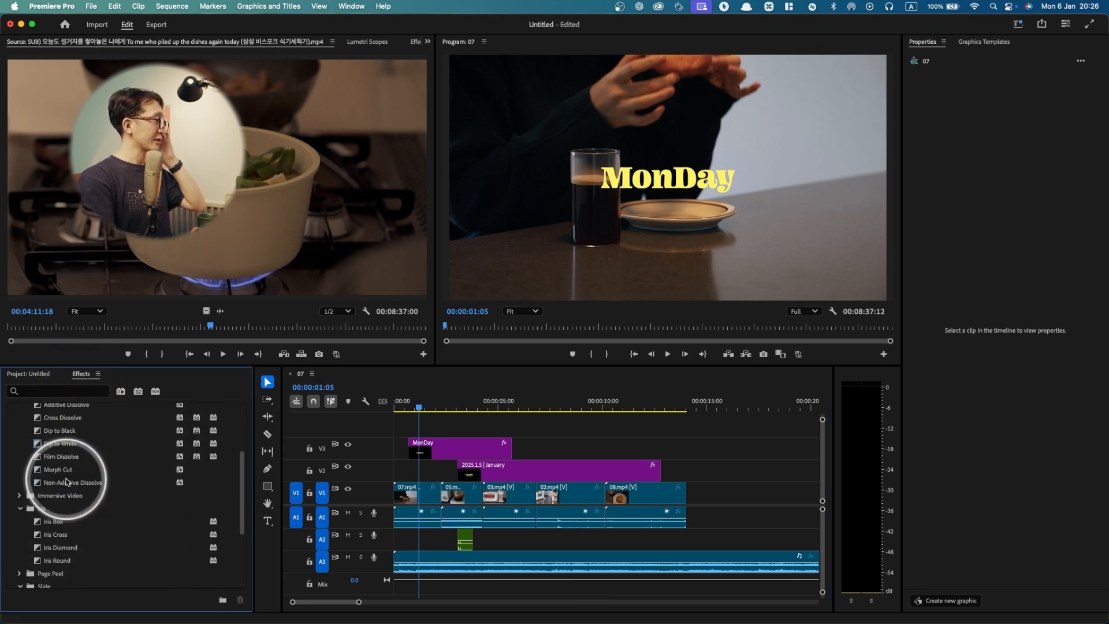
left_click(22, 488)
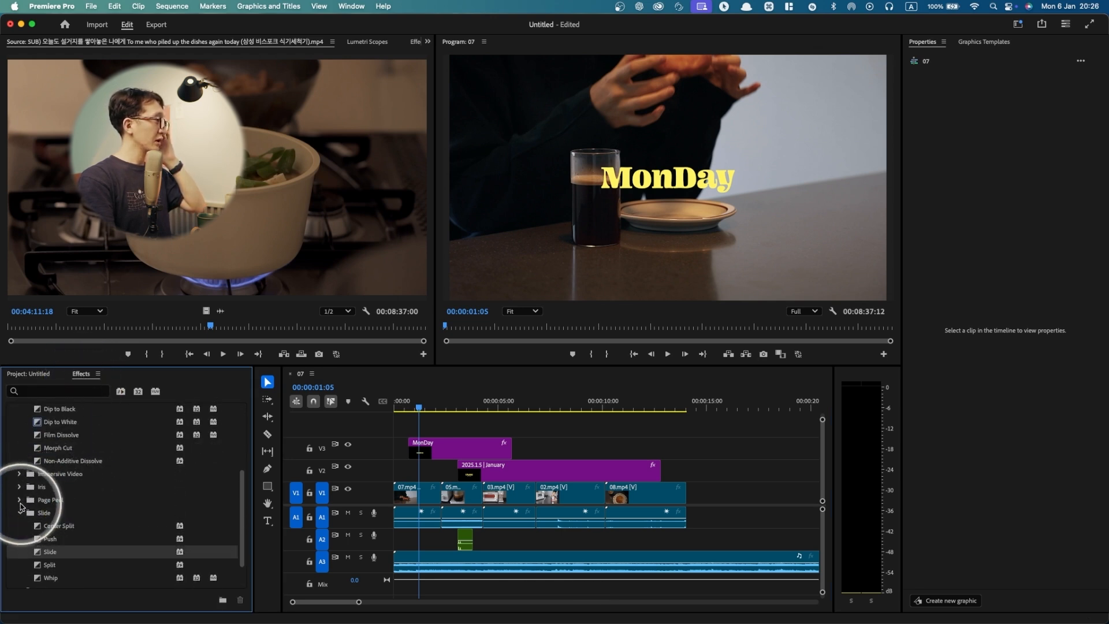
left_click(20, 500)
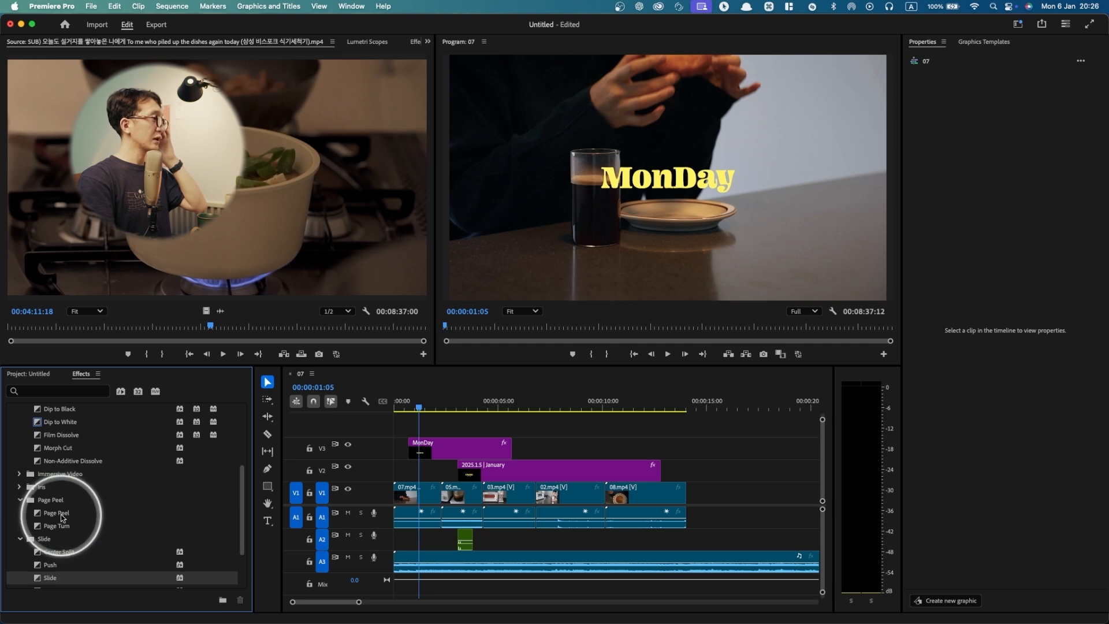
Step: Try the Page Peel transition at the start of the MonDay clip, play it back and undo it
left_click_drag(63, 518, 410, 451)
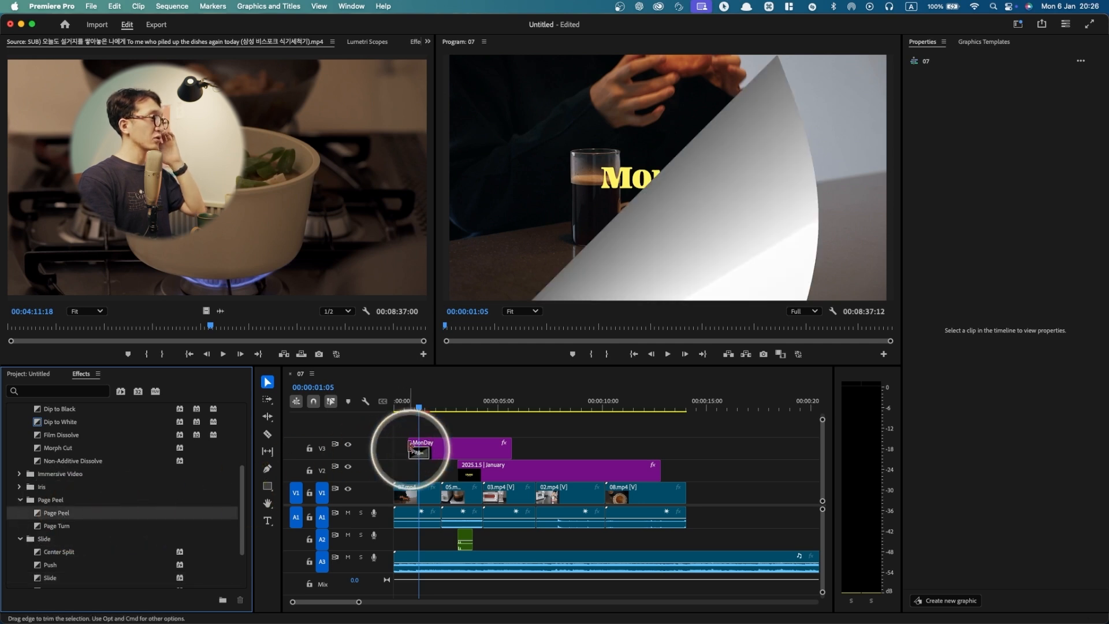
left_click(401, 408)
key("space")
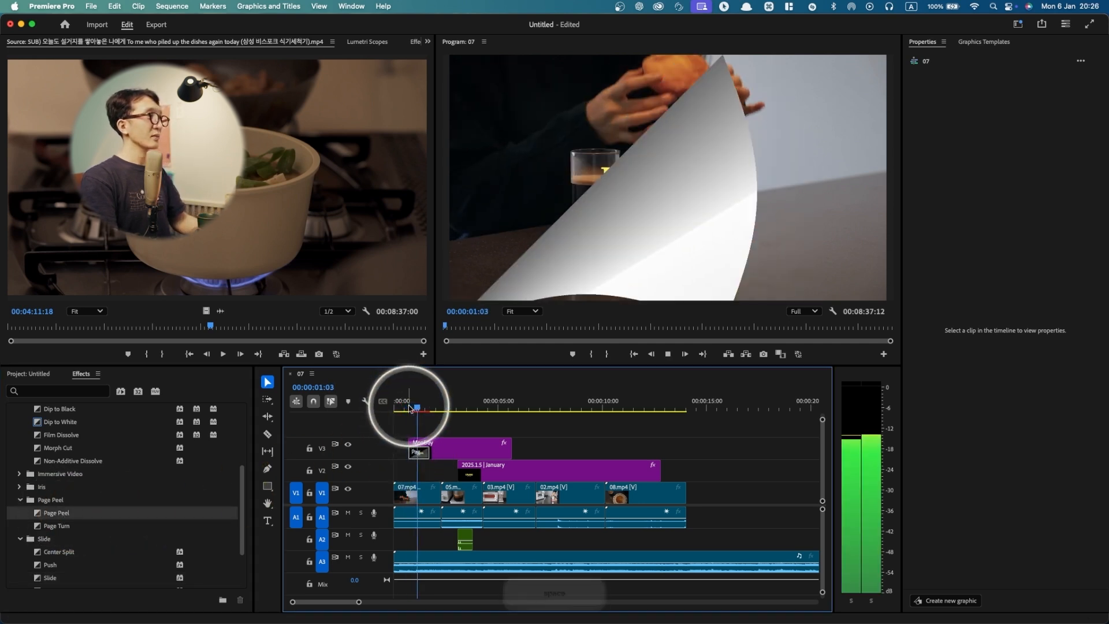
key("space")
key("cmd+z")
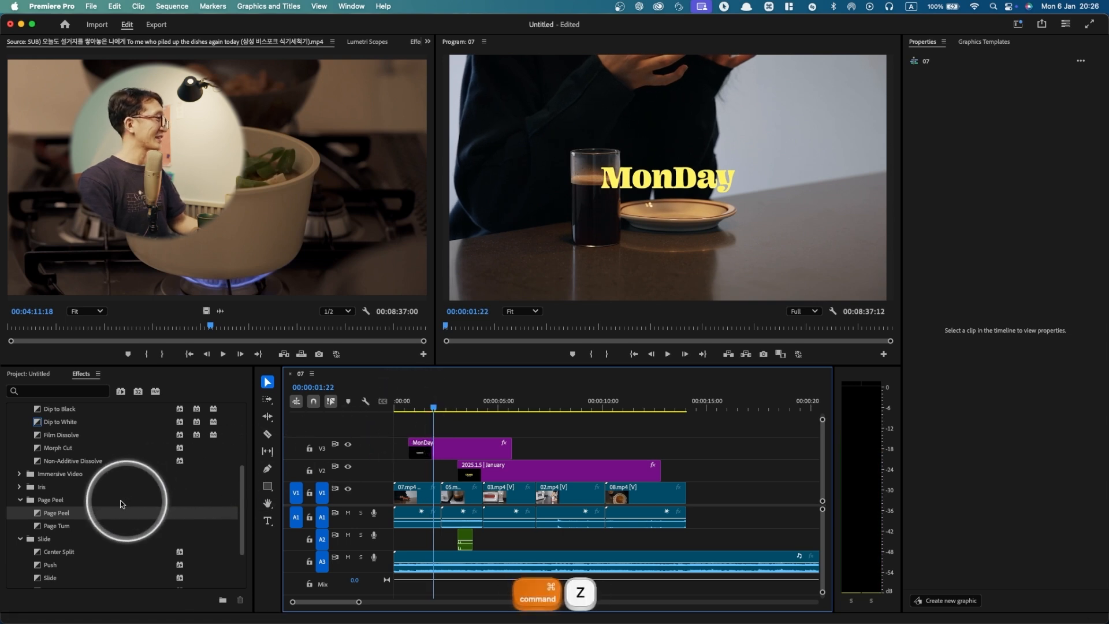
Step: Apply the Cross Dissolve transition to the start of the MonDay clip and play it back
scroll(64, 479, "up", 1)
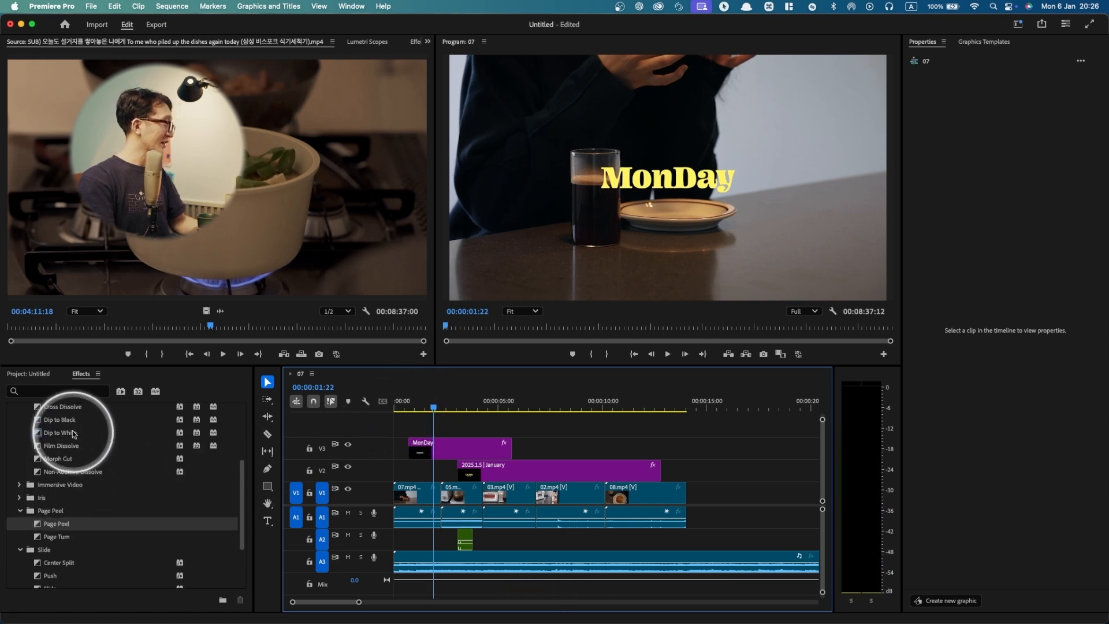
scroll(74, 434, "up", 2)
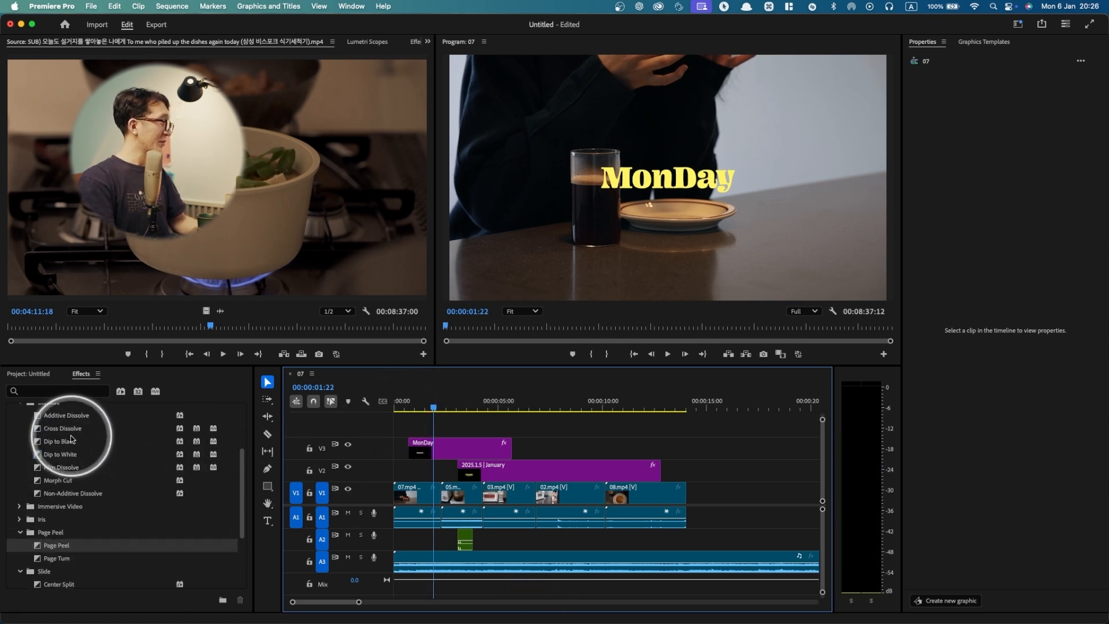
scroll(72, 453, "up", 3)
key("ctrl")
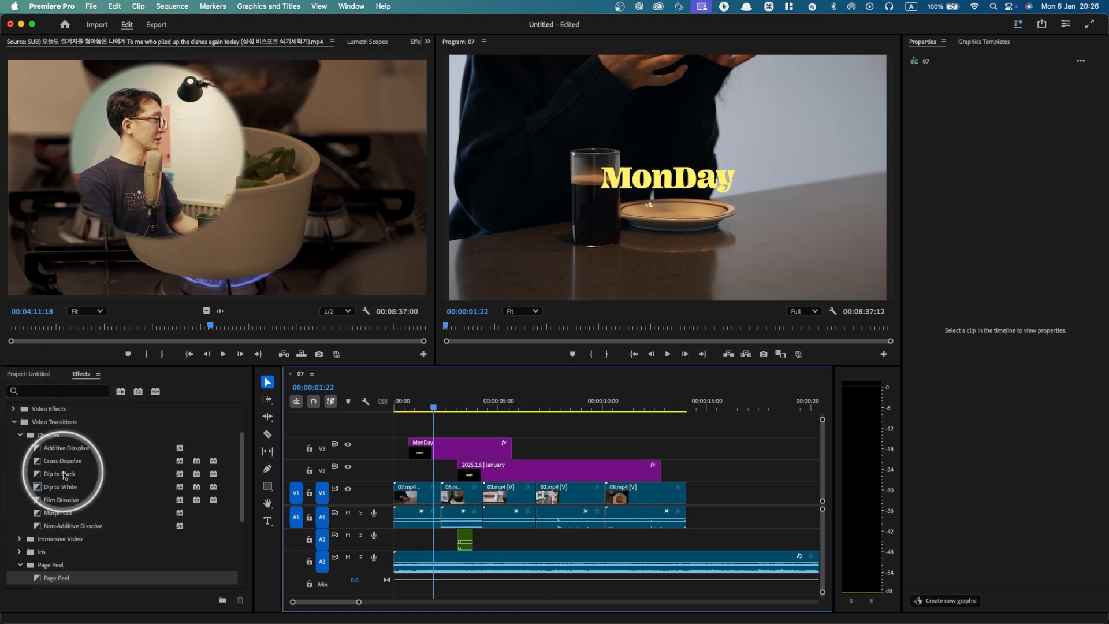
left_click_drag(60, 467, 418, 452)
left_click(407, 407)
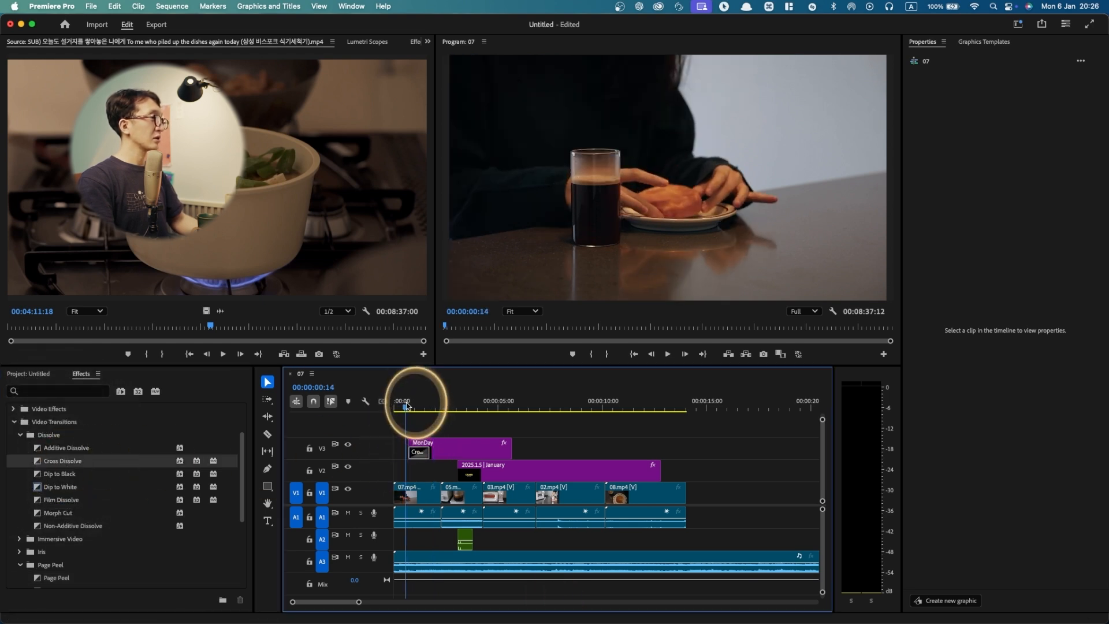
key("space")
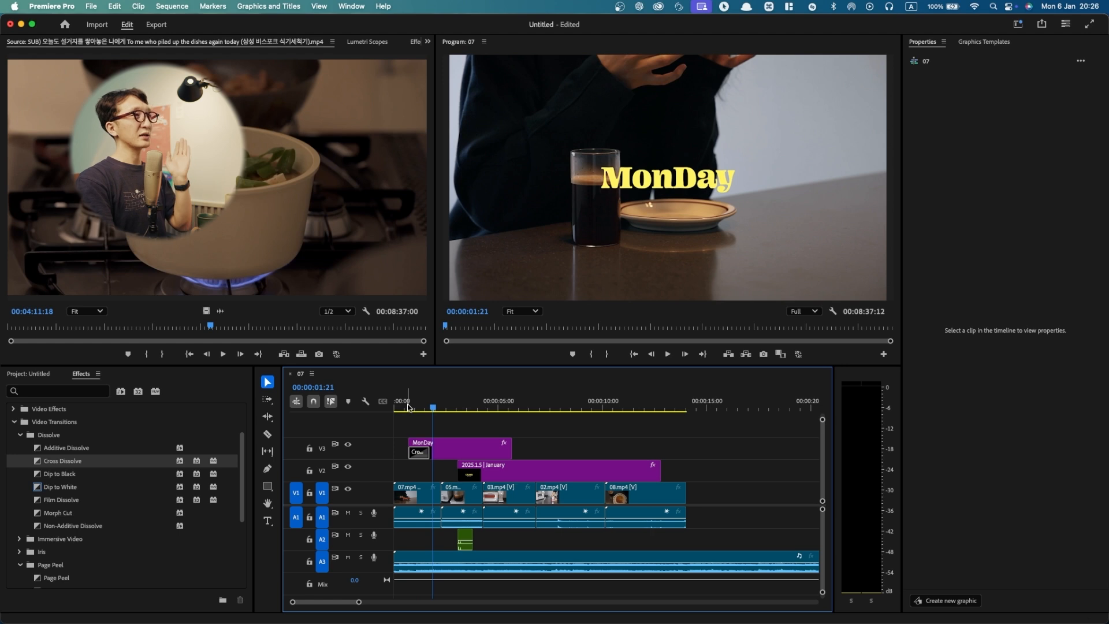
left_click(404, 411)
key("space")
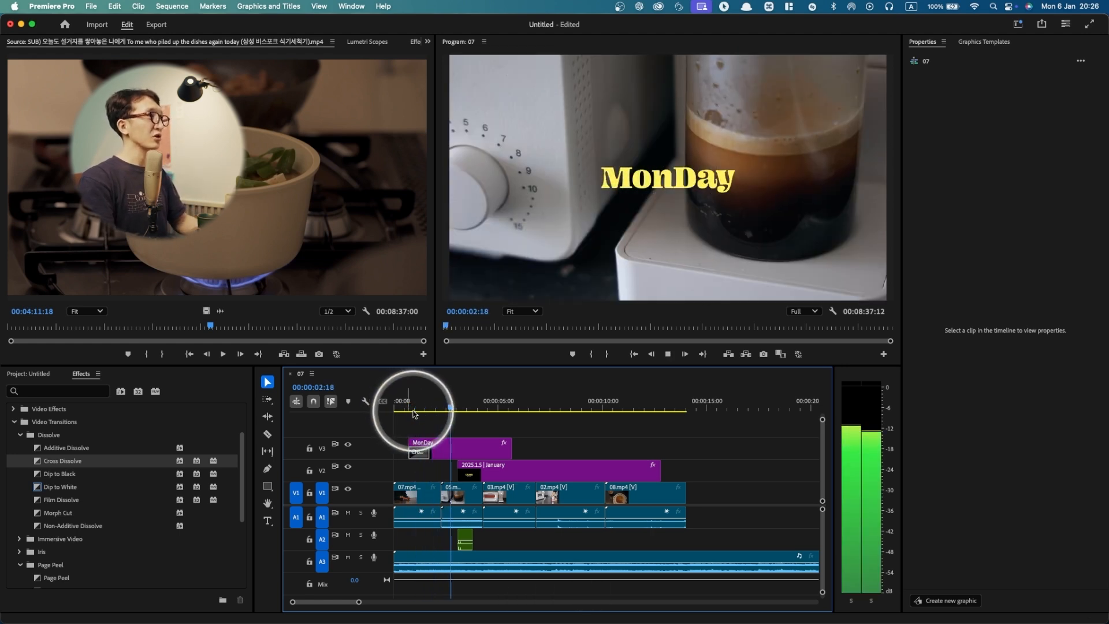
key("space")
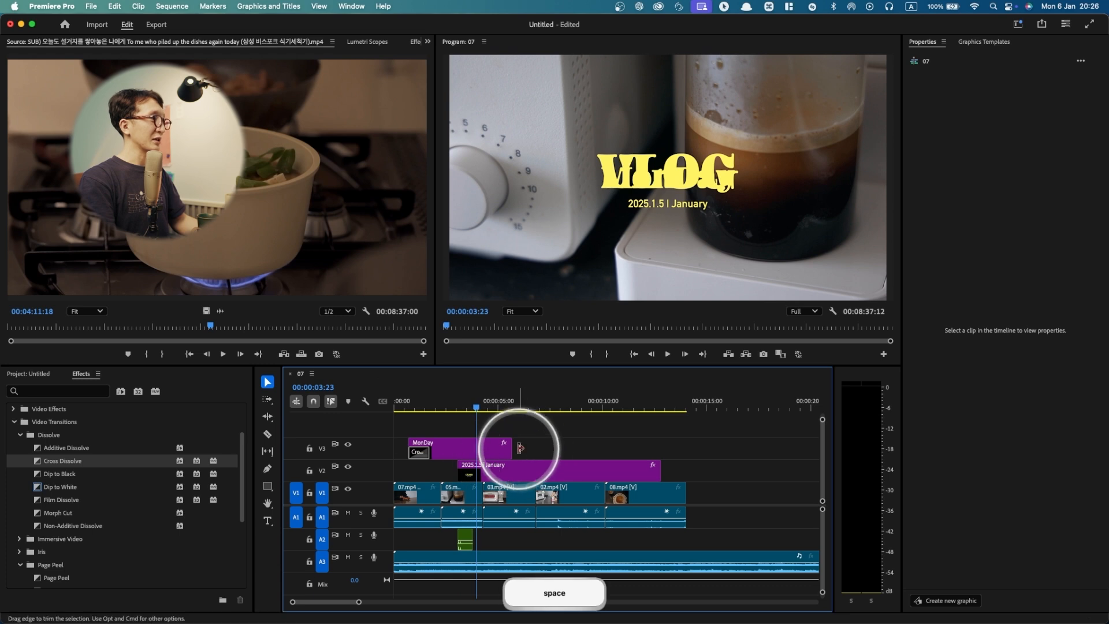
Step: Trim the MonDay clip to end at about 2.5 seconds and apply a Push transition at its end, previewing the result
left_click_drag(512, 449, 447, 449)
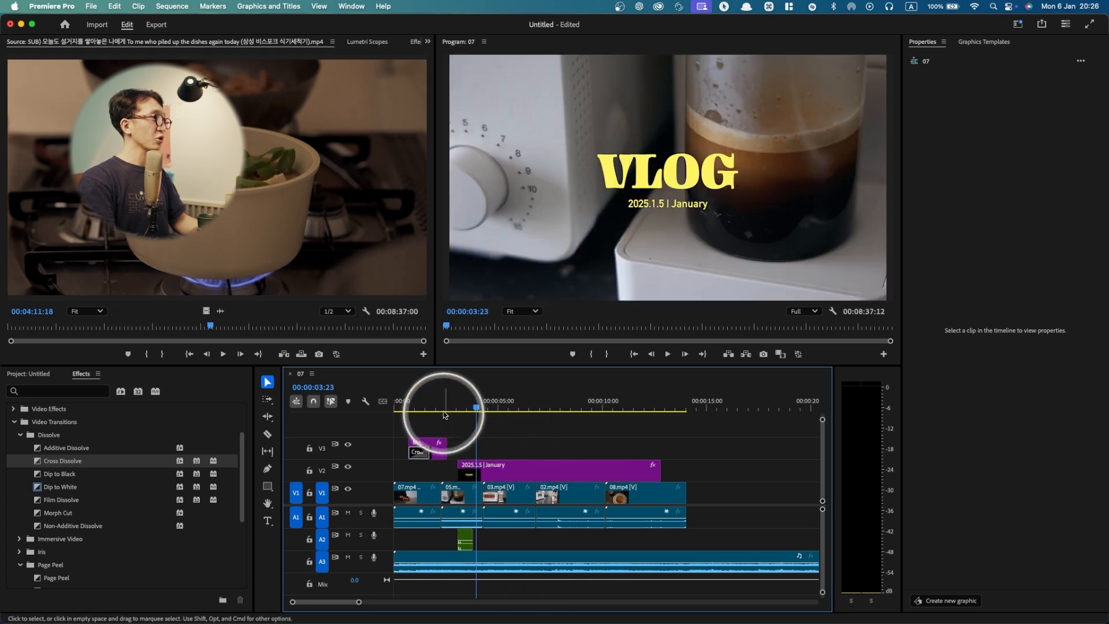
left_click(441, 408)
scroll(59, 487, "down", 5)
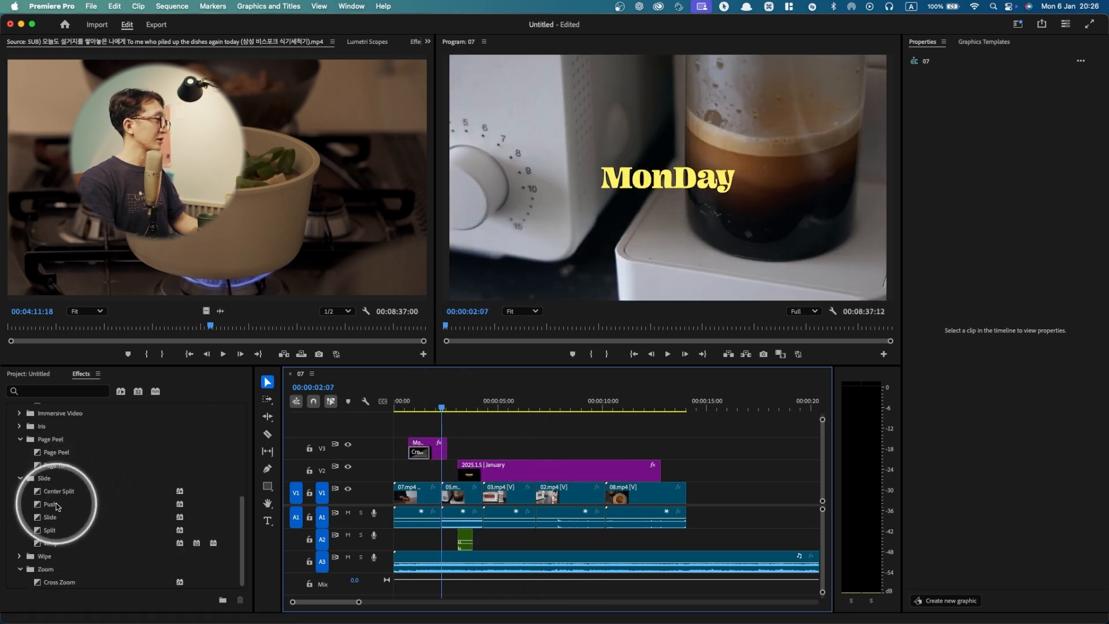
left_click_drag(57, 506, 437, 451)
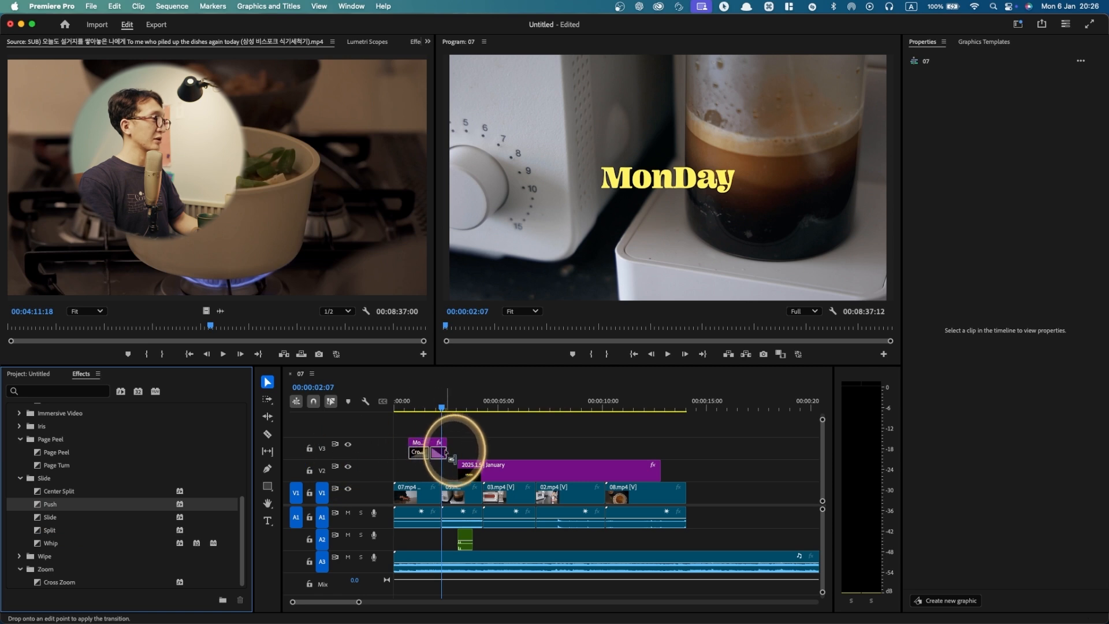
left_click_drag(439, 413, 405, 399)
key("space")
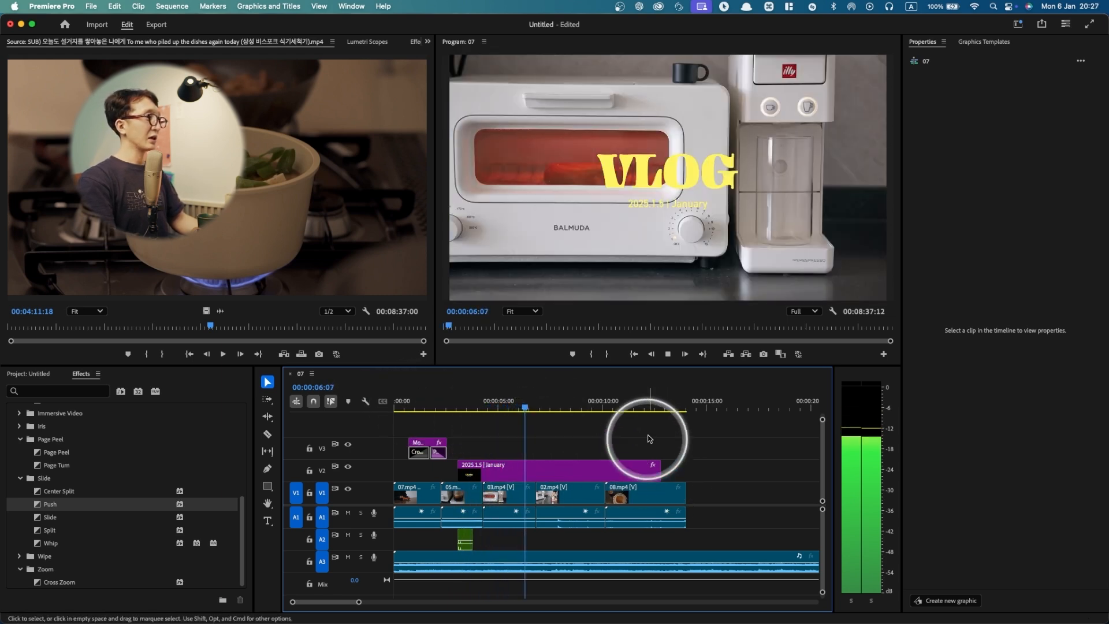
Step: Try the Split transition at the end of the VLOG title clip on V2, play it back and undo it
left_click(651, 409)
key("space")
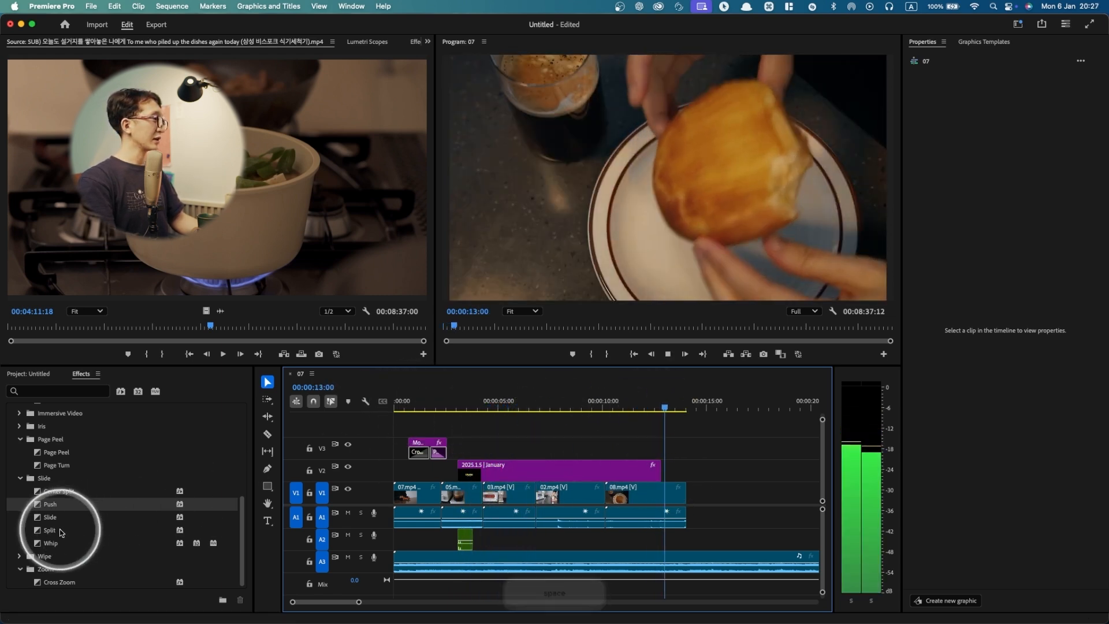
key("space")
left_click(58, 533)
left_click_drag(58, 534, 650, 473)
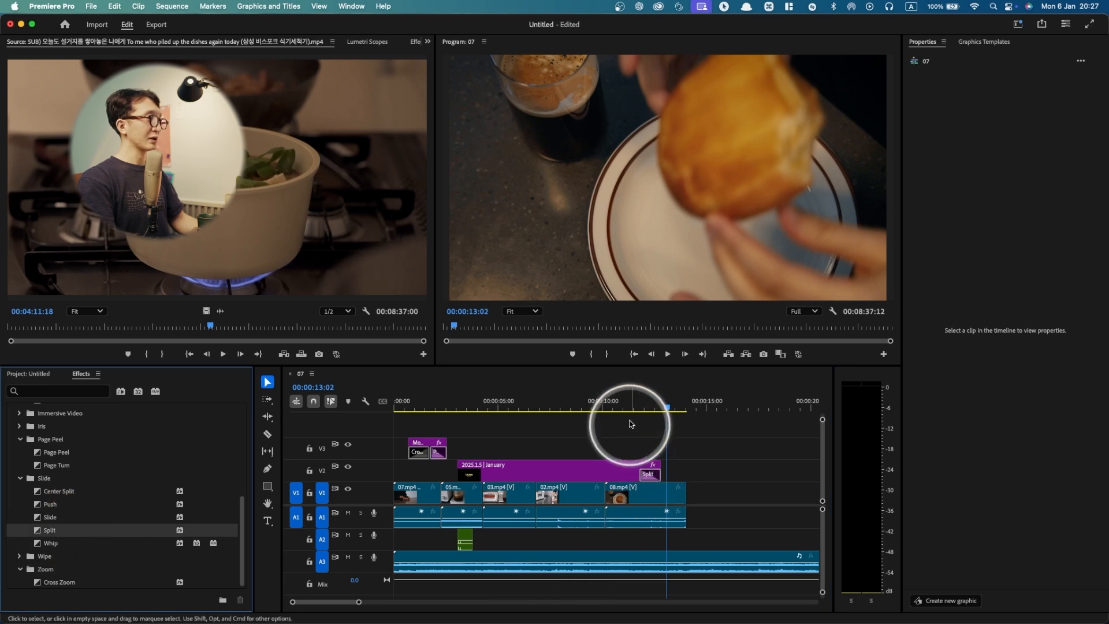
left_click(632, 407)
key("space")
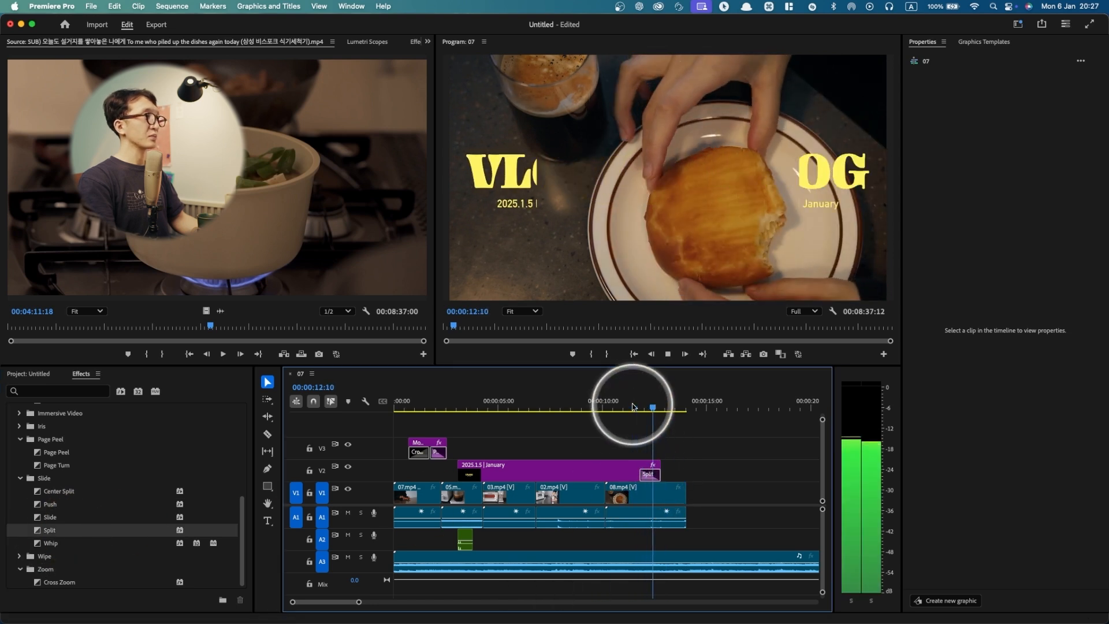
key("space")
left_click(70, 537)
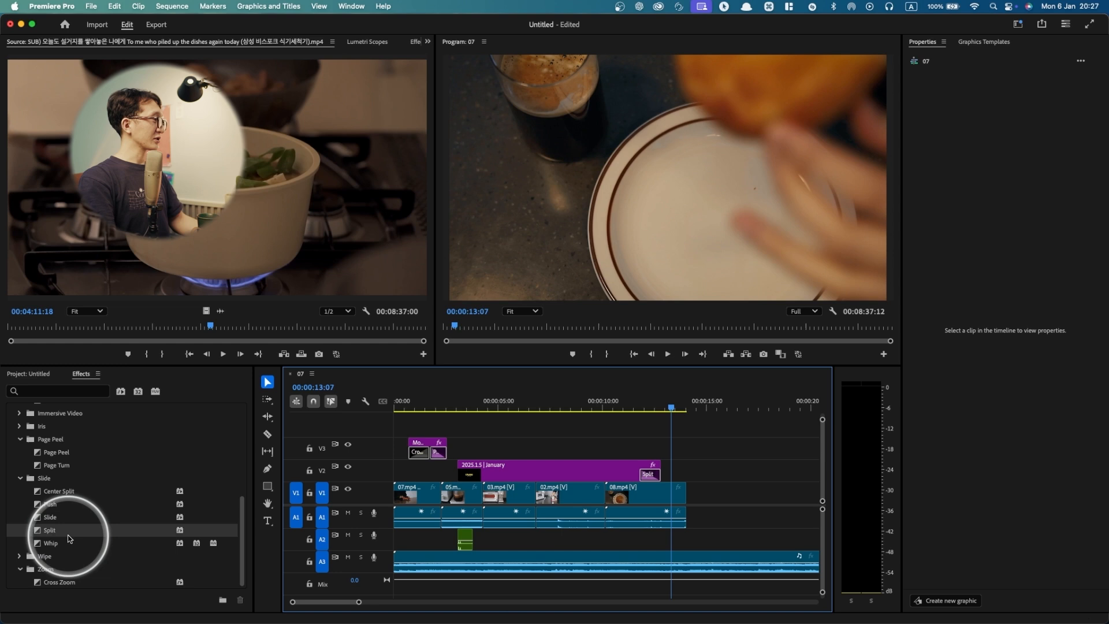
key("super+z")
Step: Apply the Whip transition to the end of the VLOG title clip on V2 and preview it
left_click_drag(62, 544, 663, 472)
left_click(644, 411)
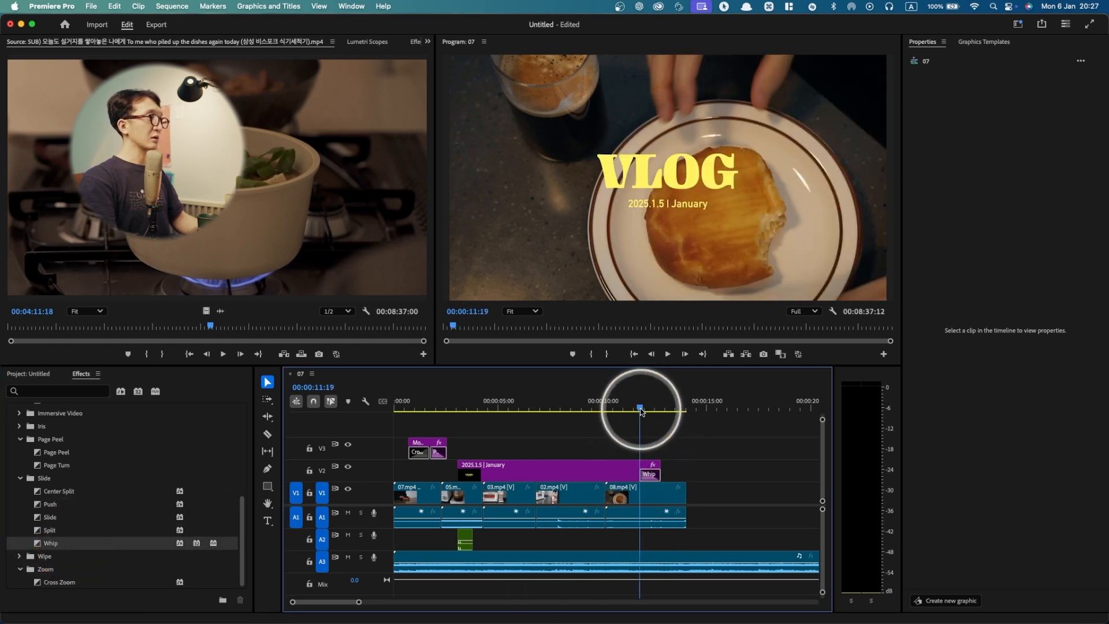
key("space")
left_click(636, 410)
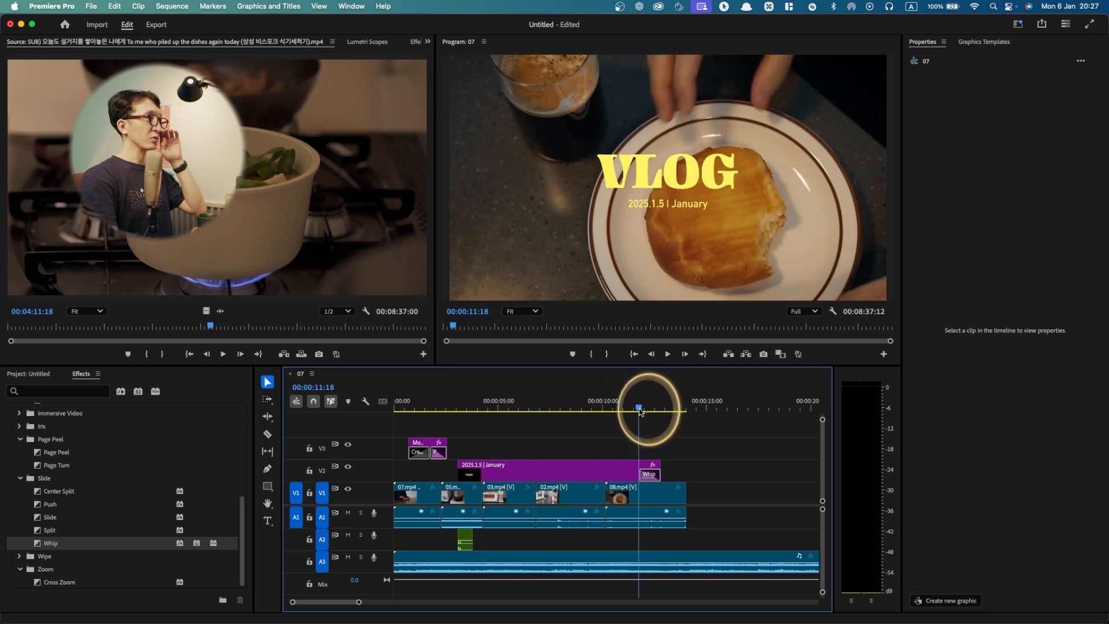
Step: Shorten the VLOG title clip to end at about 7.7 seconds and place baa-01.png on V3 from about 10.8 seconds
scroll(111, 472, "up", 2)
scroll(111, 472, "up", 3)
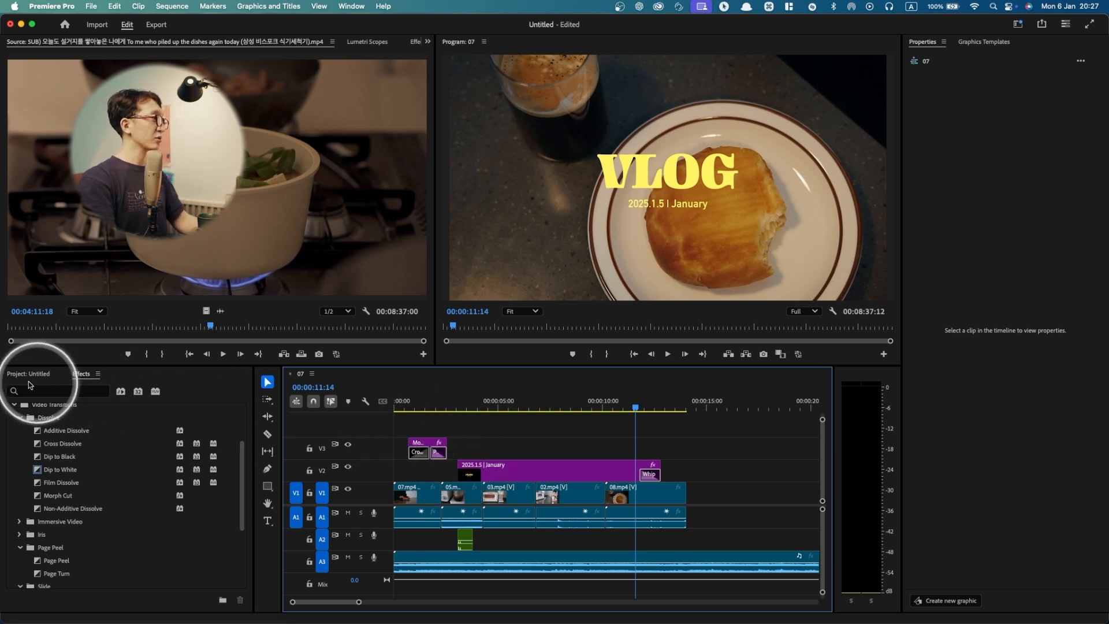
left_click(24, 374)
scroll(107, 498, "down", 2)
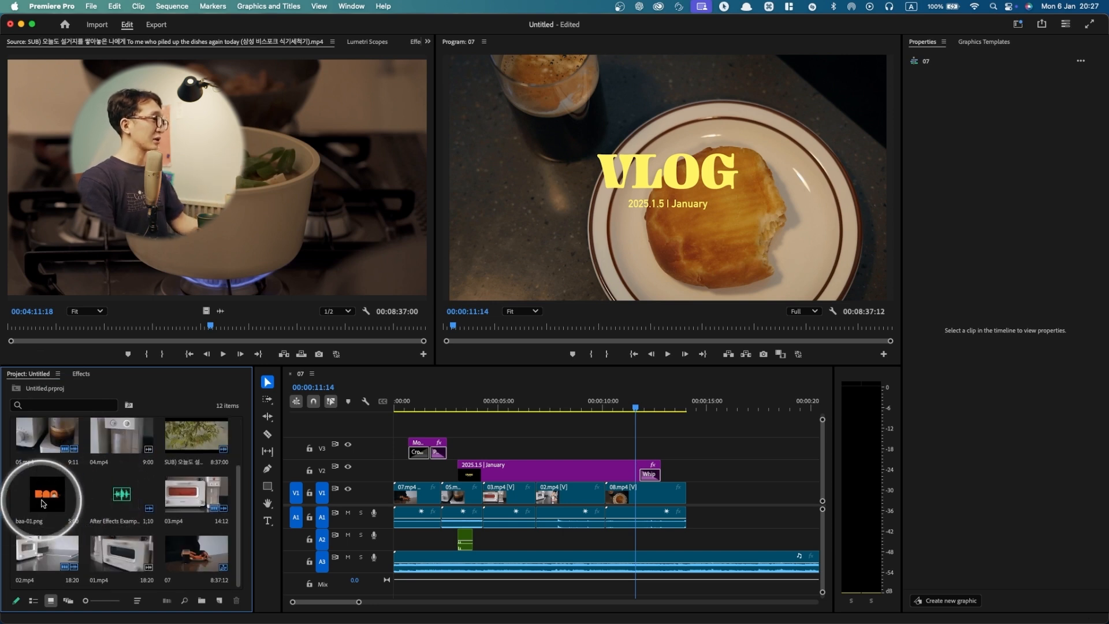
left_click_drag(42, 503, 554, 460)
left_click(640, 446)
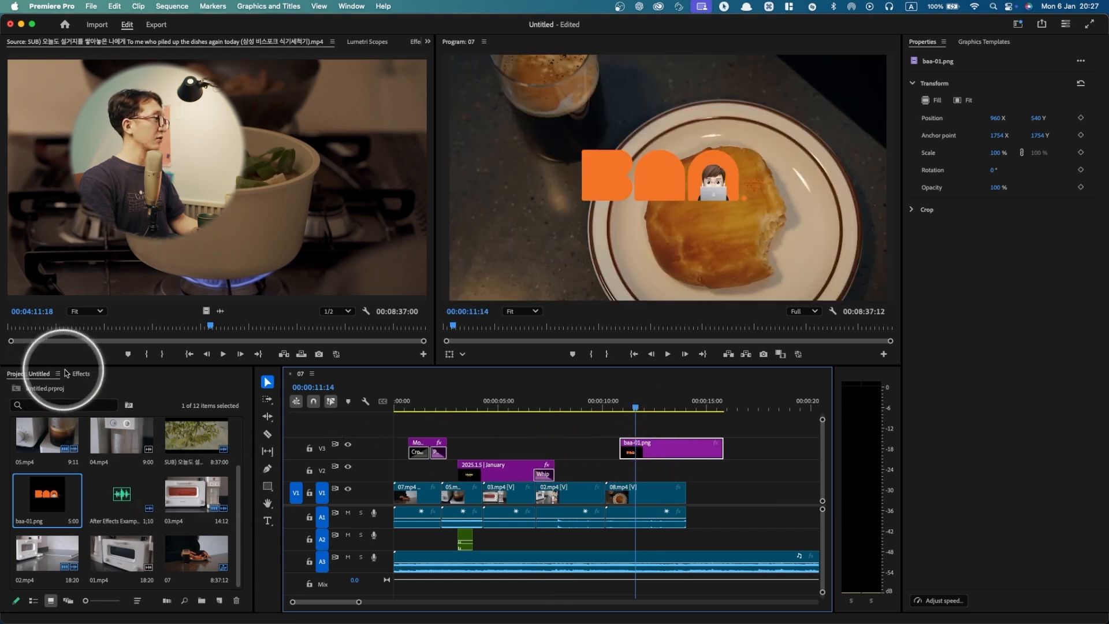
Step: Apply the Film Dissolve transition to the start of the baa-01.png clip and put the playhead just before it
left_click(81, 374)
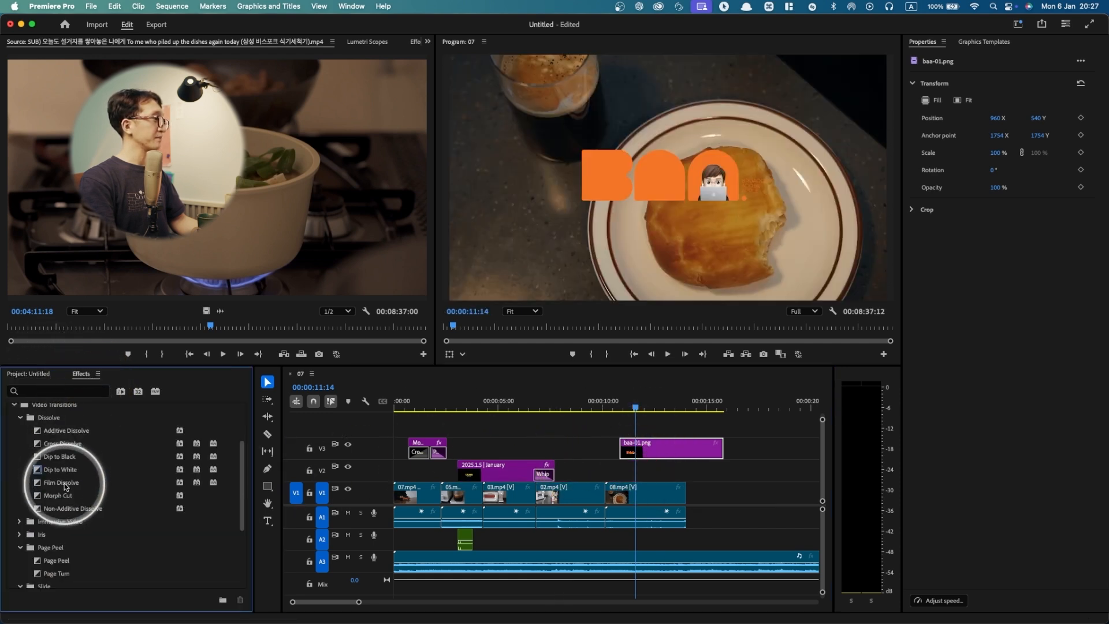
left_click_drag(65, 486, 512, 444)
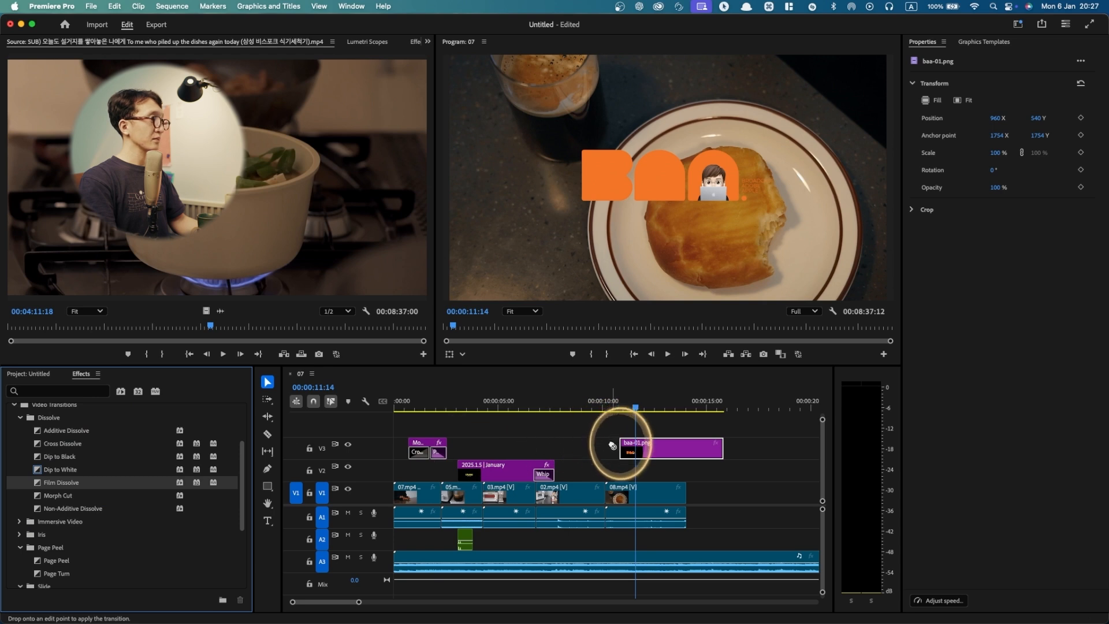
left_click_drag(613, 445, 621, 446)
left_click(618, 404)
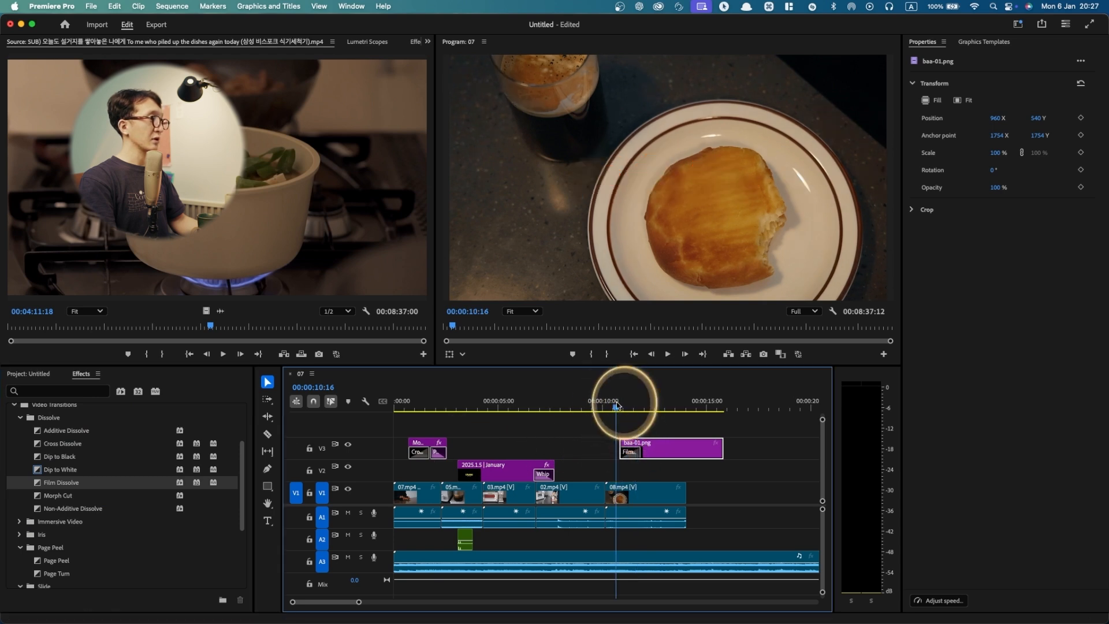
Step: Play back the Film Dissolve at the start of the baa-01.png clip and undo that transition
key("space")
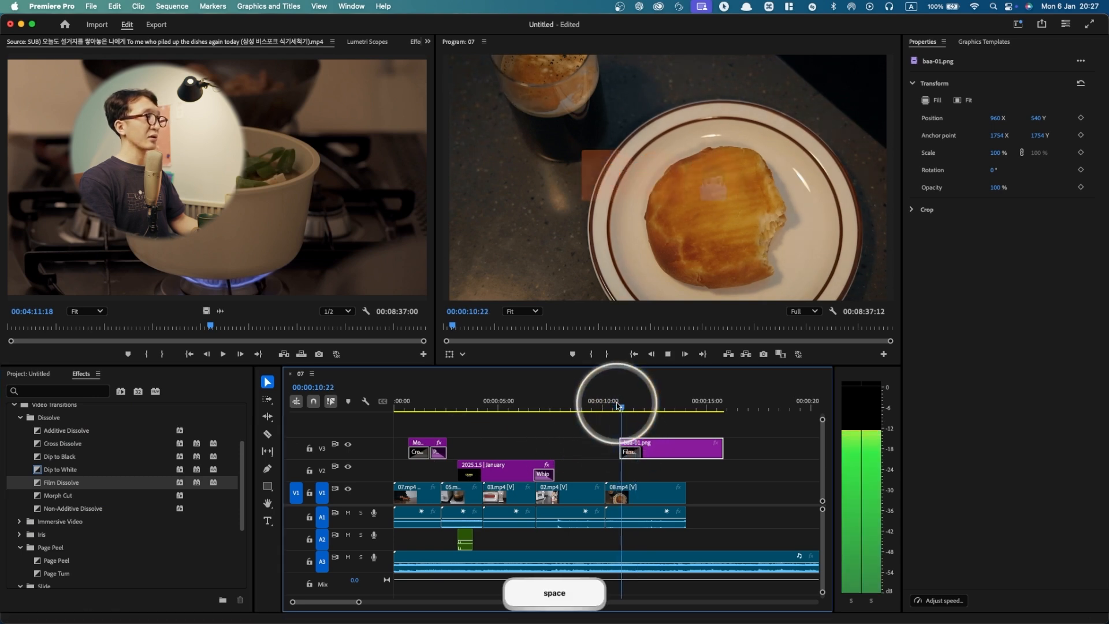
key("space")
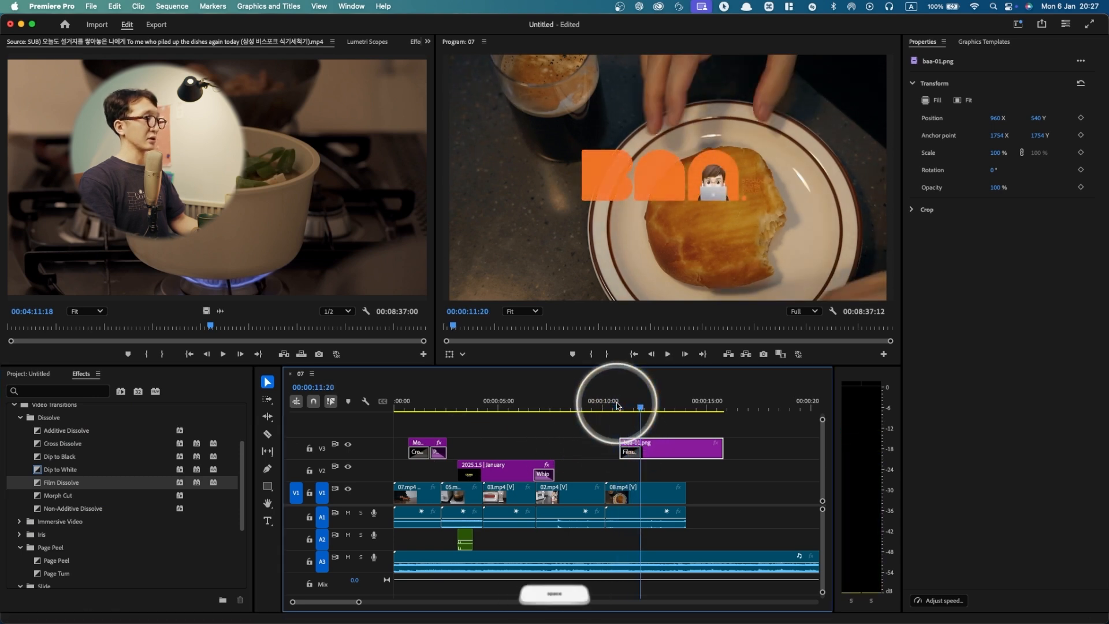
key("super+z")
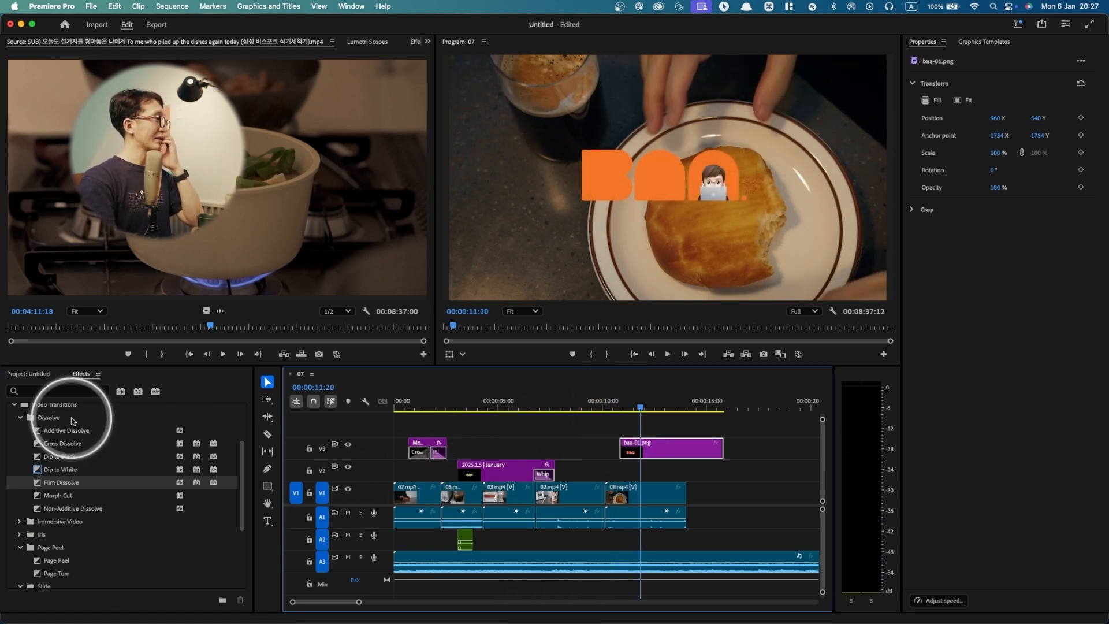
scroll(71, 421, "up", 3)
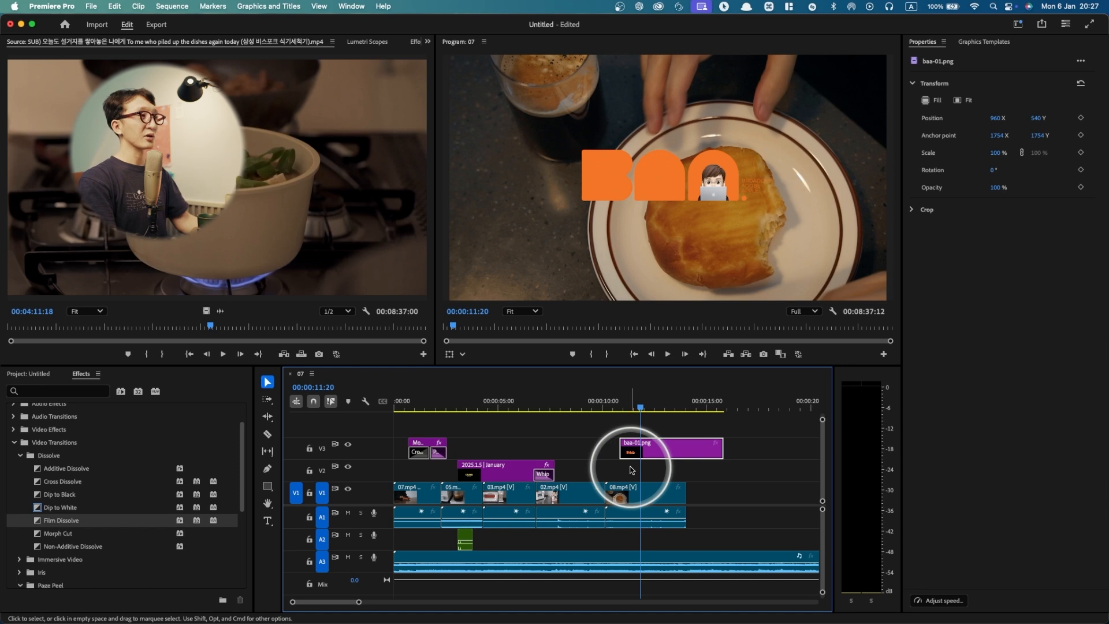
Step: Move baa-01.png on V3 to end together with 08.mp4, and try deleting all clips on V2 and V3
left_click_drag(640, 456, 606, 455)
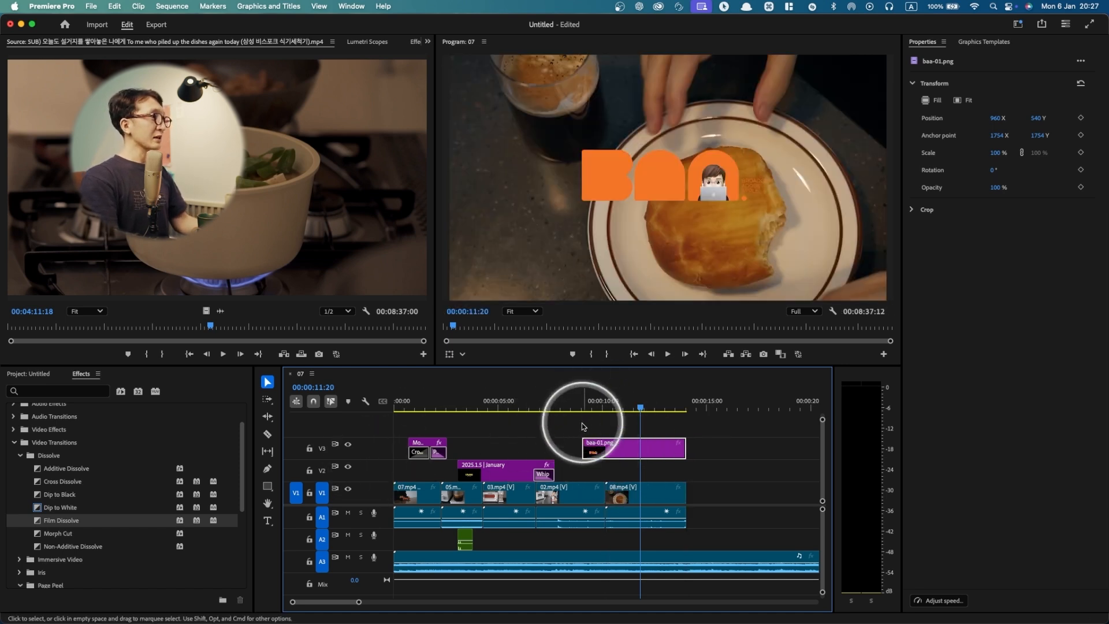
left_click_drag(417, 422, 605, 455)
left_click_drag(610, 460, 611, 465)
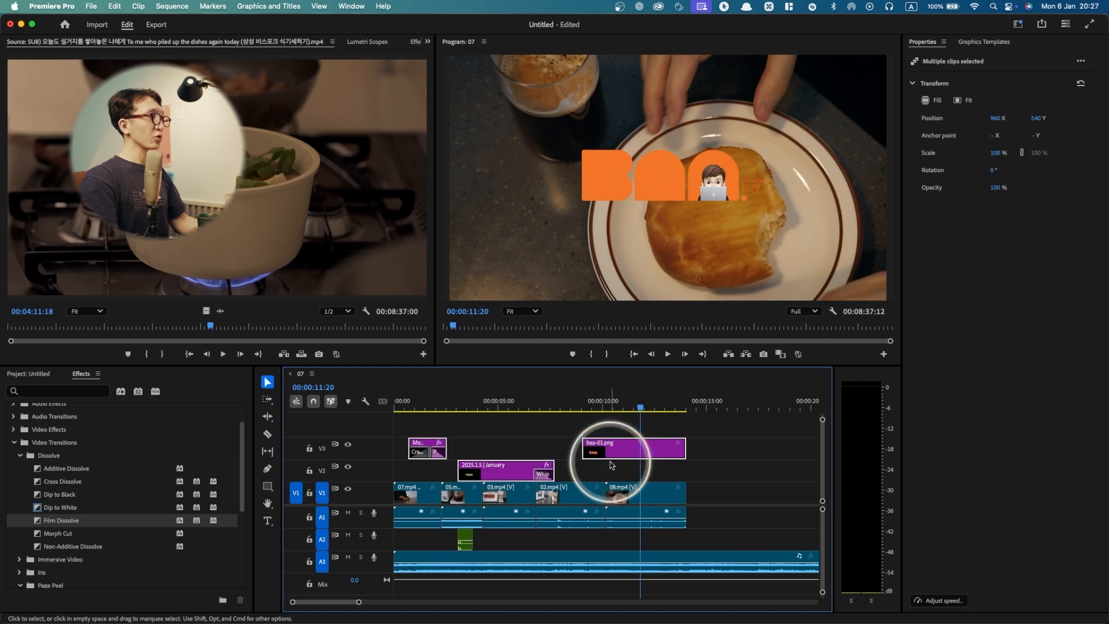
key("super")
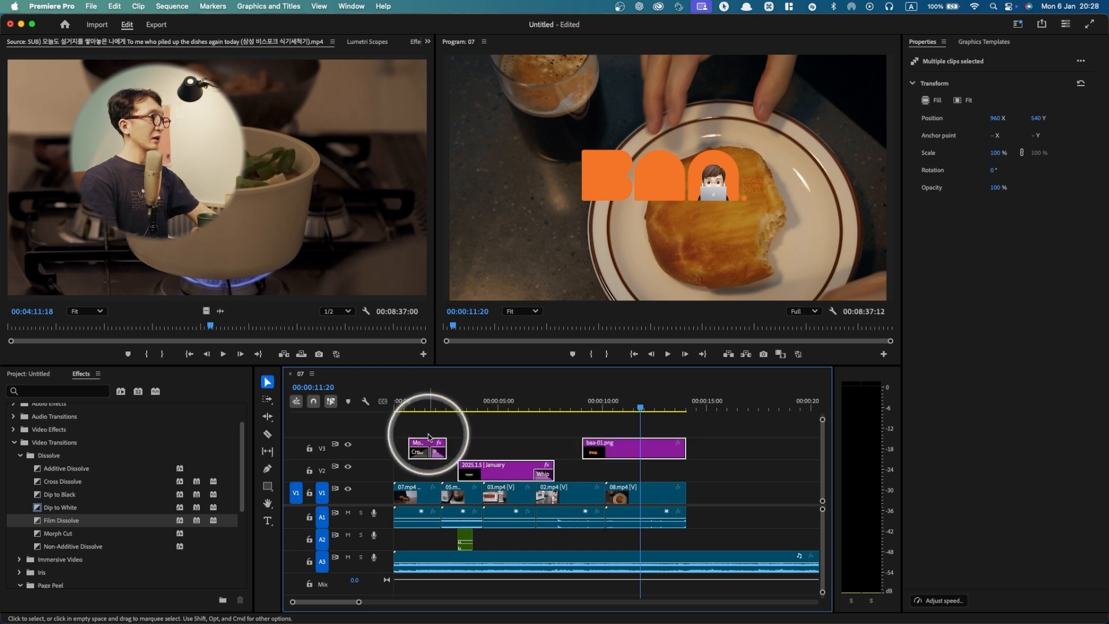
key("BackSpace")
key("ctrl+z")
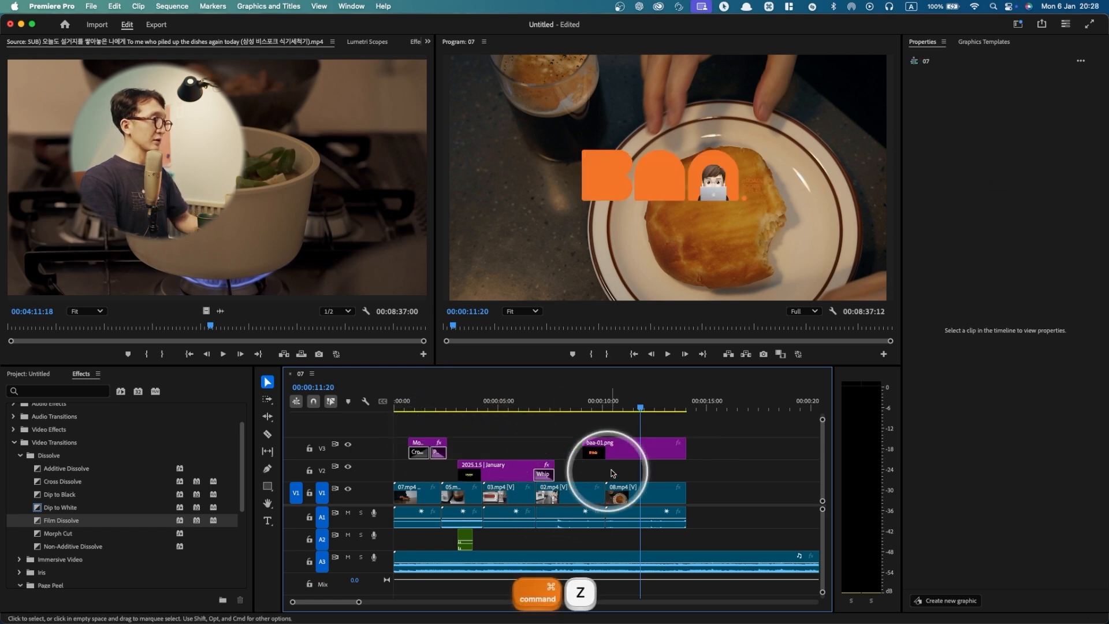
Step: Delete the baa-01.png clip from V3
left_click(614, 445)
key("BackSpace")
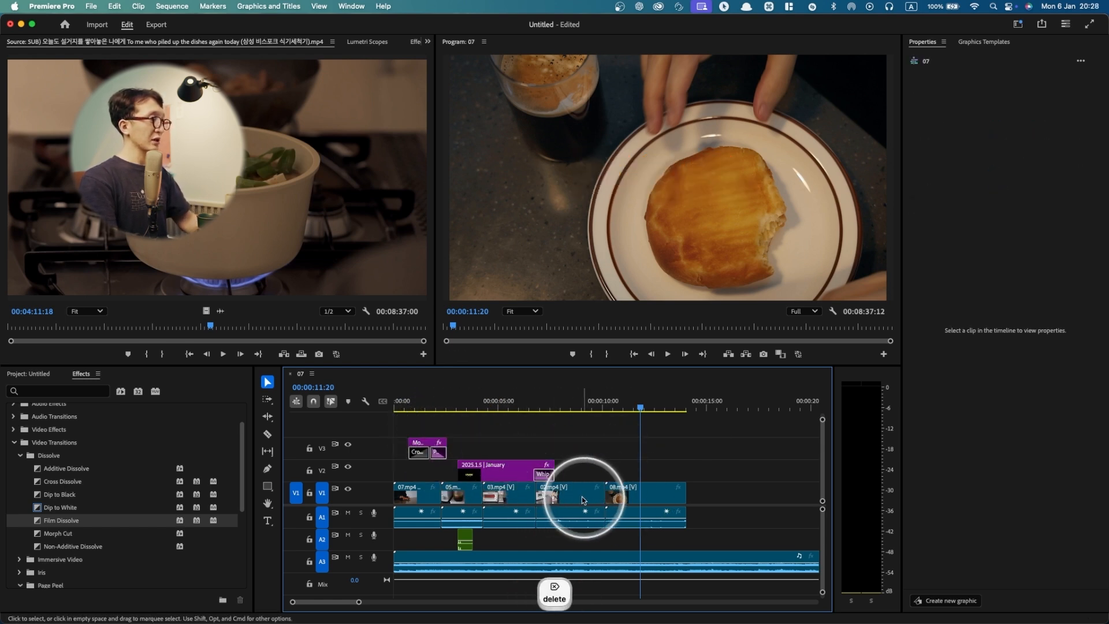
Step: Try the Film Dissolve transition at the start of 05.mp4 on V1, play it back and undo it
left_click_drag(704, 515, 421, 503)
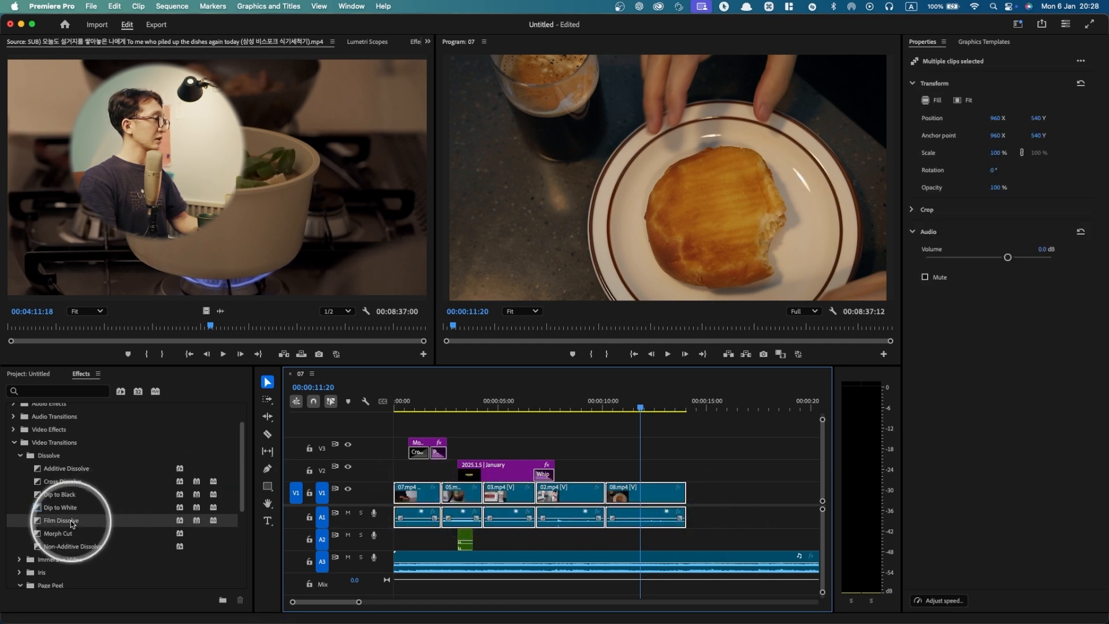
left_click_drag(73, 523, 386, 495)
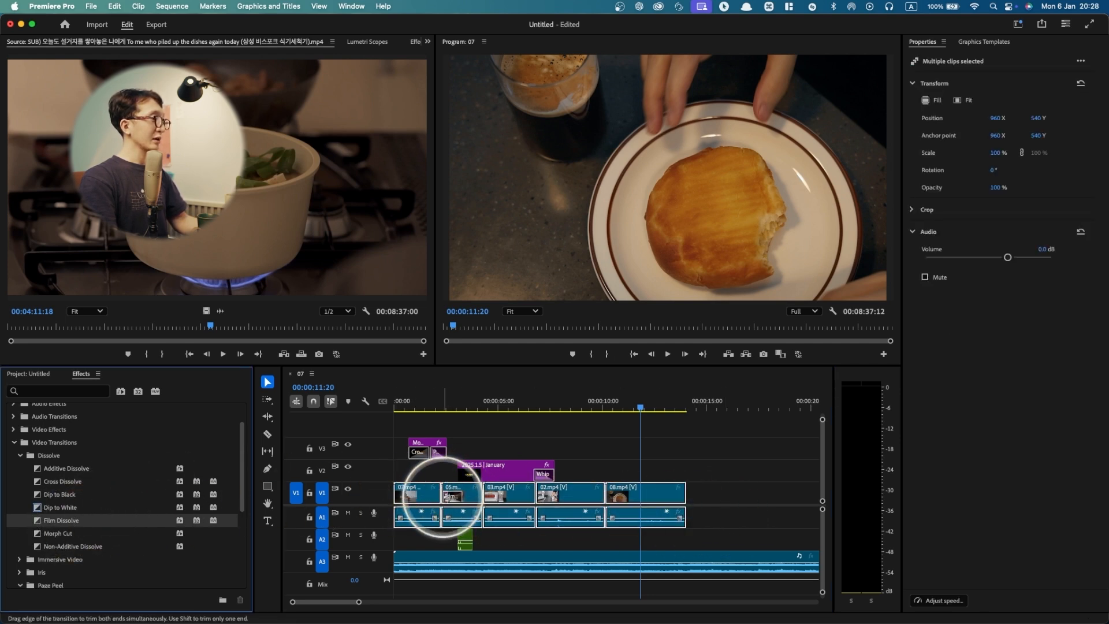
left_click(439, 406)
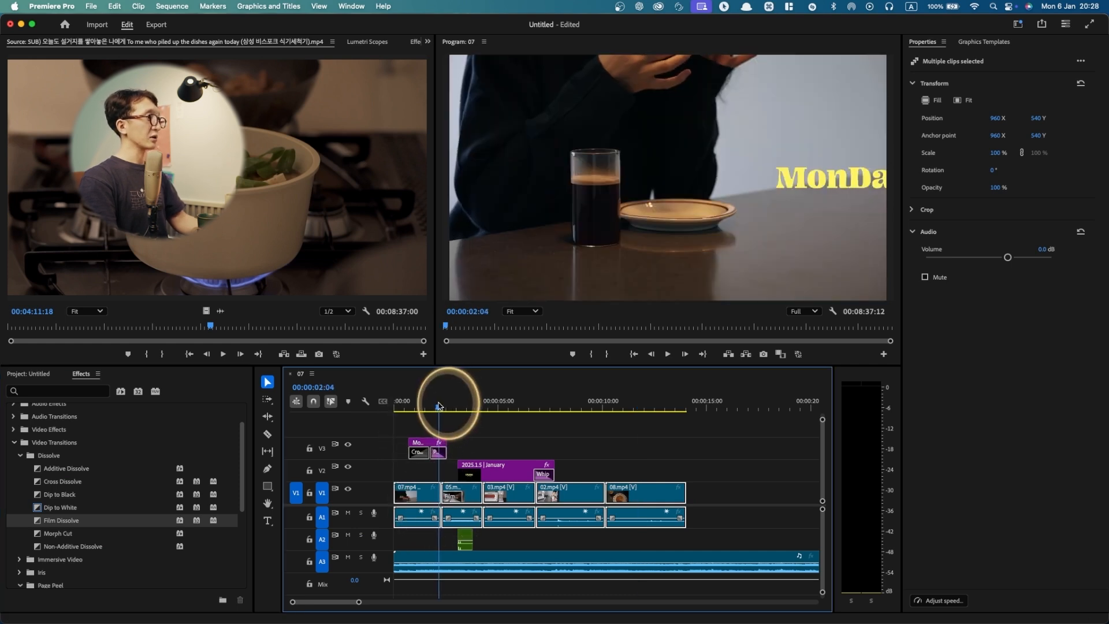
key("space")
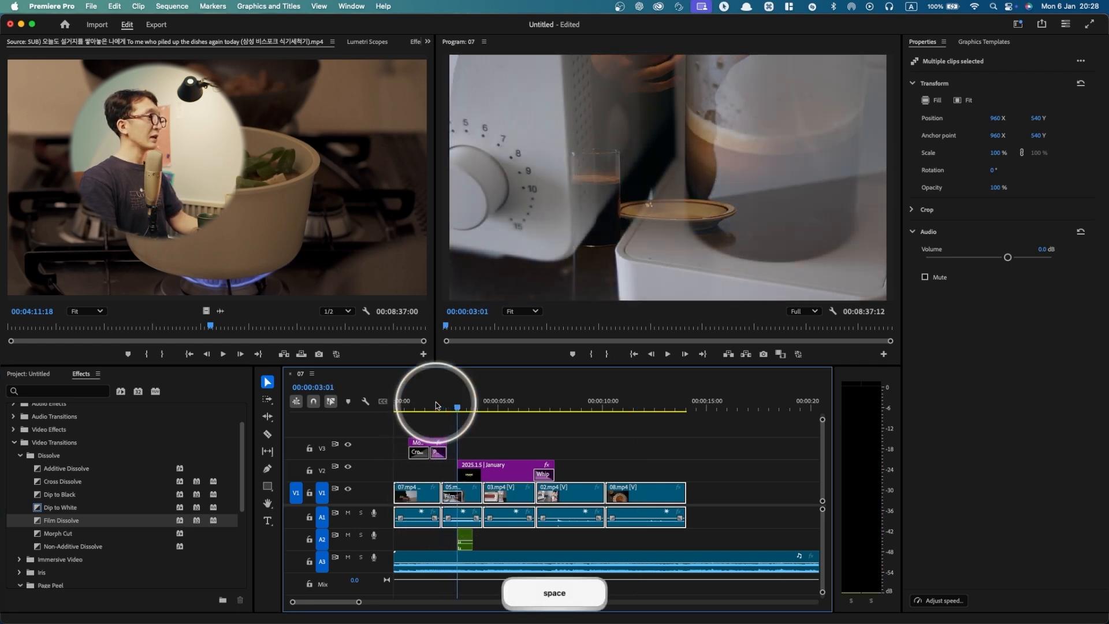
key("super+z")
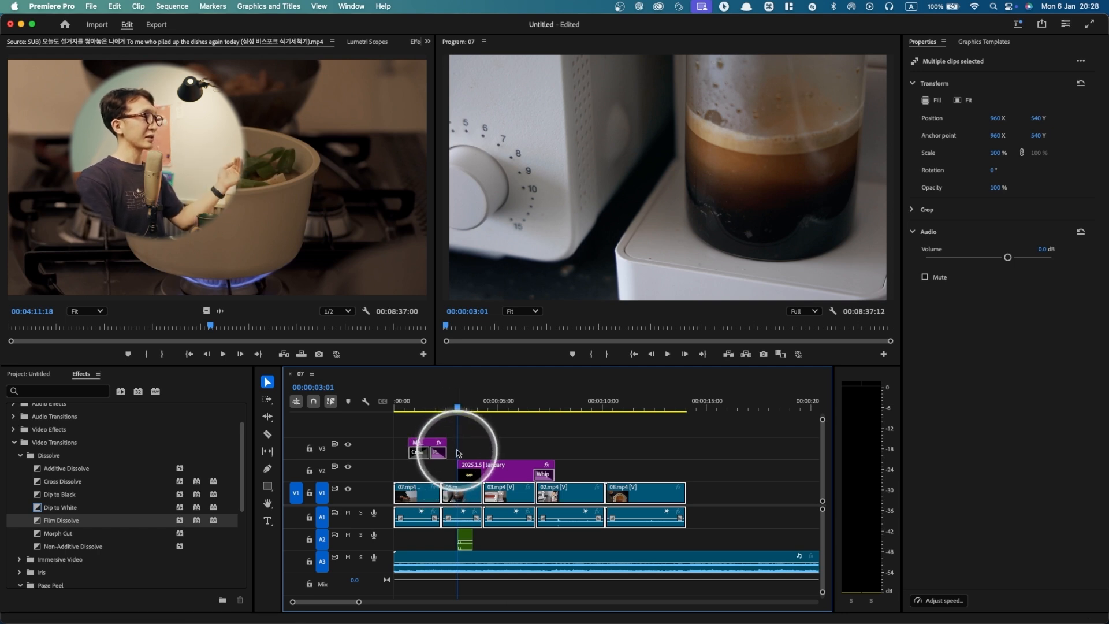
Step: Try the default Dip to White transition at the cut between 03.mp4 and 02.mp4 on V1, play it back and undo it
scroll(448, 471, "up", 4)
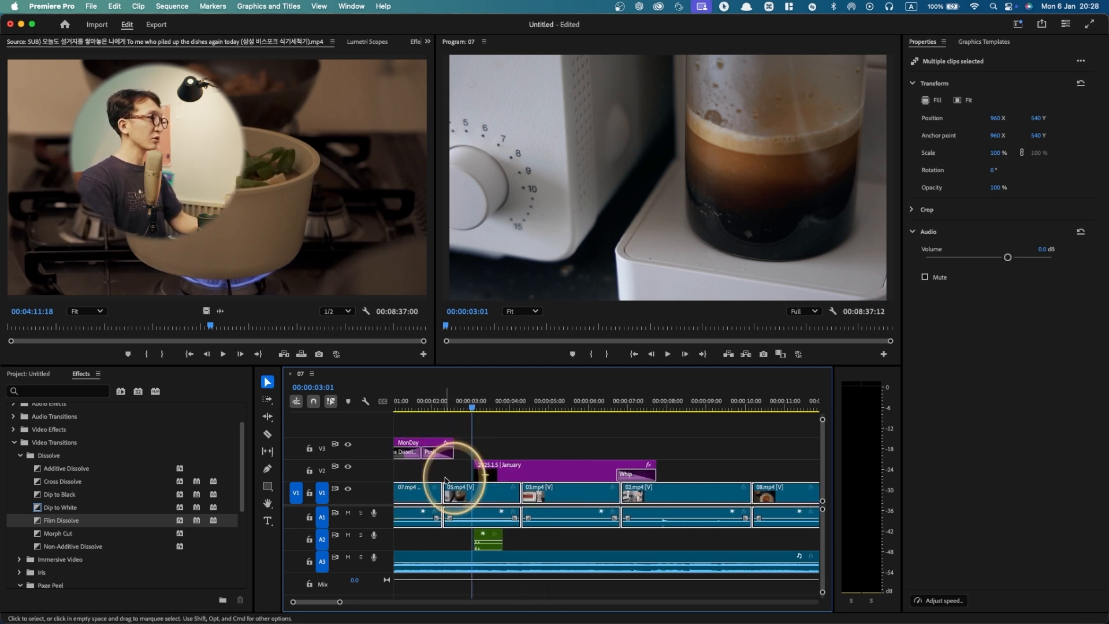
left_click(445, 477)
scroll(505, 495, "up", 3)
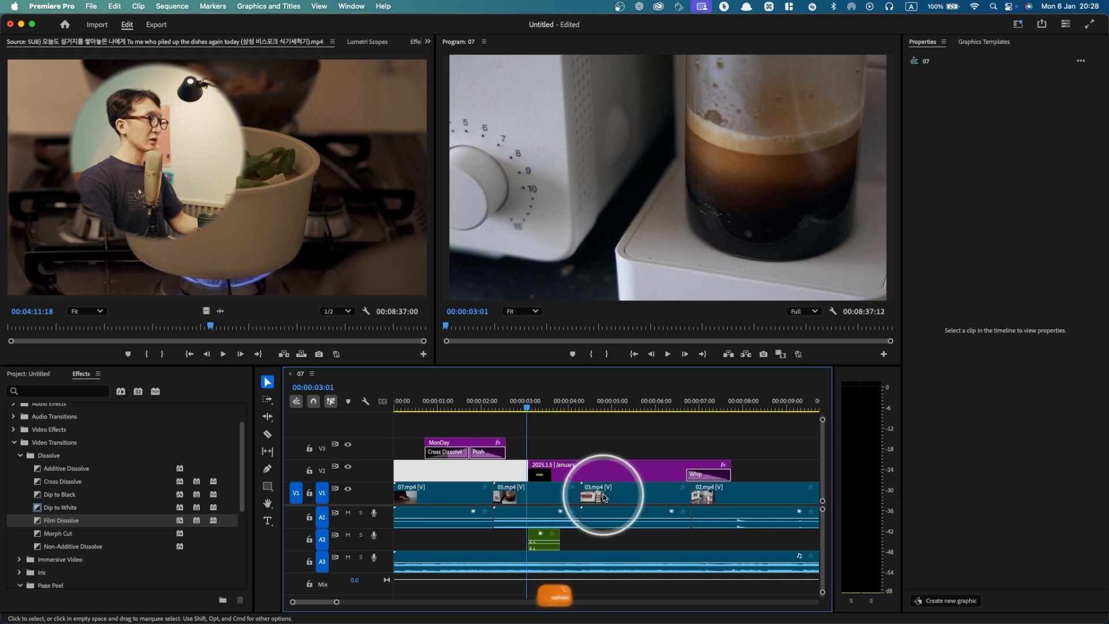
scroll(604, 496, "down", 1)
left_click(673, 491)
left_click(650, 399)
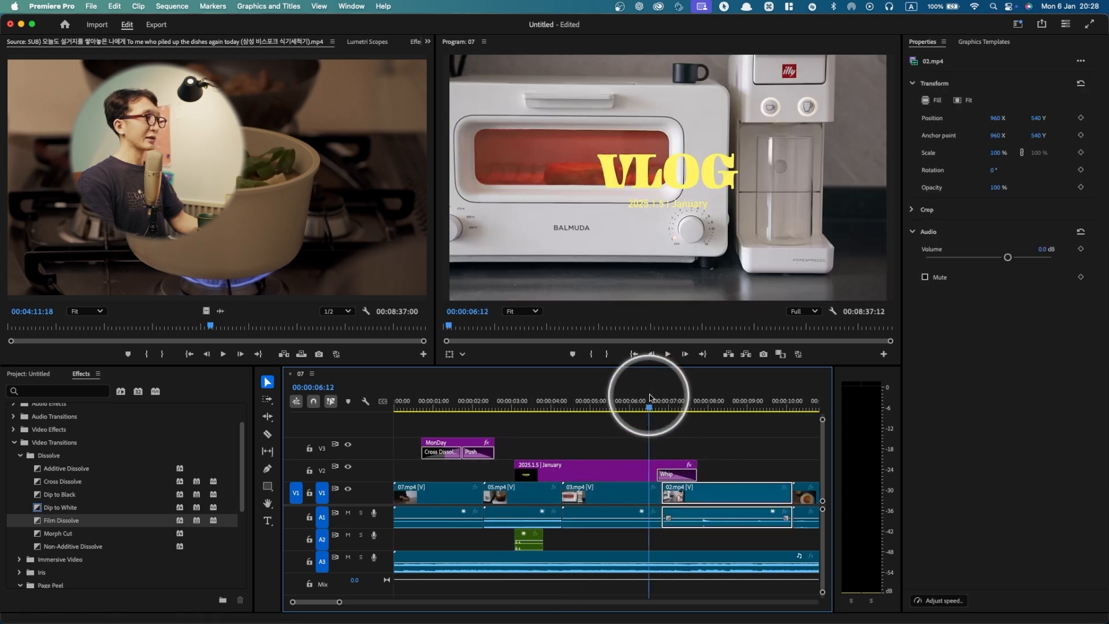
left_click(662, 401)
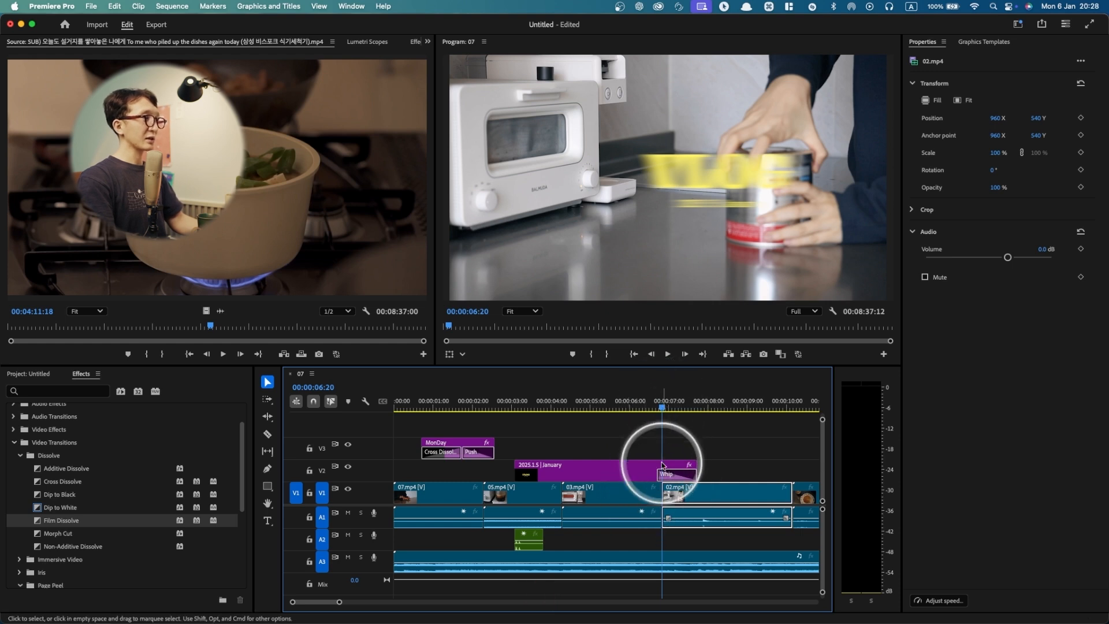
mouse_move(664, 410)
left_mouse_down()
mouse_move(654, 405)
mouse_move(662, 408)
left_mouse_up()
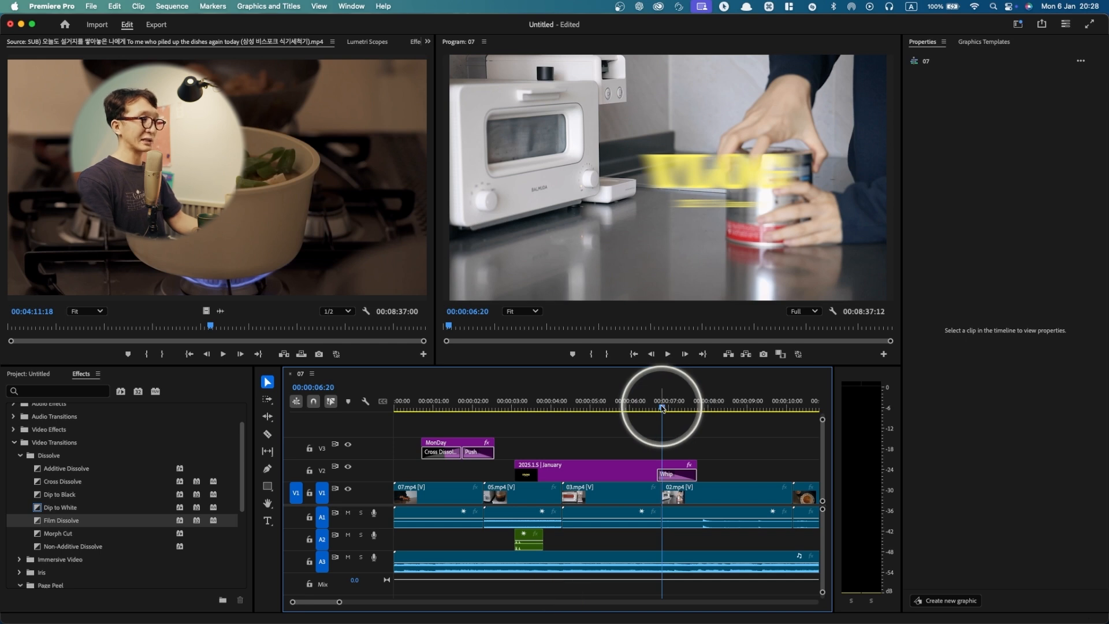
key("super+d")
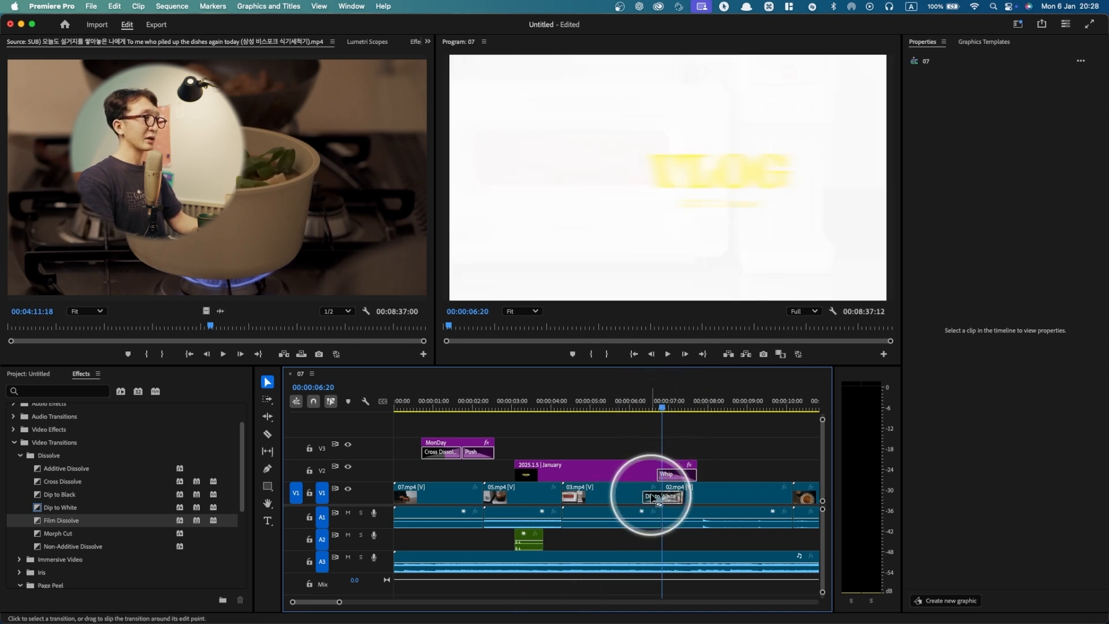
left_click(645, 406)
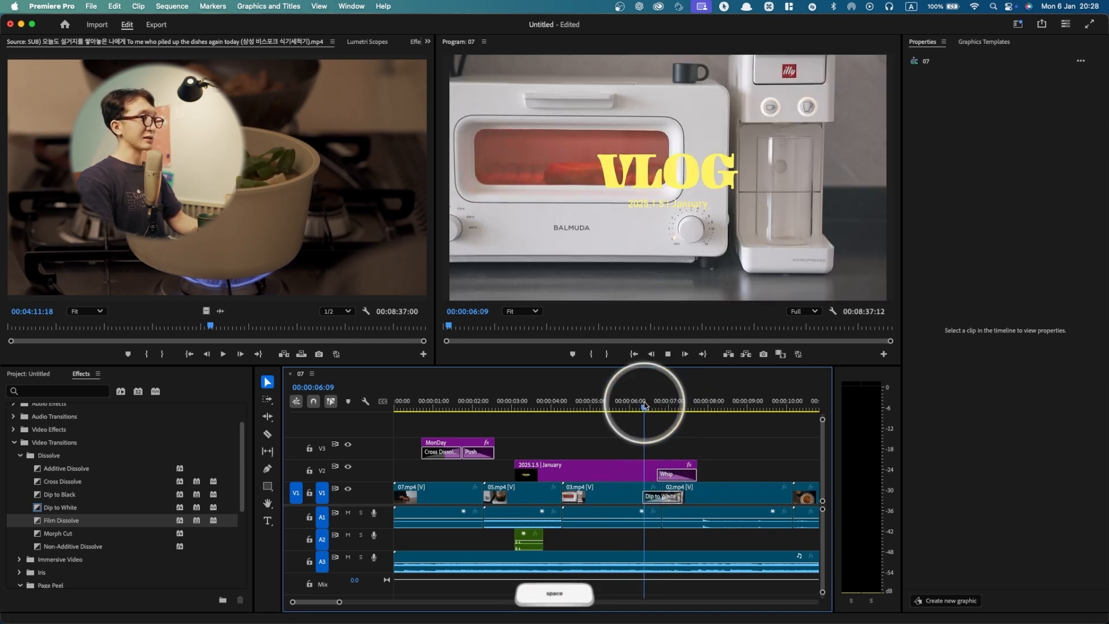
key("space")
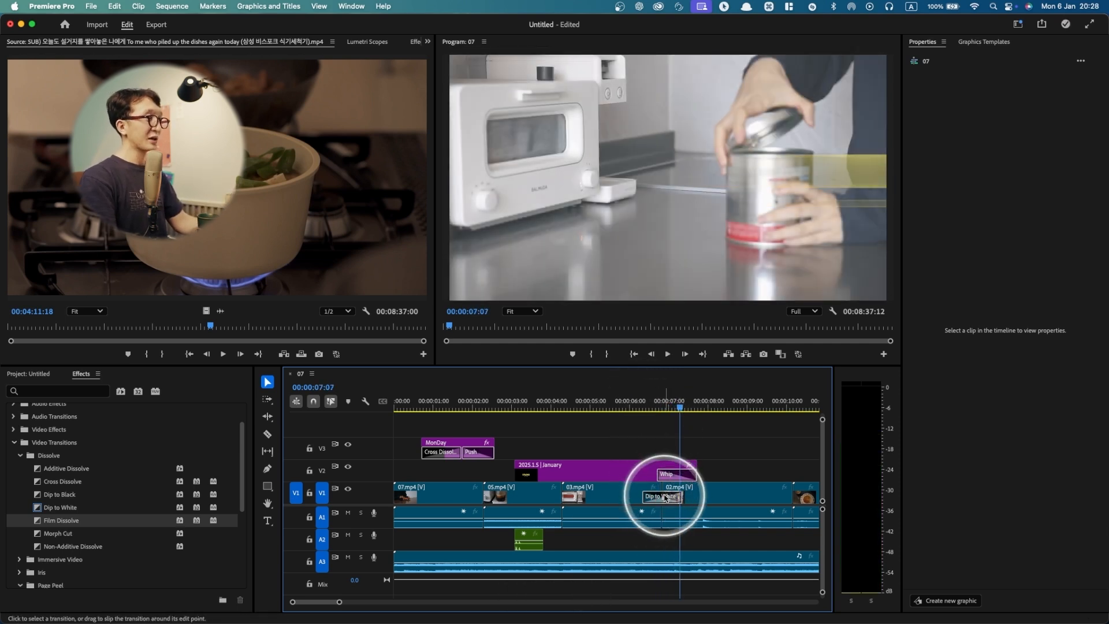
key("super+z")
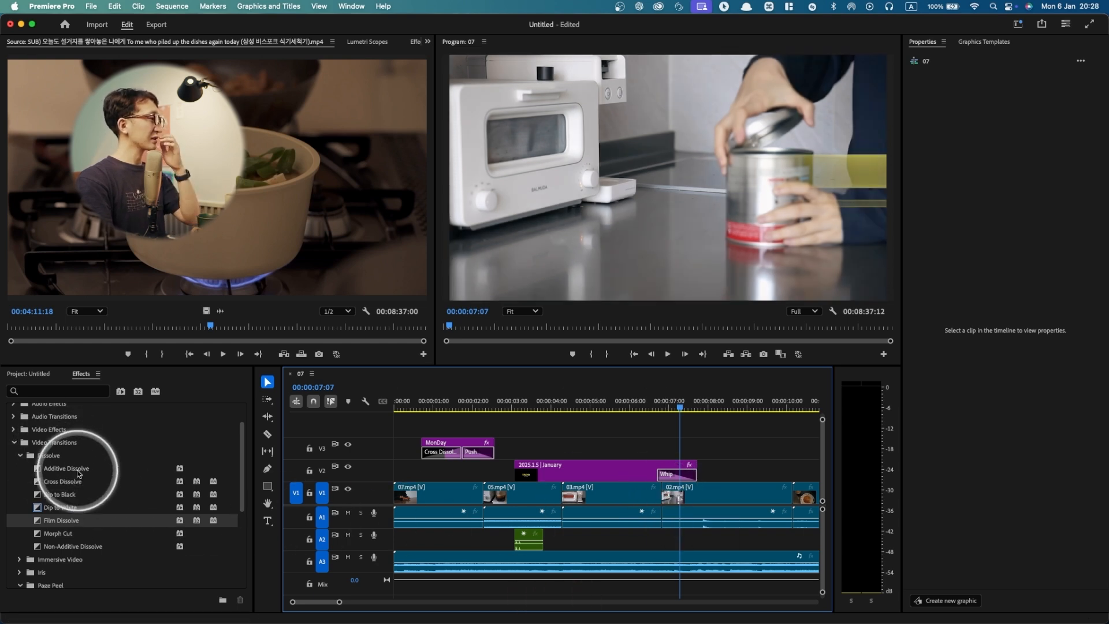
Step: Set the Push transition from the Slide group as the default transition
scroll(79, 473, "down", 2)
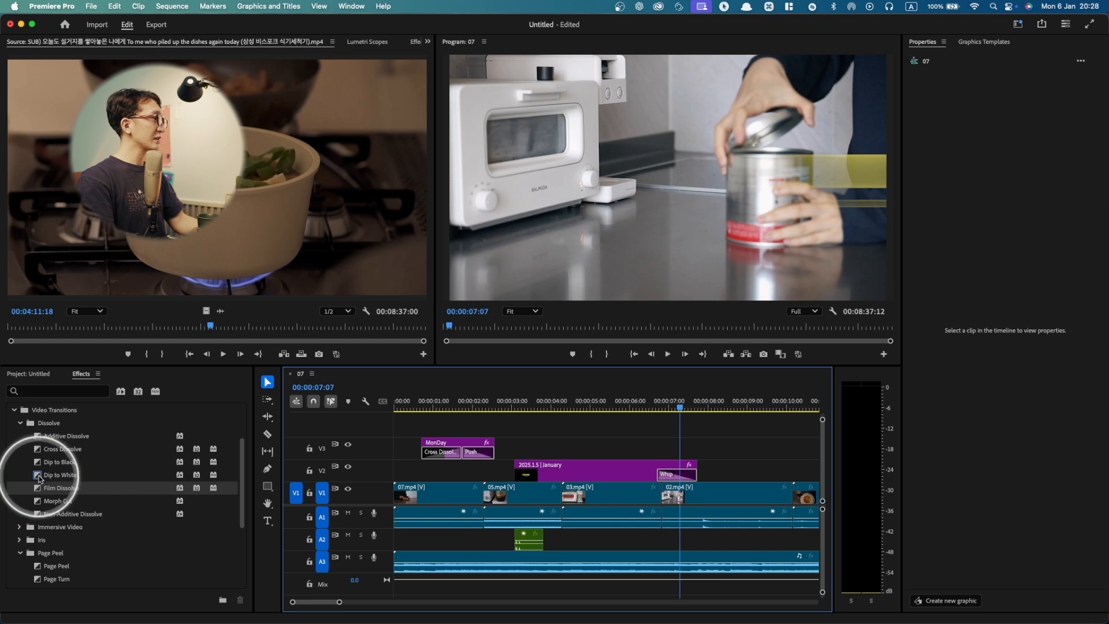
key("alt")
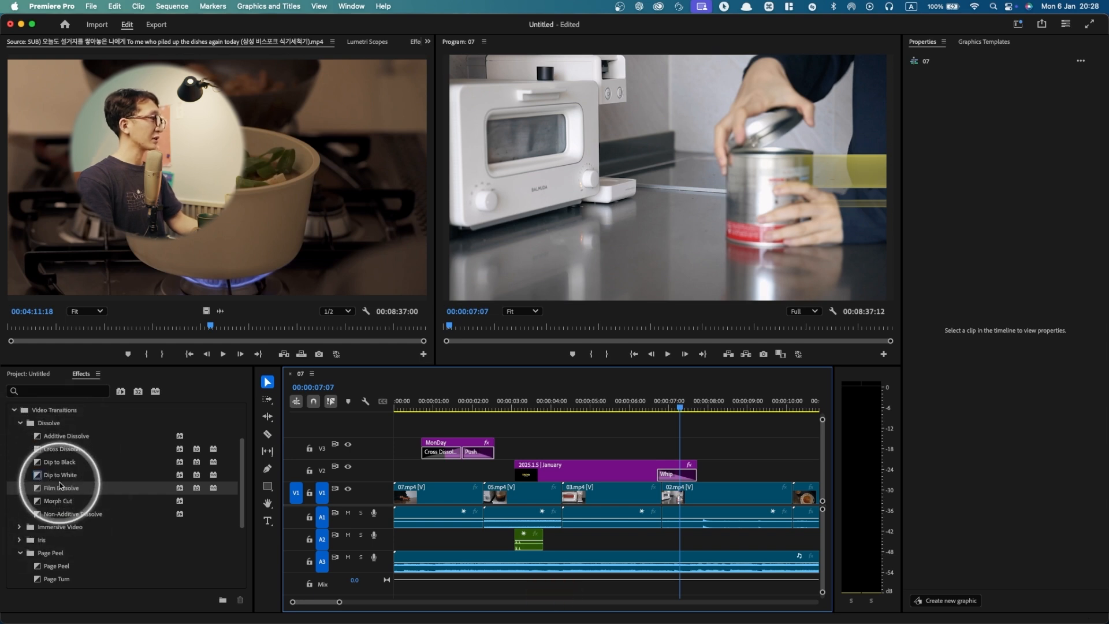
scroll(60, 485, "down", 6)
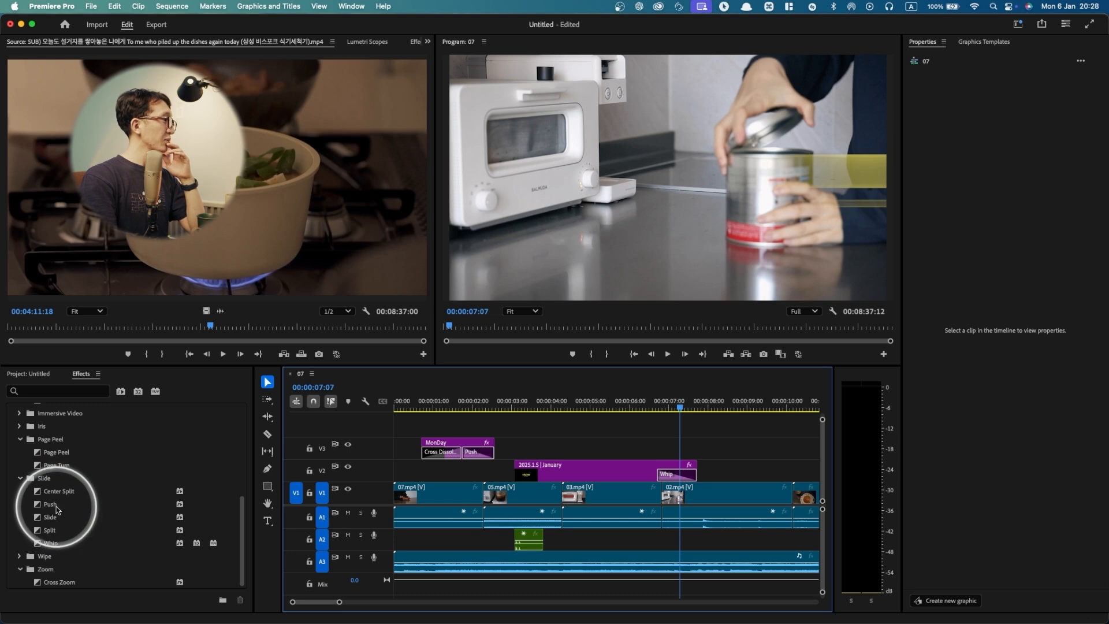
left_click(57, 509)
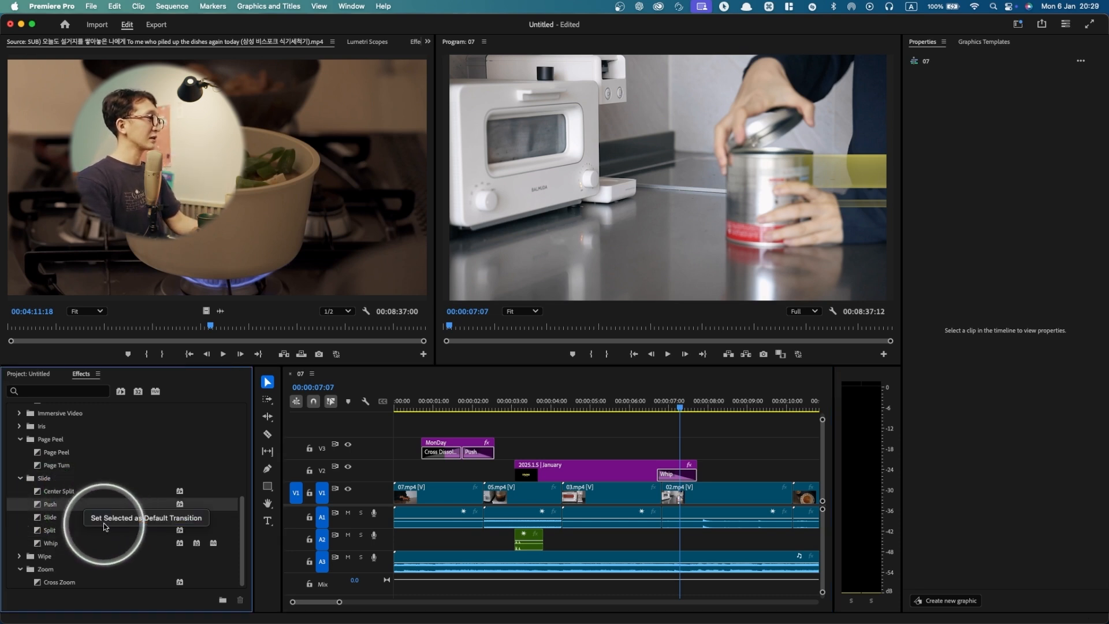
left_click(109, 518)
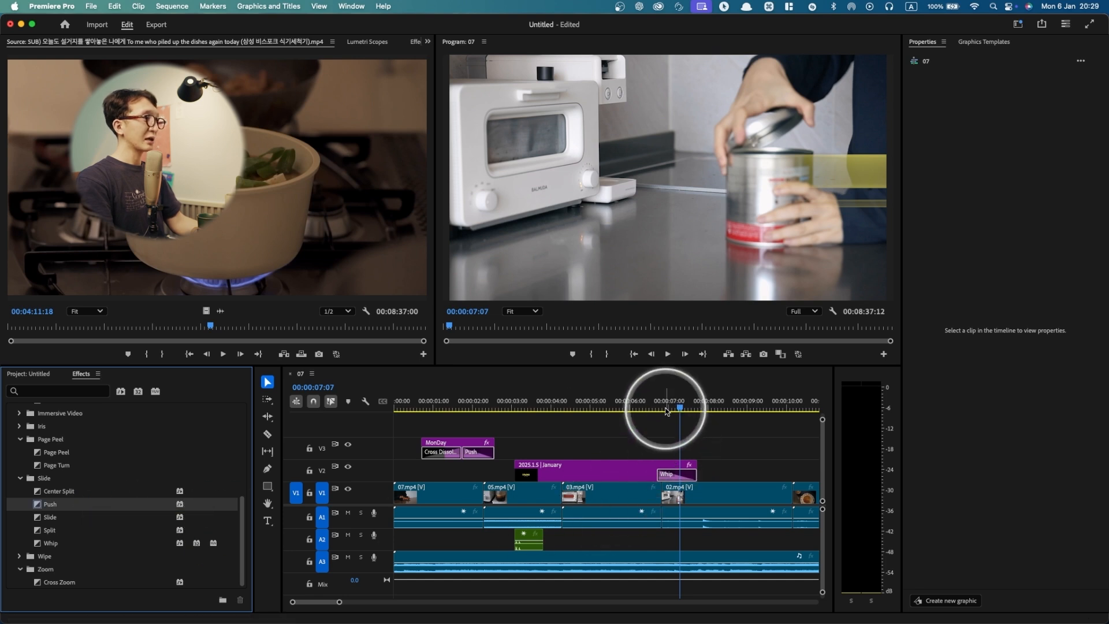
Step: Apply the default Push transition at the cut between 03.mp4 and 02.mp4 on V1 and play it back
left_click_drag(664, 408, 660, 408)
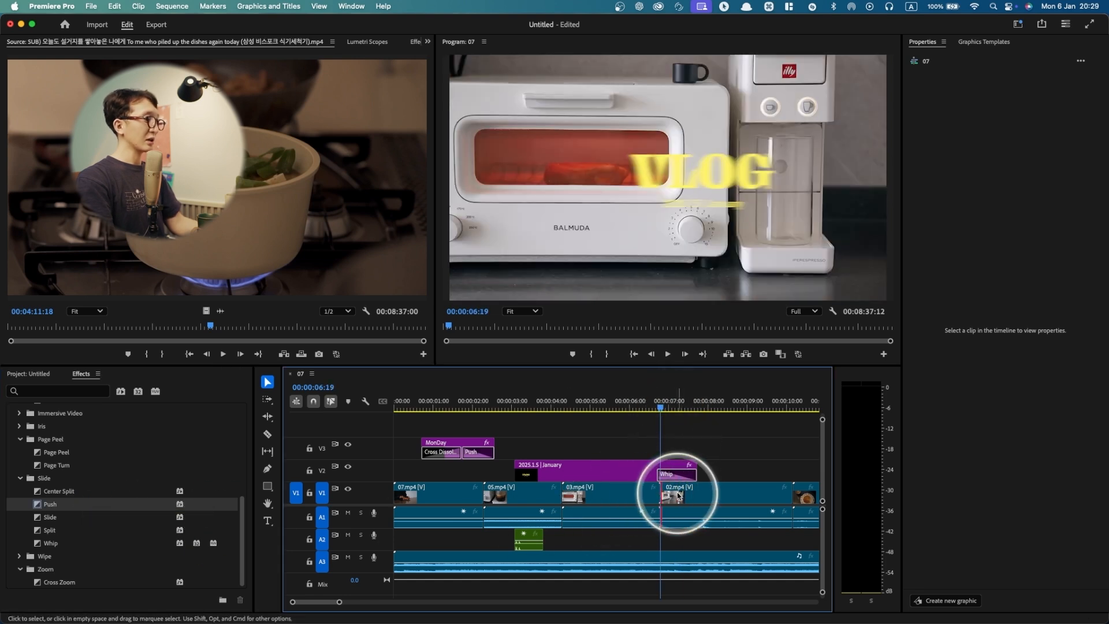
key("super+d")
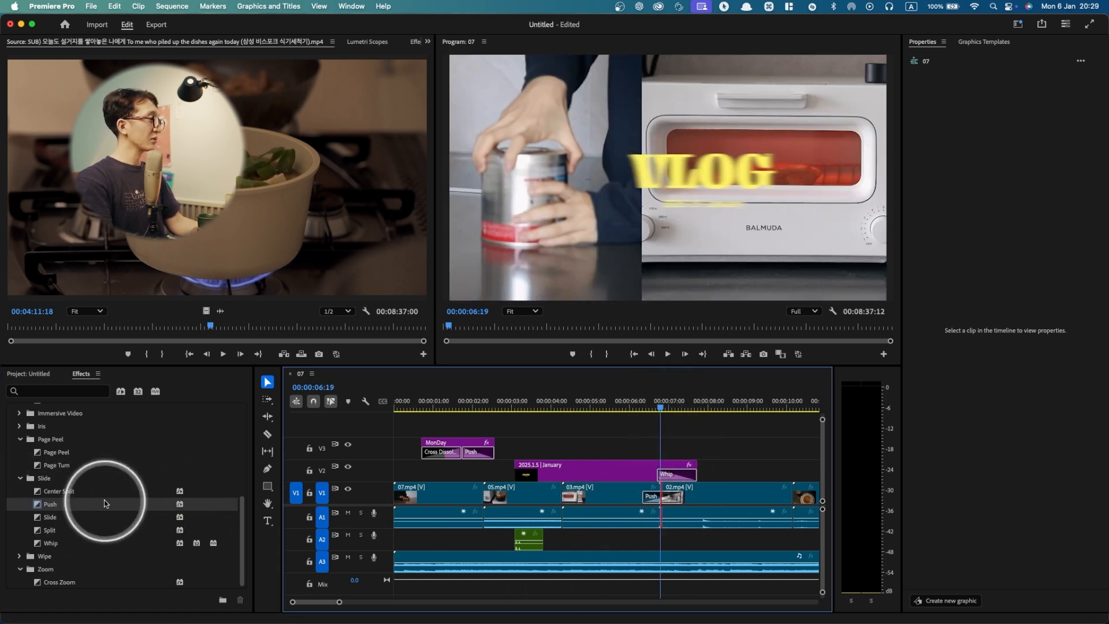
left_click(634, 403)
key("space")
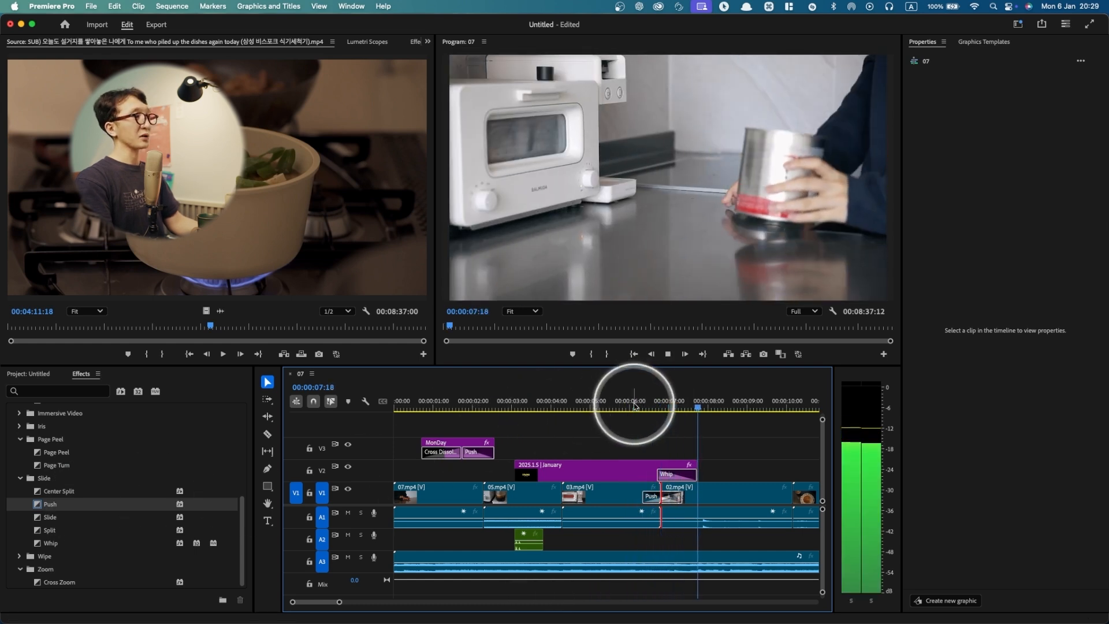
key("space")
Step: Apply the default Push transition to all V1 video clips at once and preview it from just before 08.mp4
key("minus")
key("minus")
key("minus")
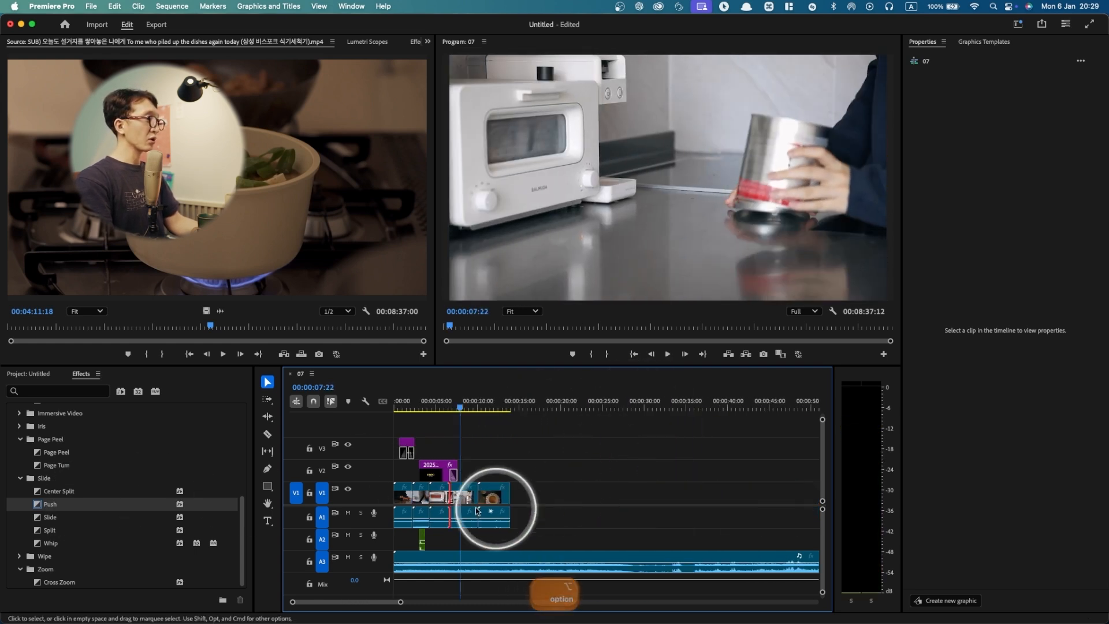
key("equal")
key("equal")
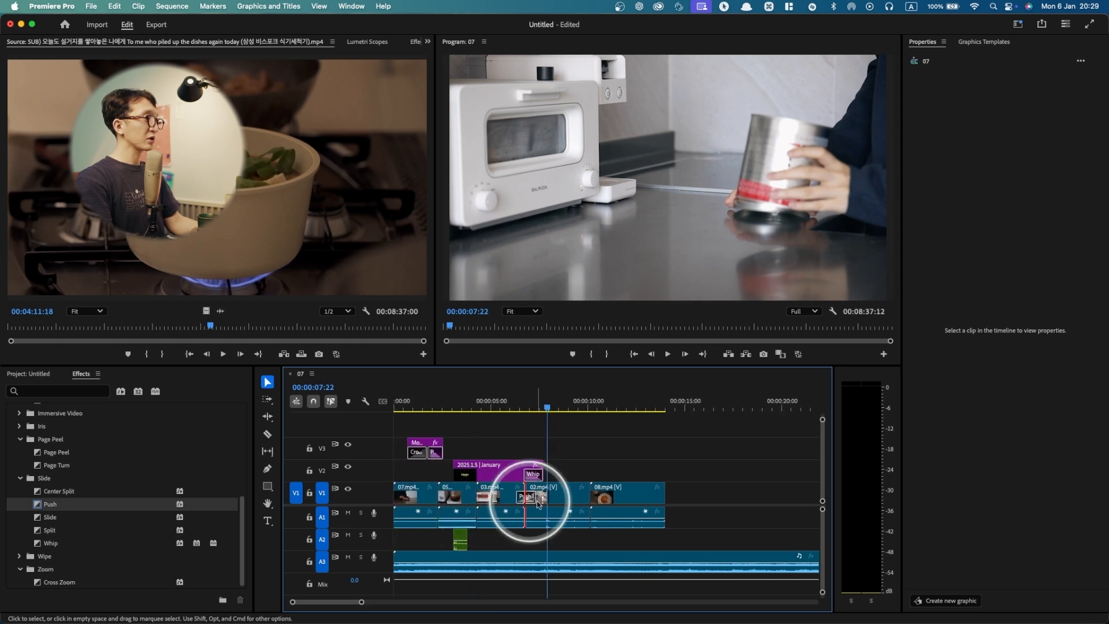
left_click_drag(680, 518, 427, 497)
key("shift+d")
key("space")
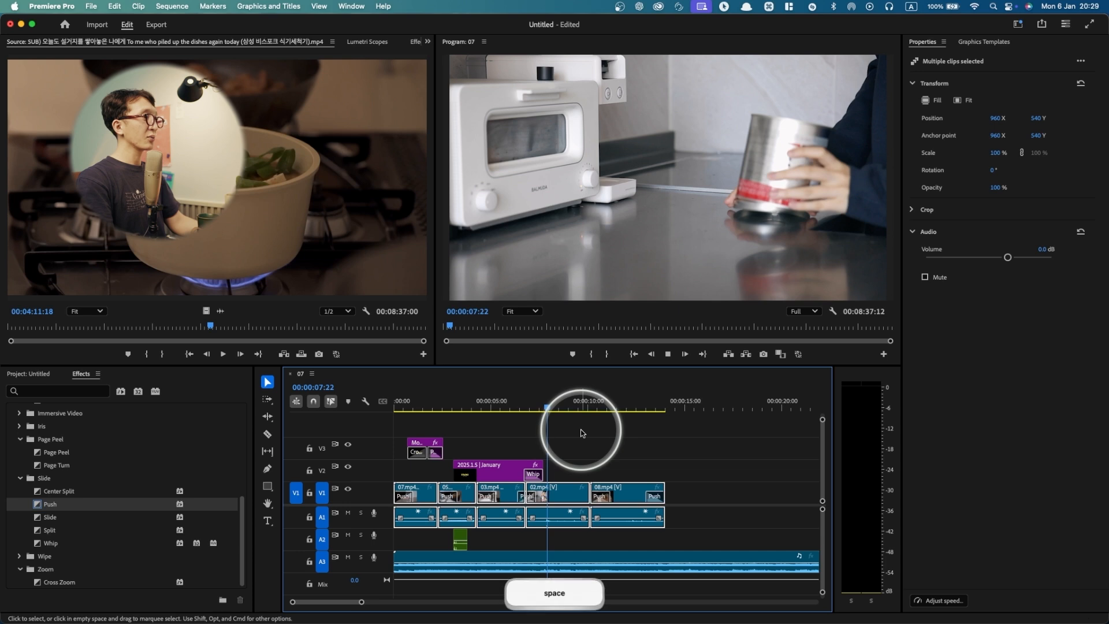
left_click(589, 408)
key("space")
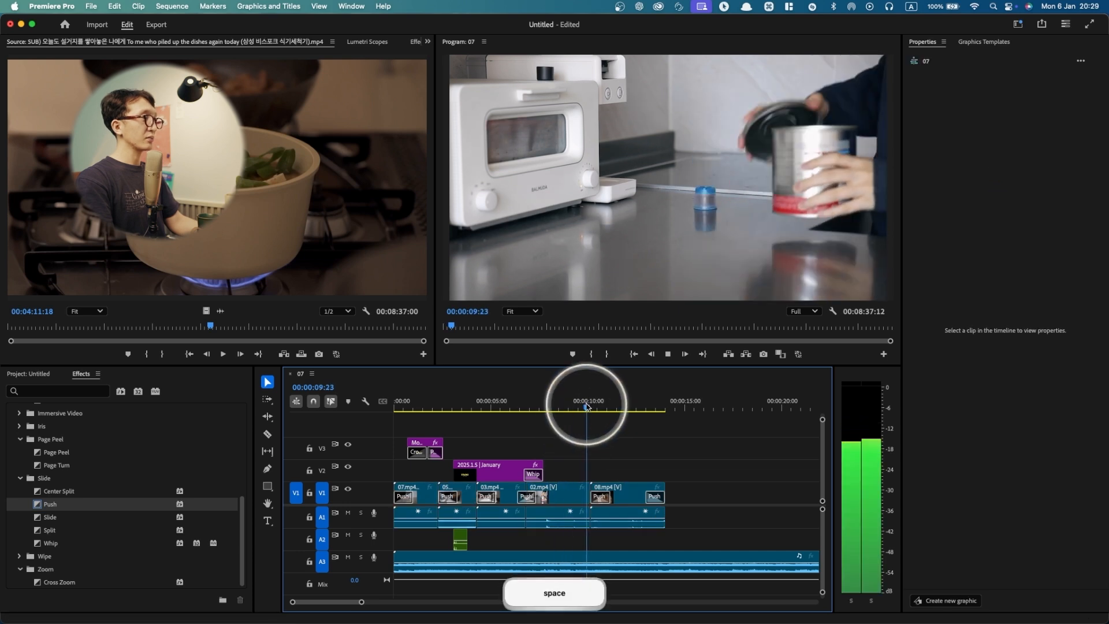
Step: Play back the Push transitions at the end of 08.mp4 and at the cut leading into 03.mp4
left_click(648, 409)
key("space")
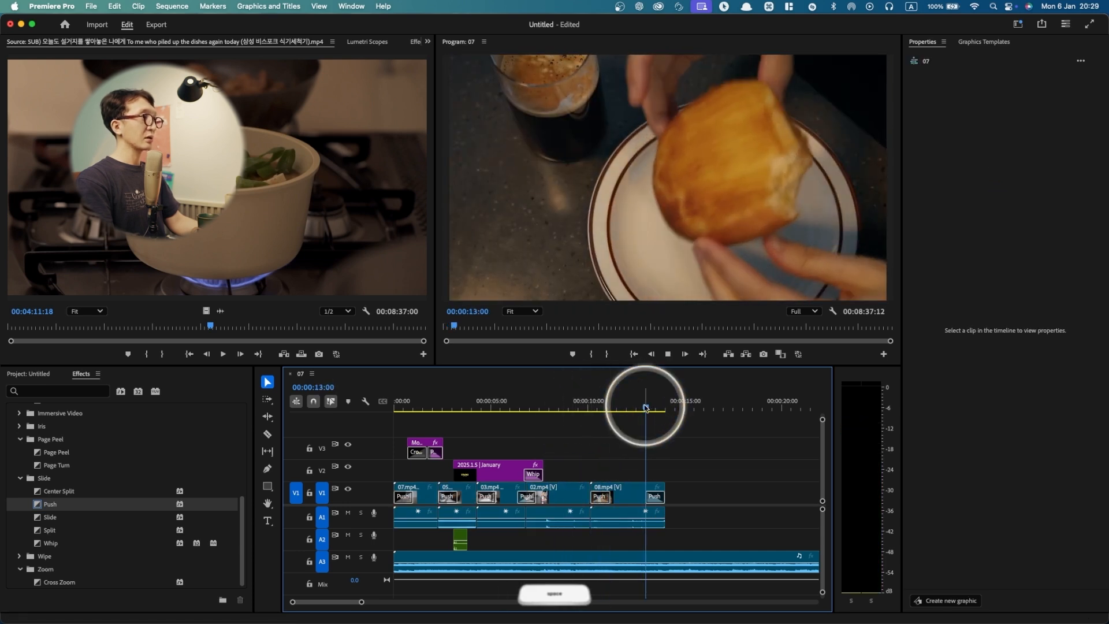
key("space")
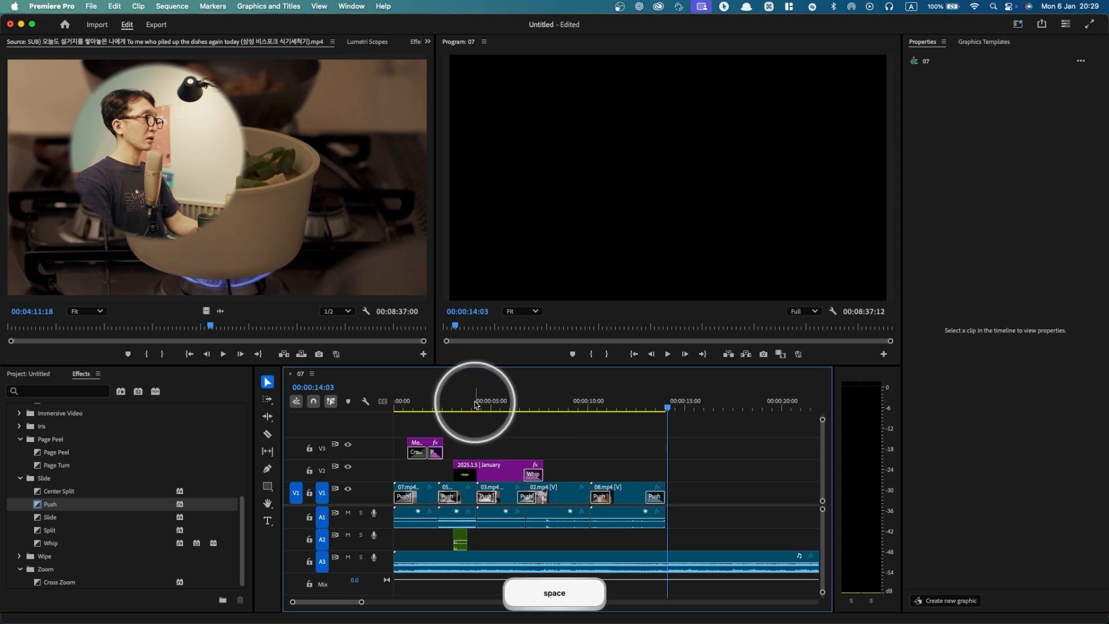
left_click(476, 405)
key("space")
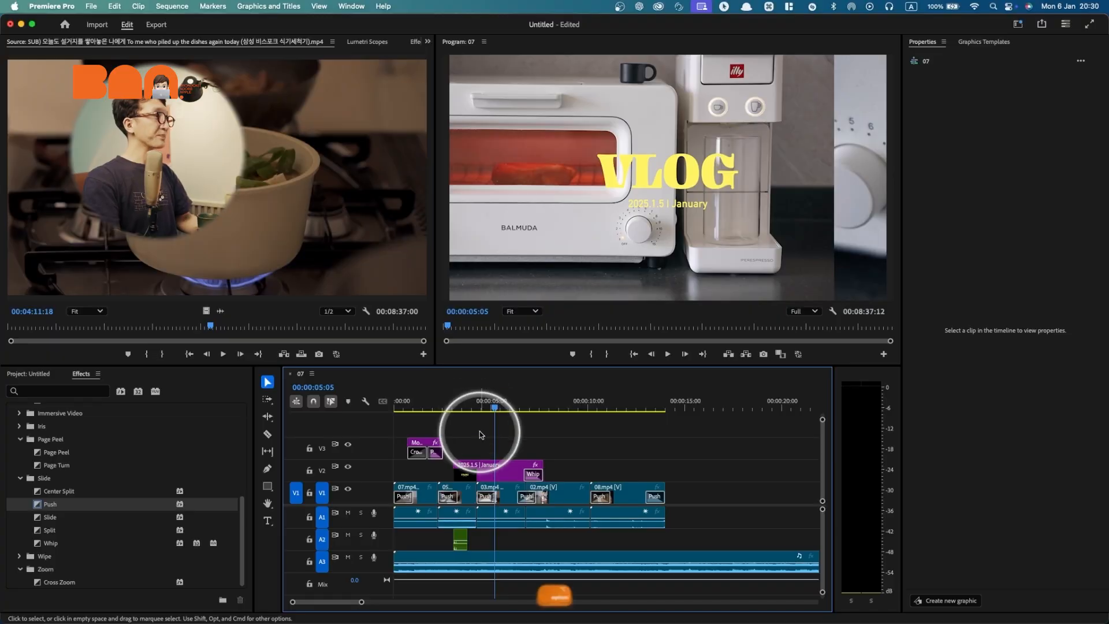
Step: Switch to the Arc browser and look through the uploaded videos of the 편집하는여자 YouTube channel
key("super+Tab")
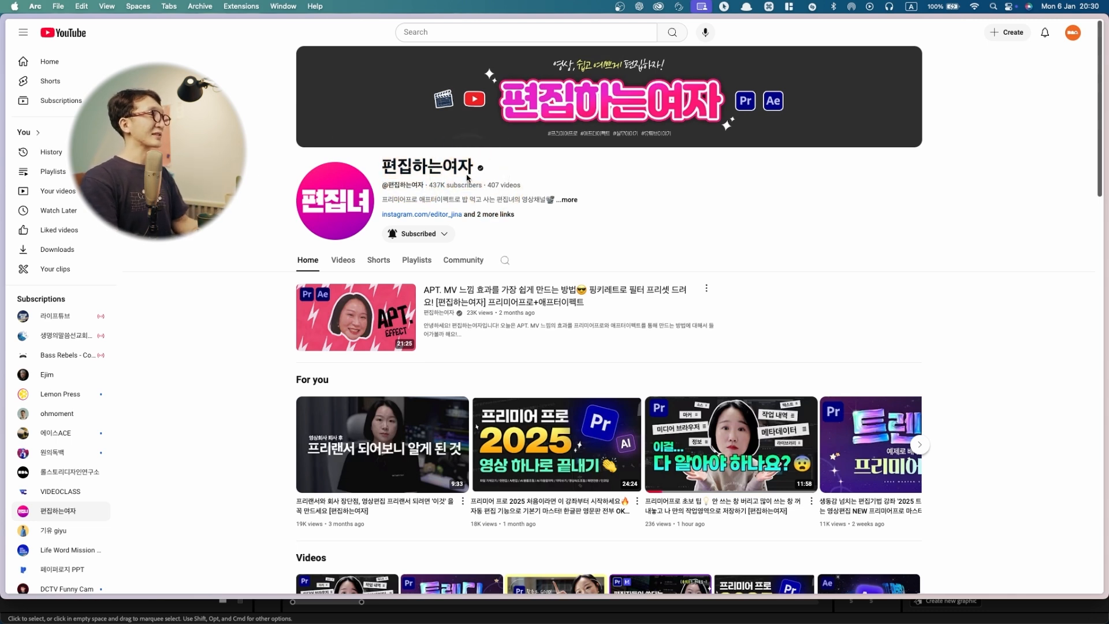
left_click(353, 261)
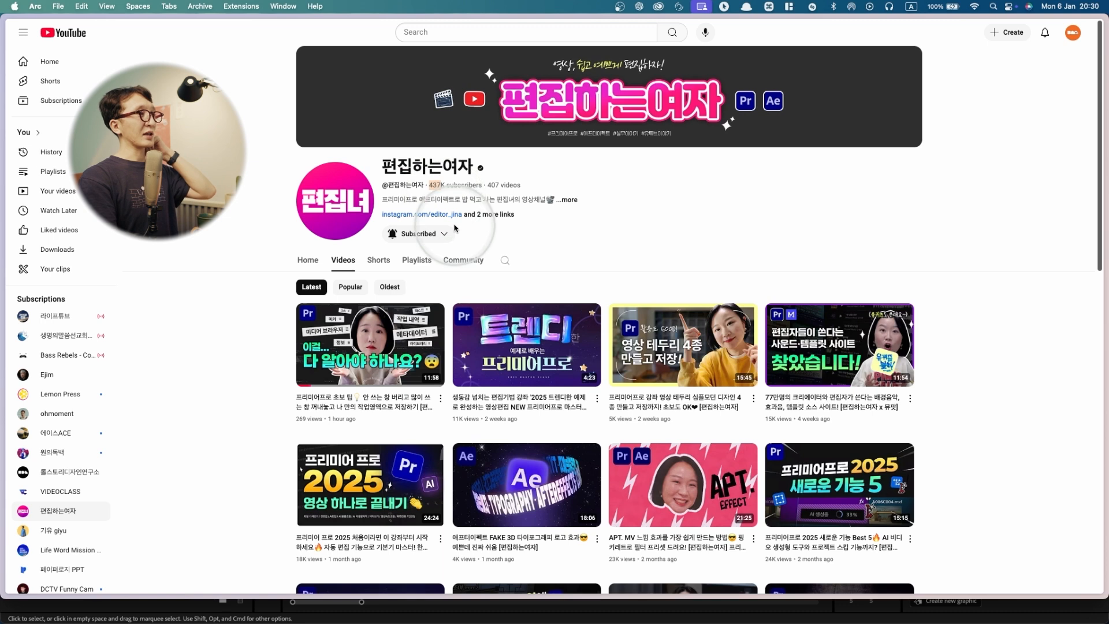
scroll(498, 318, "down", 3)
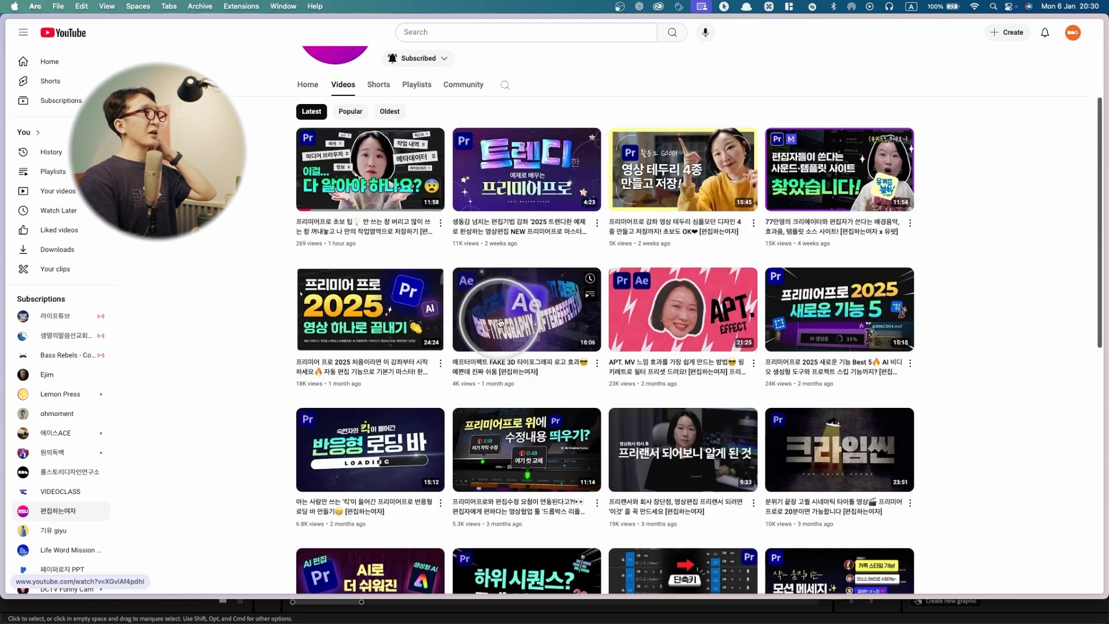
scroll(501, 321, "down", 10)
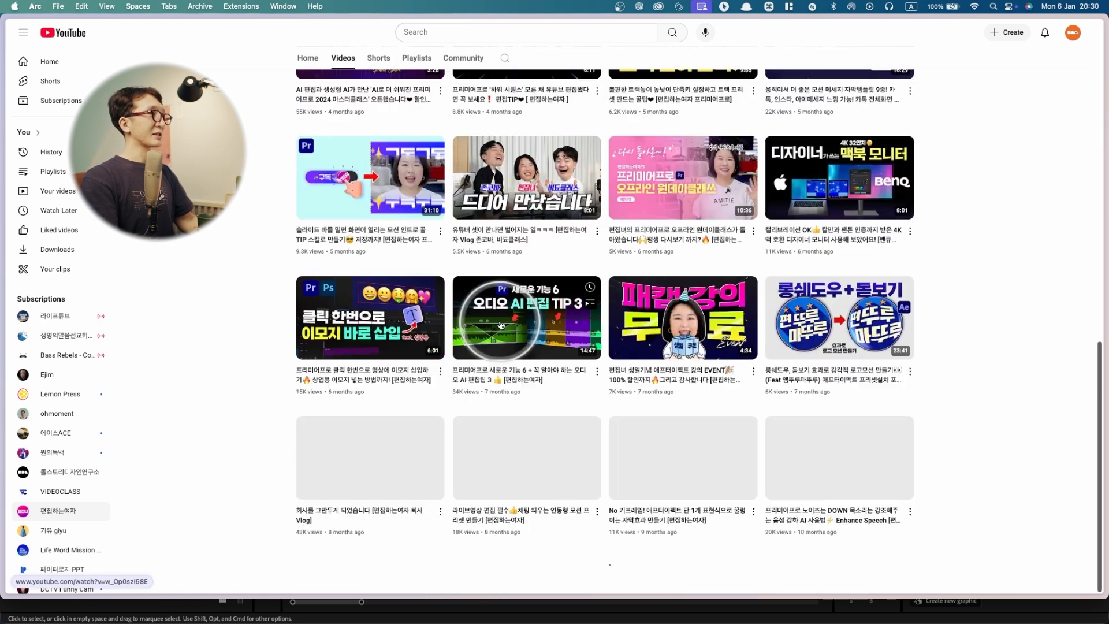
scroll(520, 322, "down", 4)
scroll(531, 322, "up", 19)
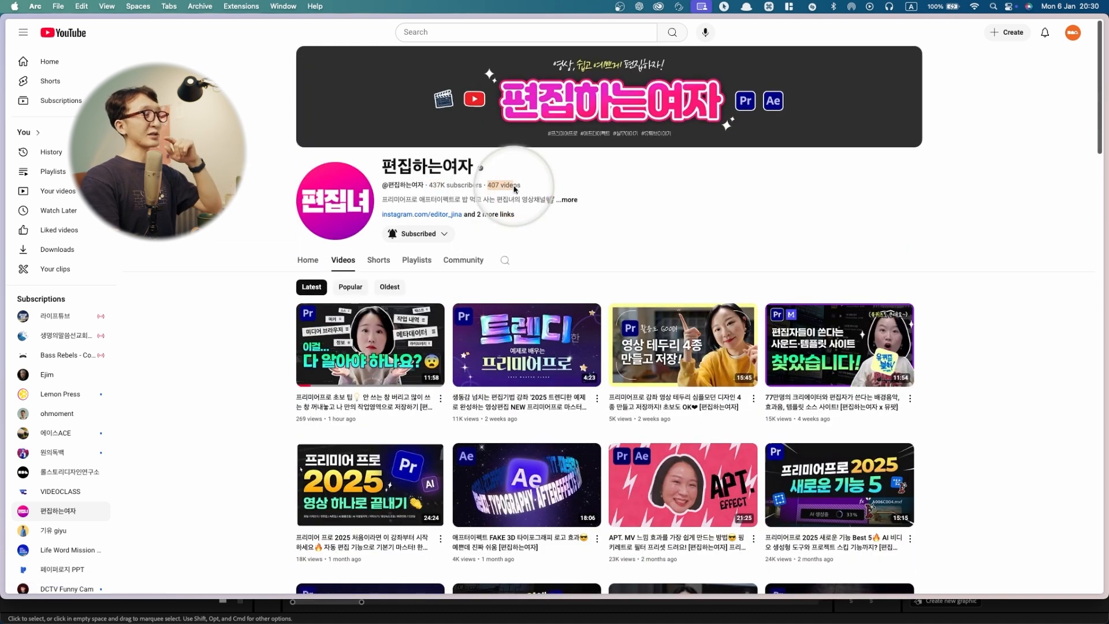
scroll(515, 202, "down", 1)
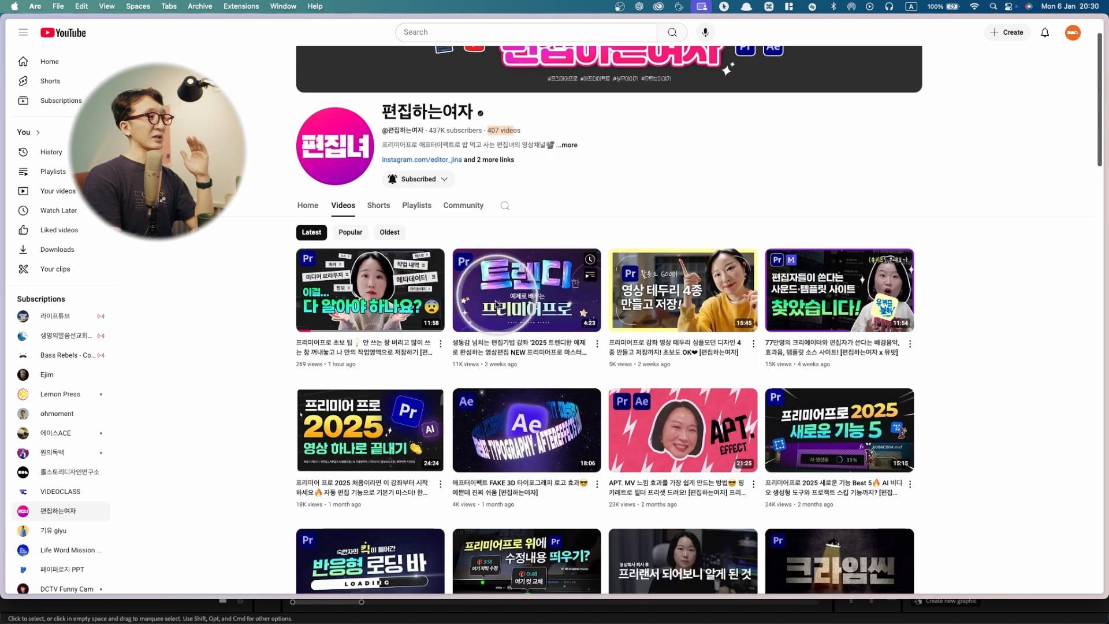
scroll(483, 315, "down", 7)
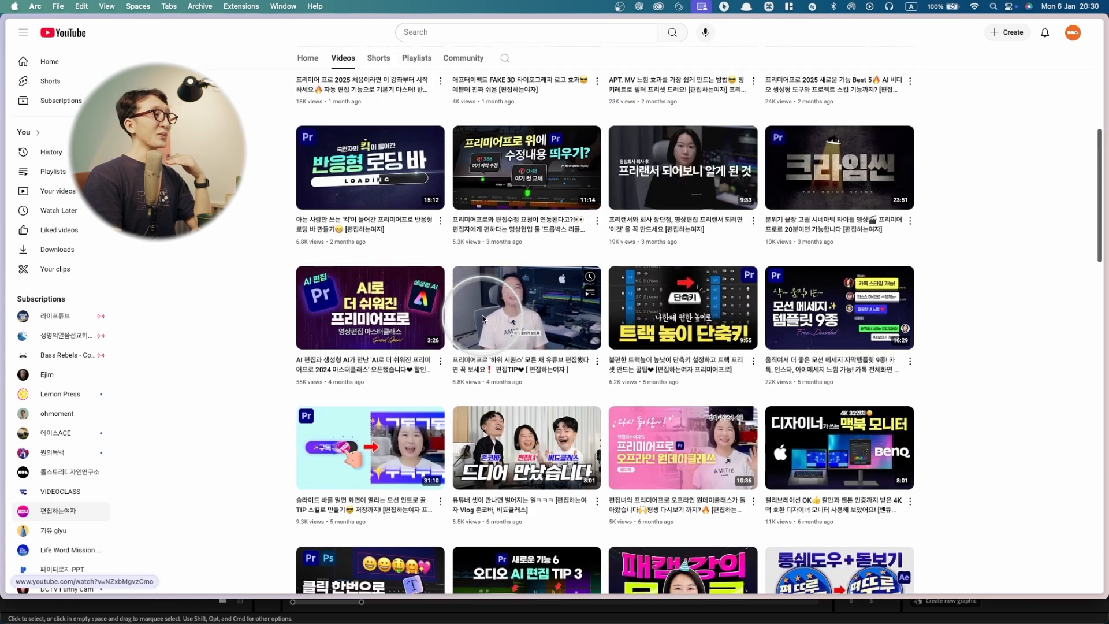
scroll(483, 319, "down", 7)
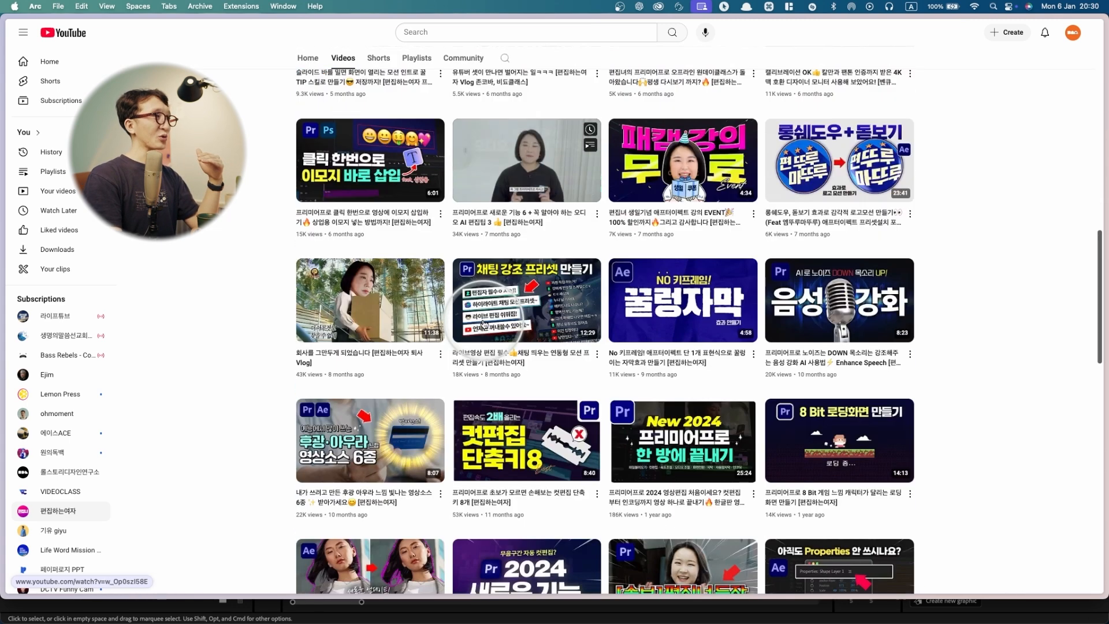
scroll(485, 324, "down", 7)
scroll(486, 323, "down", 7)
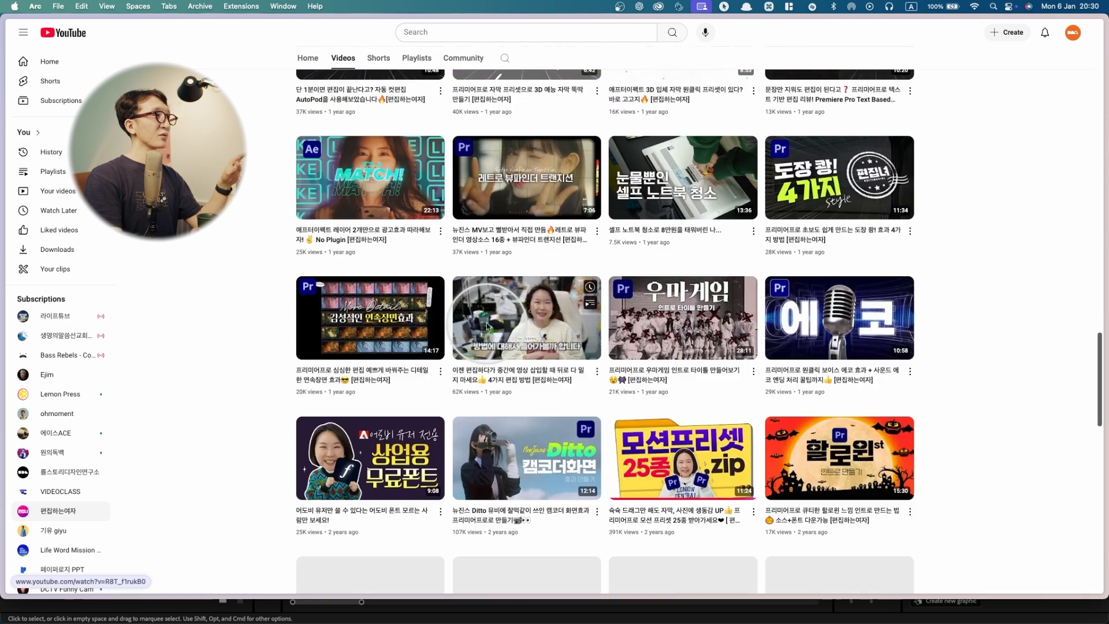
scroll(486, 323, "down", 3)
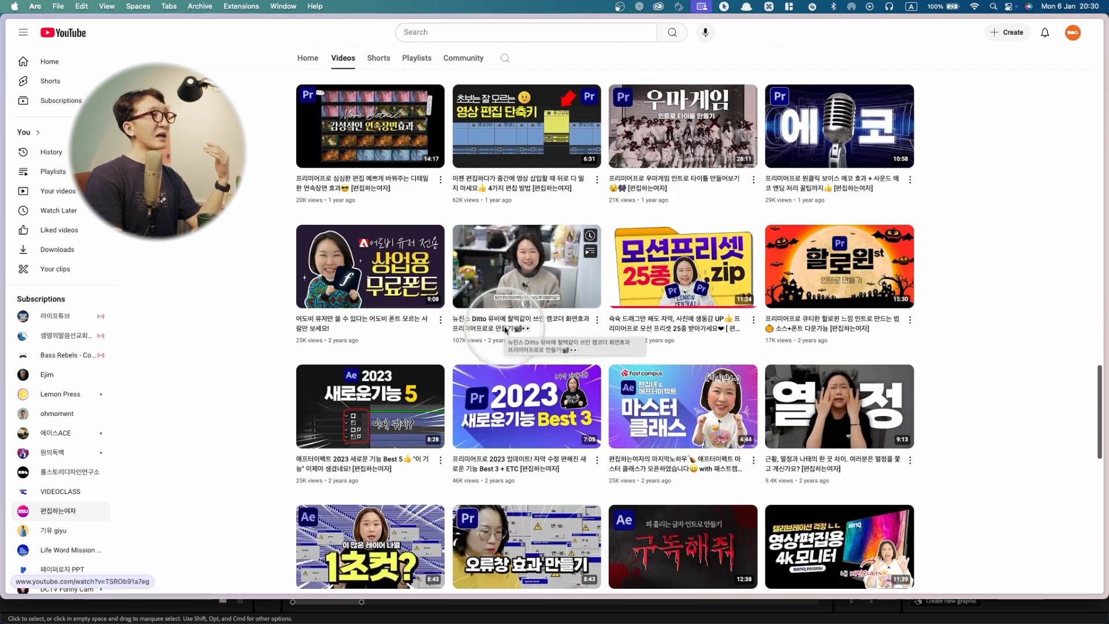
scroll(505, 329, "down", 6)
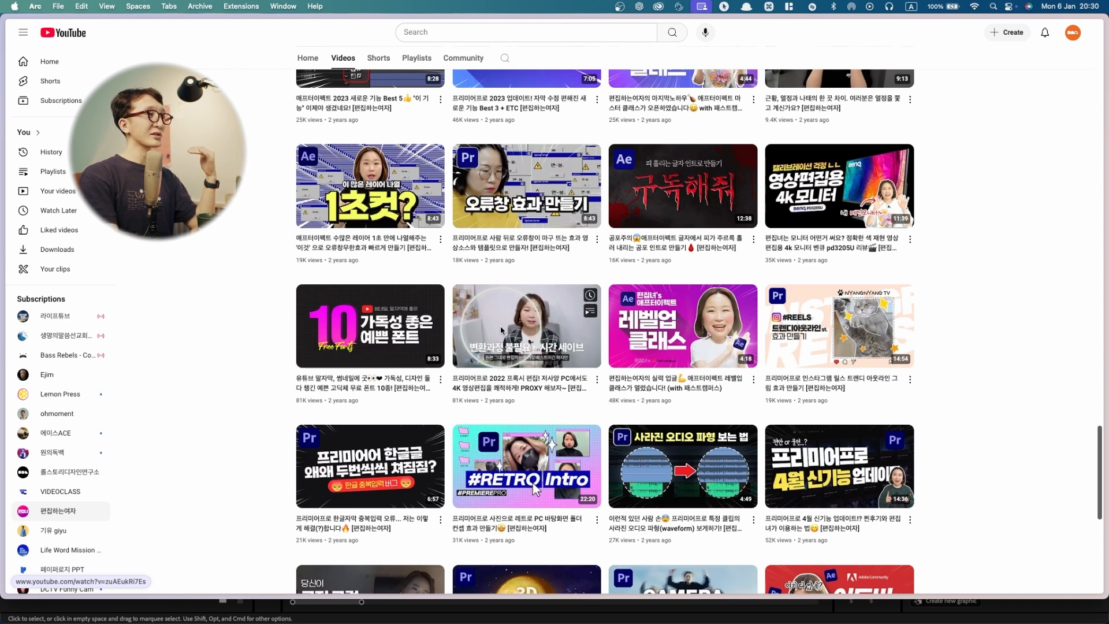
scroll(502, 331, "down", 15)
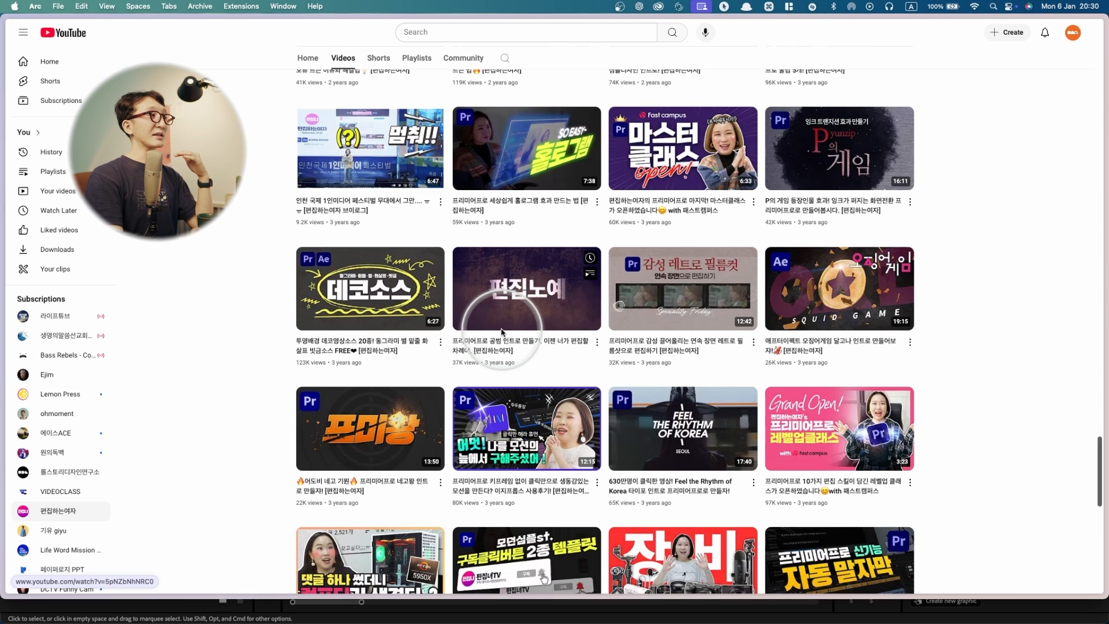
scroll(506, 334, "down", 5)
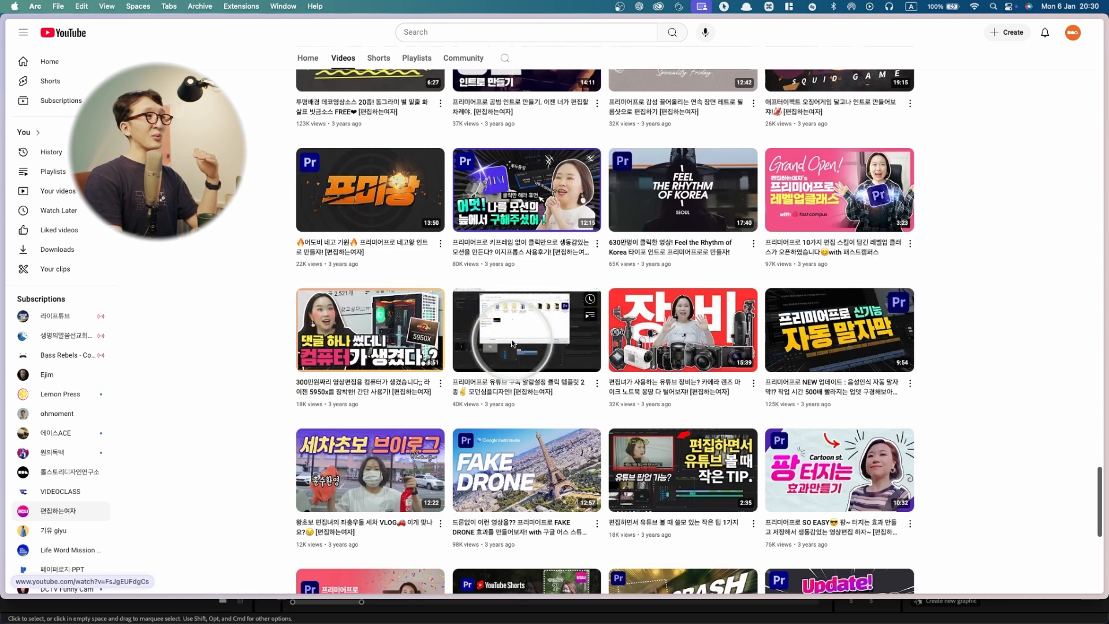
scroll(512, 343, "down", 5)
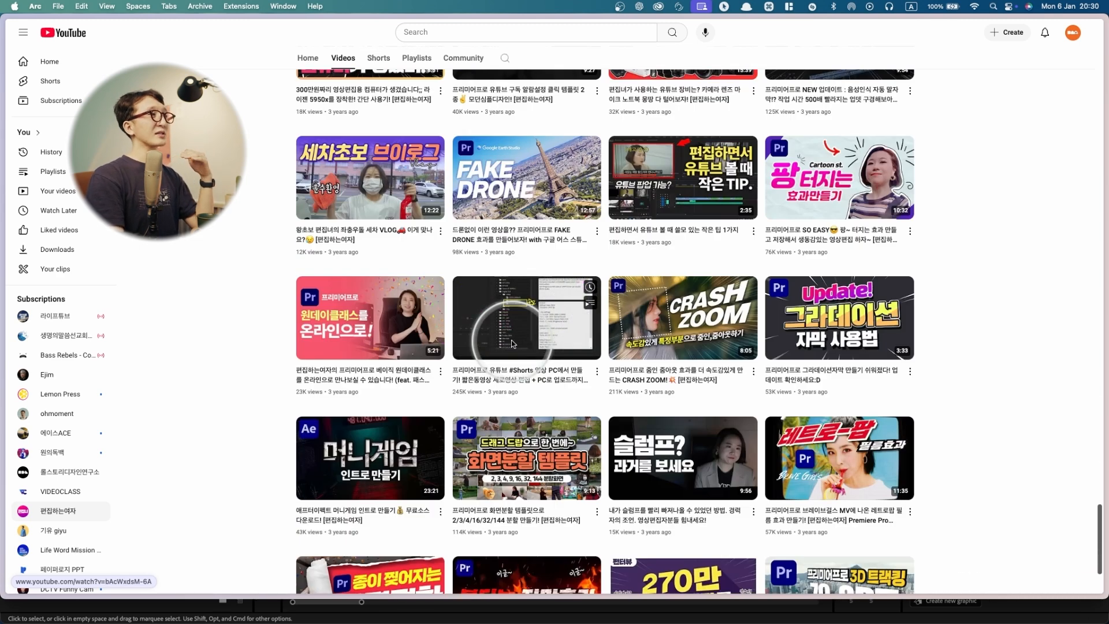
scroll(502, 324, "down", 3)
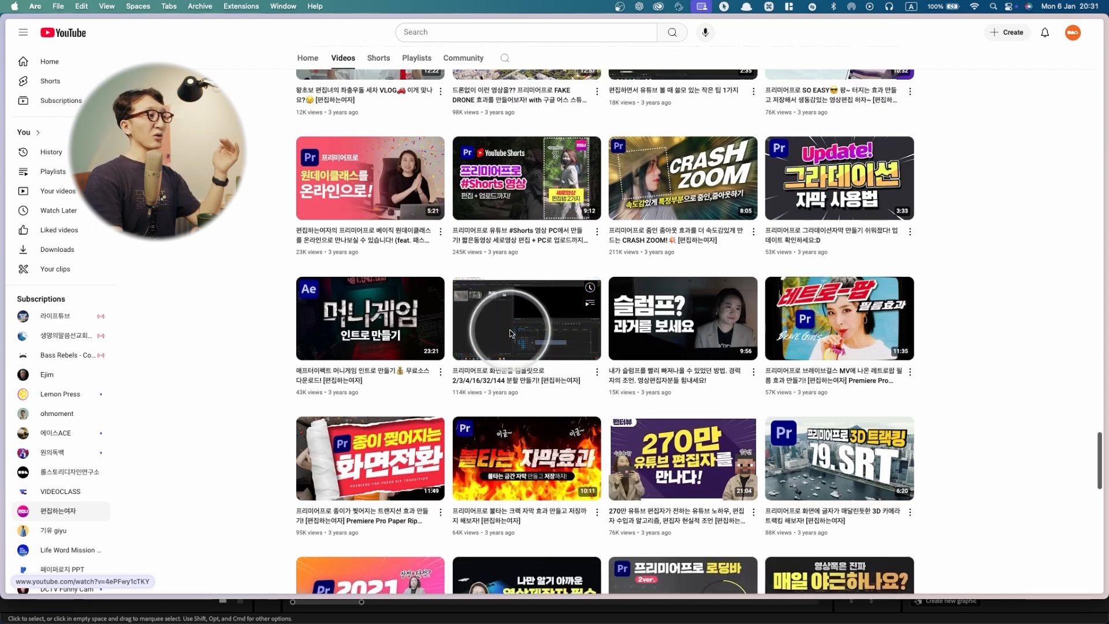
scroll(512, 333, "down", 5)
scroll(511, 333, "up", 15)
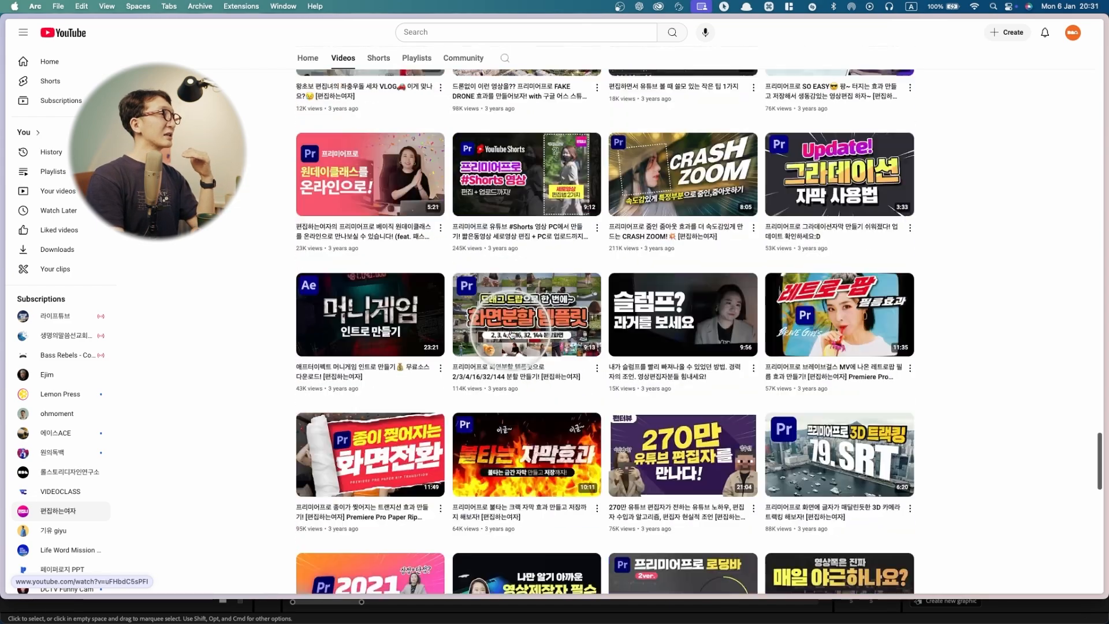
scroll(514, 327, "up", 5)
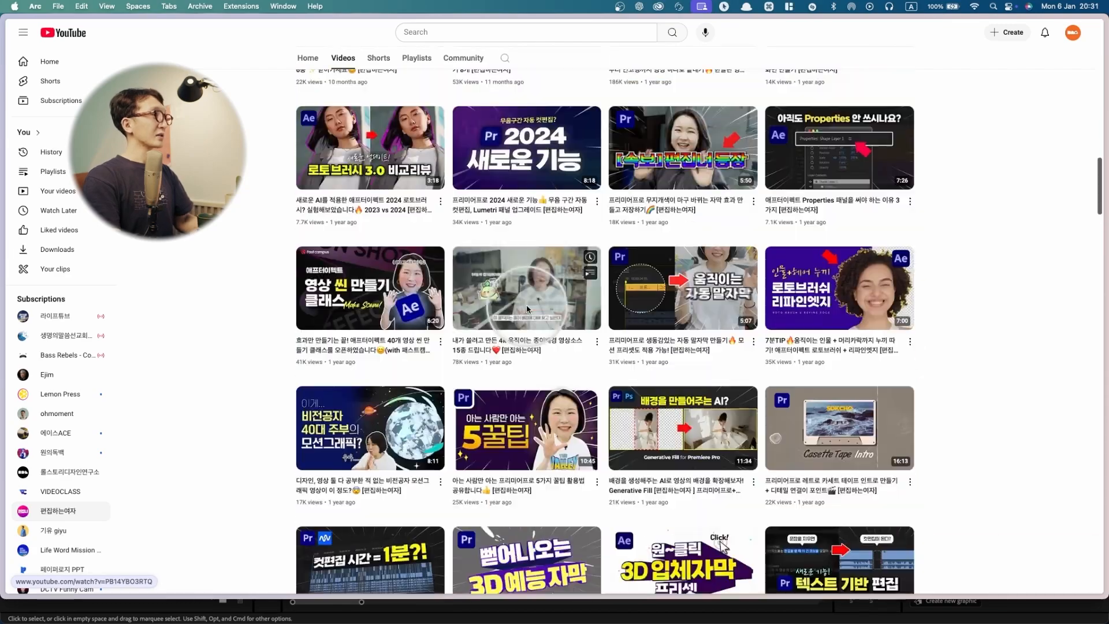
Step: Check the files in the 편집하는여자 모션프리셋 folder on Google Drive and return to the Premiere Pro: #8 Syng folder
key("super+Tab")
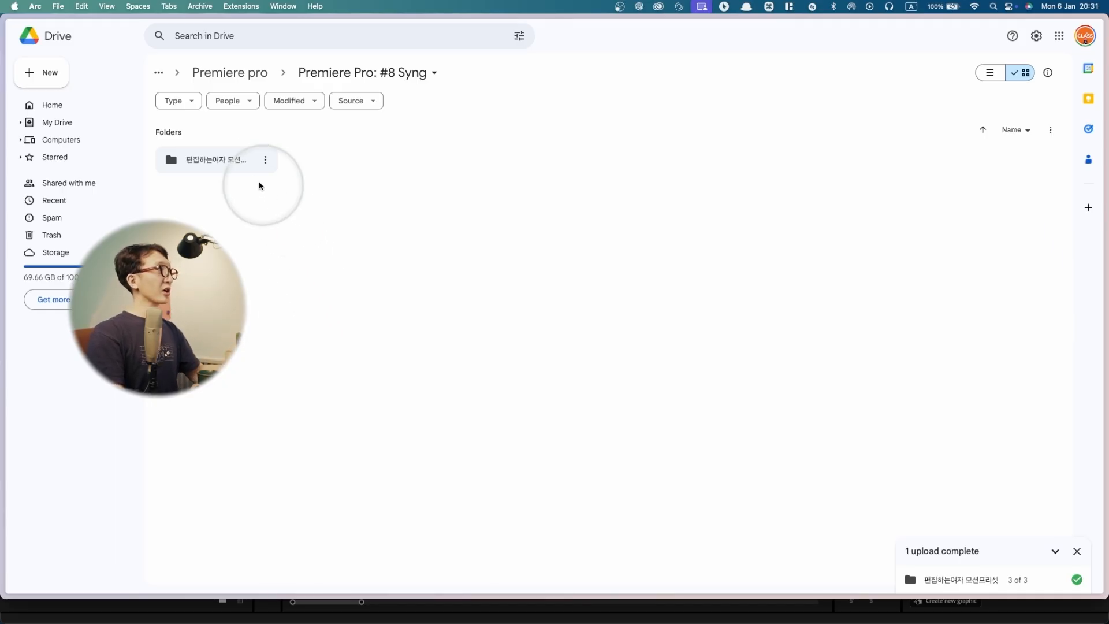
double_click(232, 165)
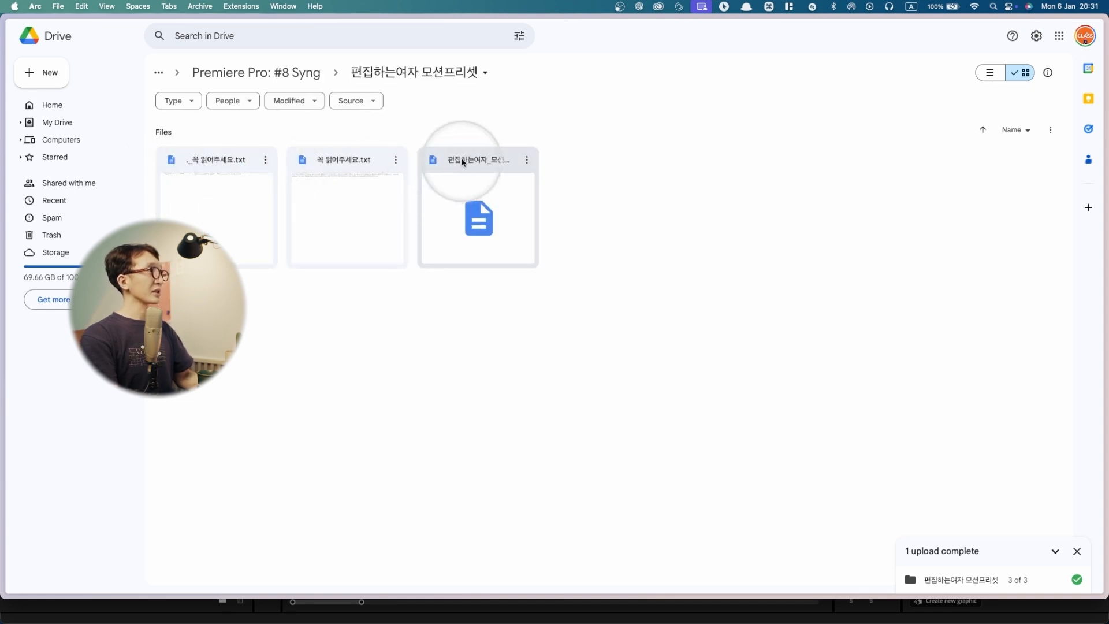
key("super+[")
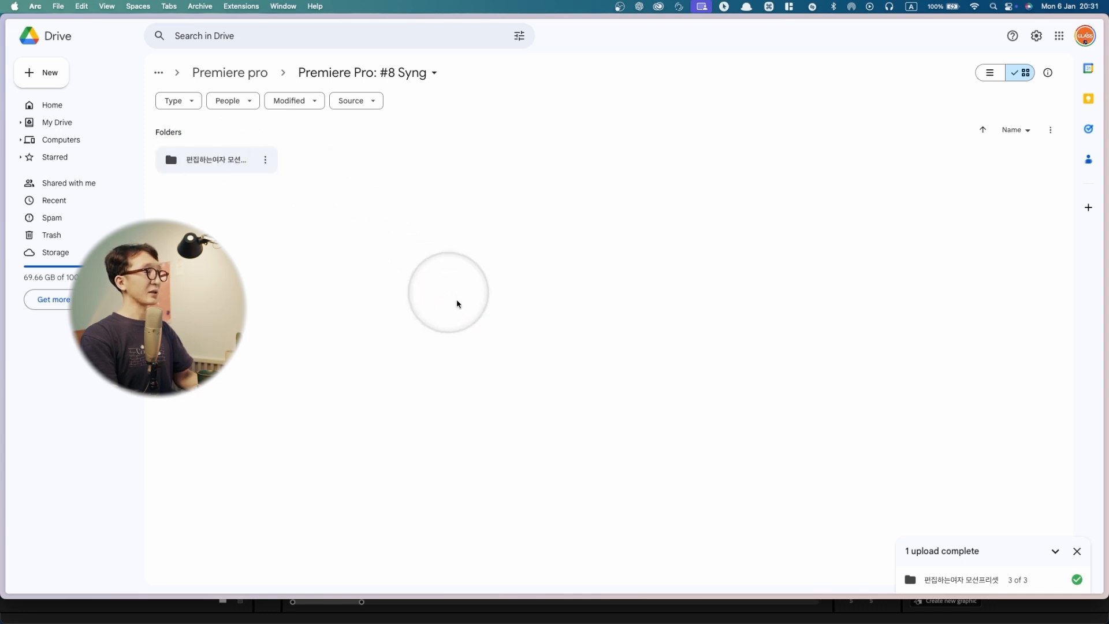
Step: Switch back to Premiere Pro, look into the effect Presets group, and collapse it together with the Video Transitions group
key("super+Tab")
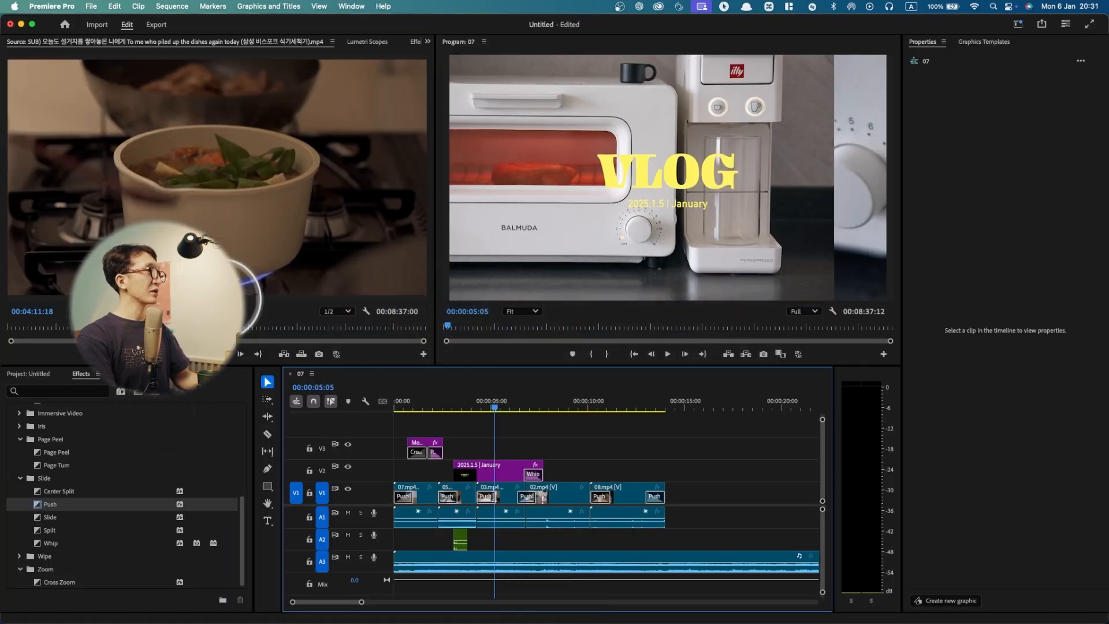
scroll(107, 474, "up", 5)
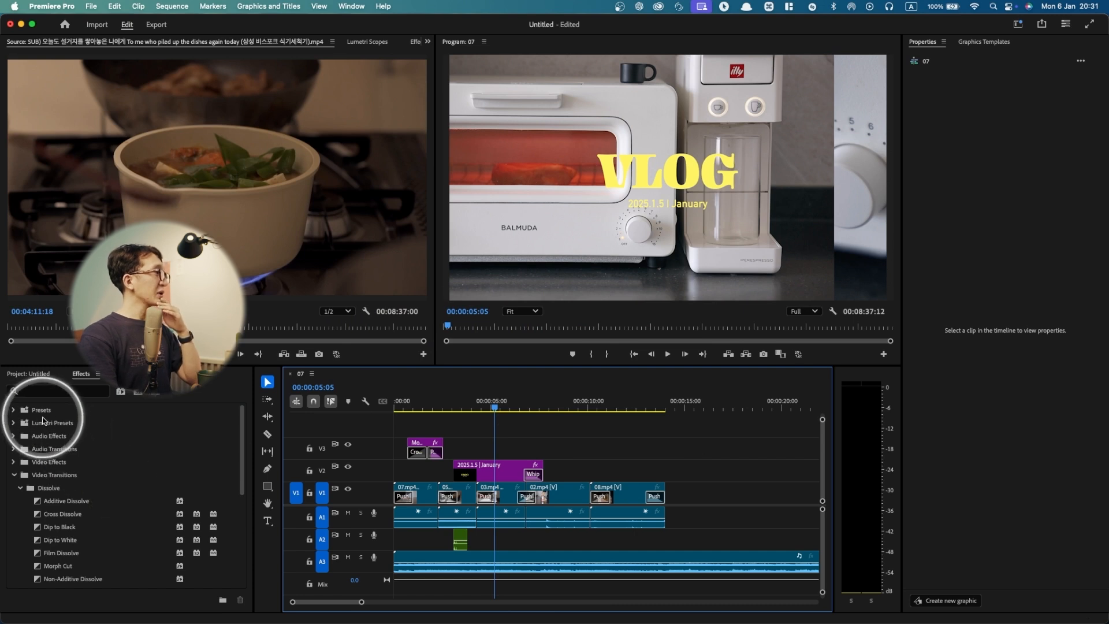
left_click(14, 409)
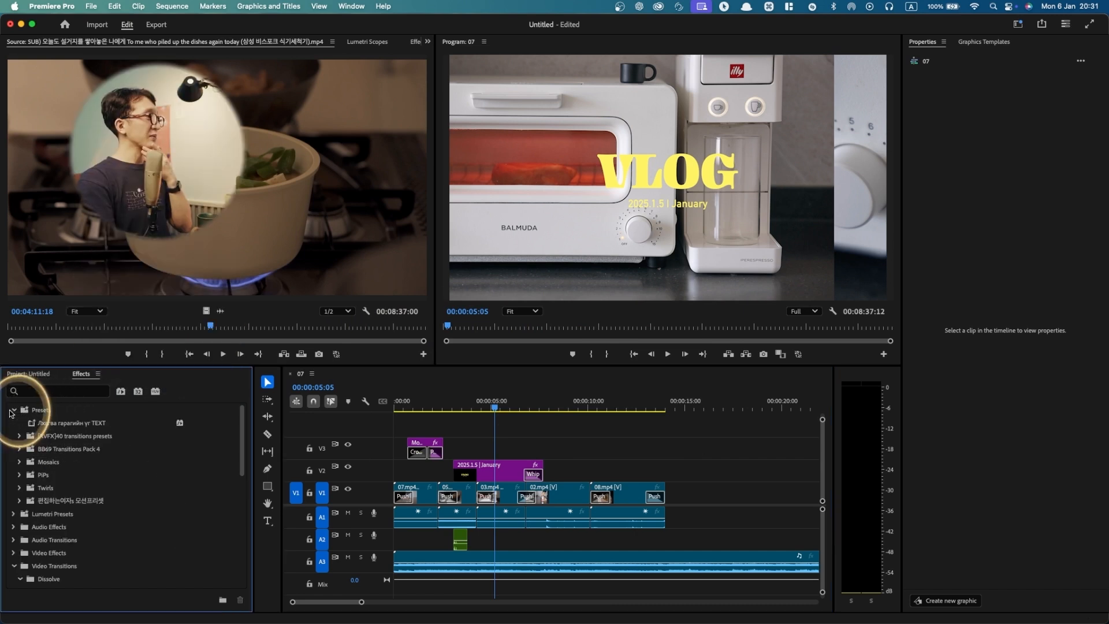
left_click(14, 409)
left_click(13, 410)
left_click(13, 410)
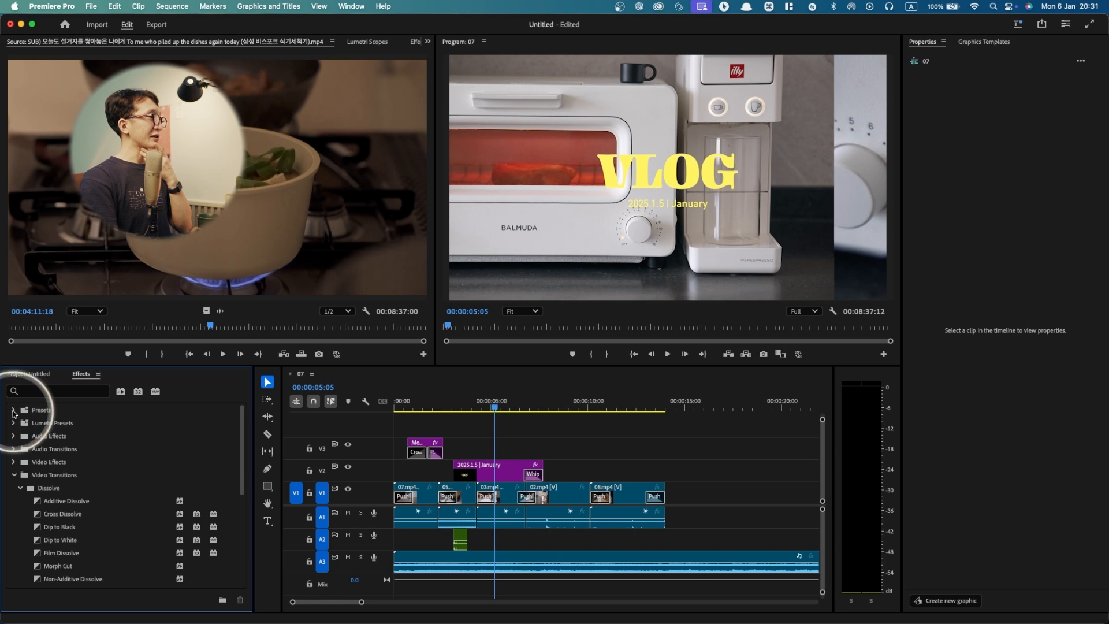
left_click(16, 477)
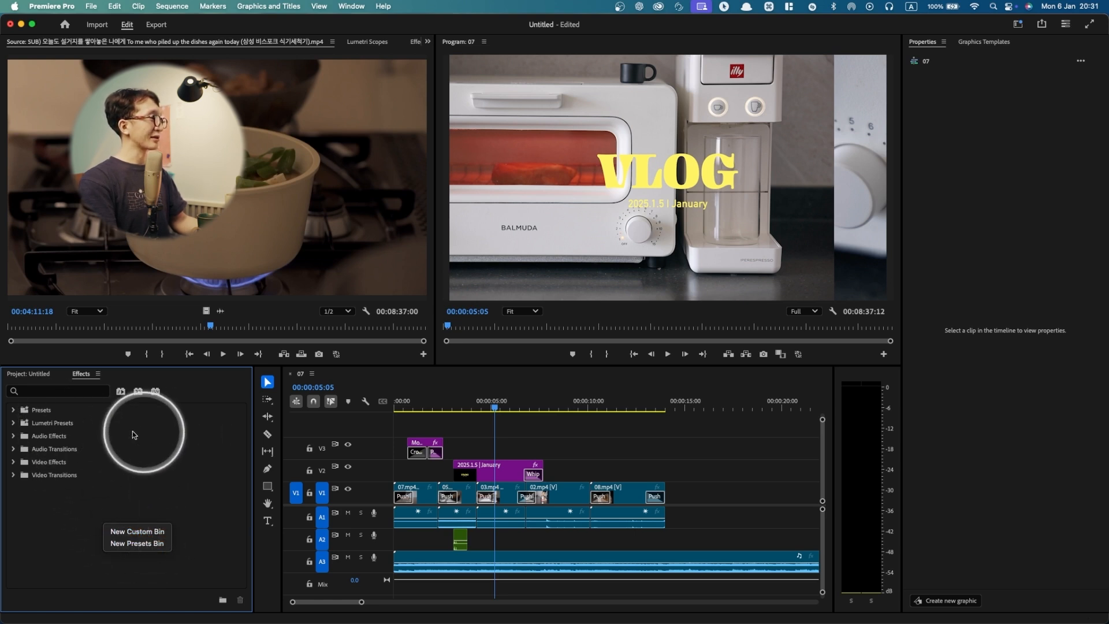
Step: Expand Presets and try to import 편집하는여자_모션프리셋 25종.prfpset from the 편집하는여자 모션프리셋 folder on the BAA drive
left_click(13, 412)
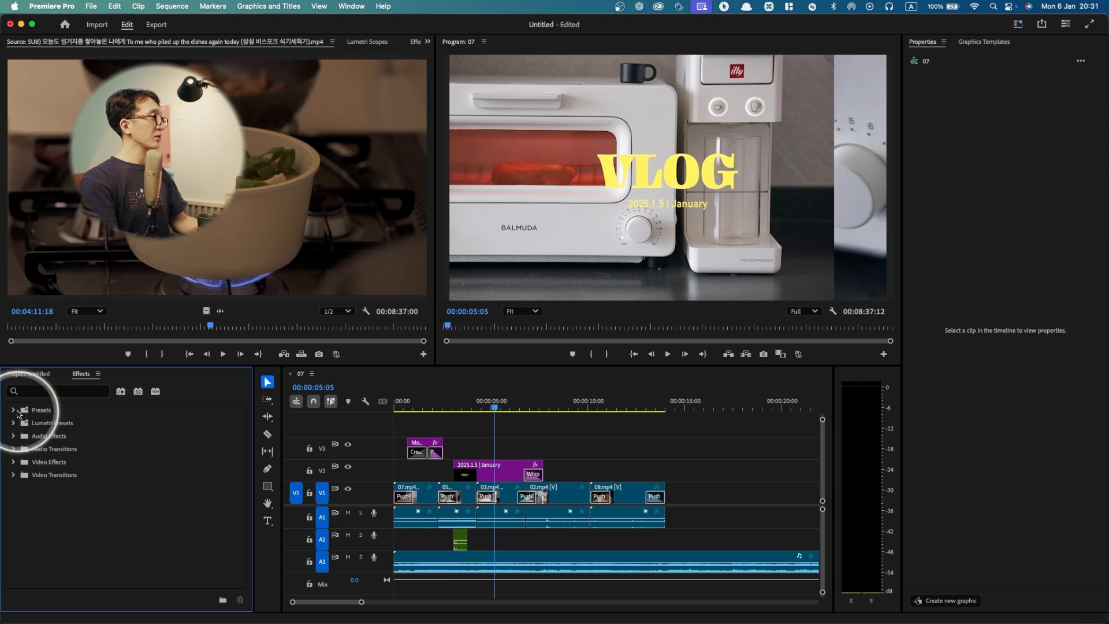
left_click(13, 410)
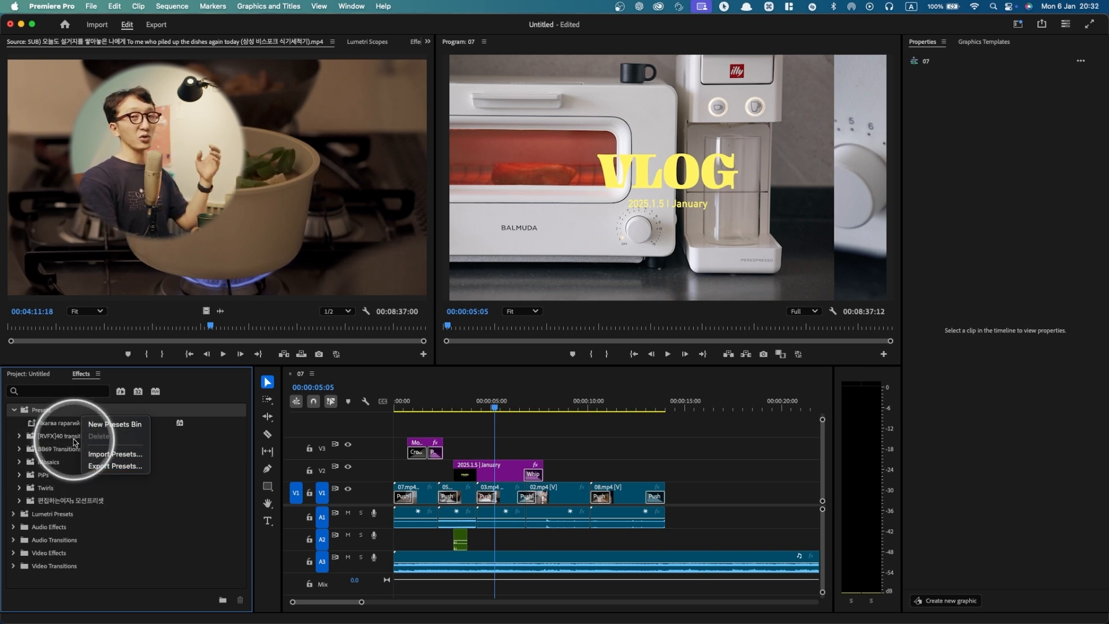
left_click(115, 457)
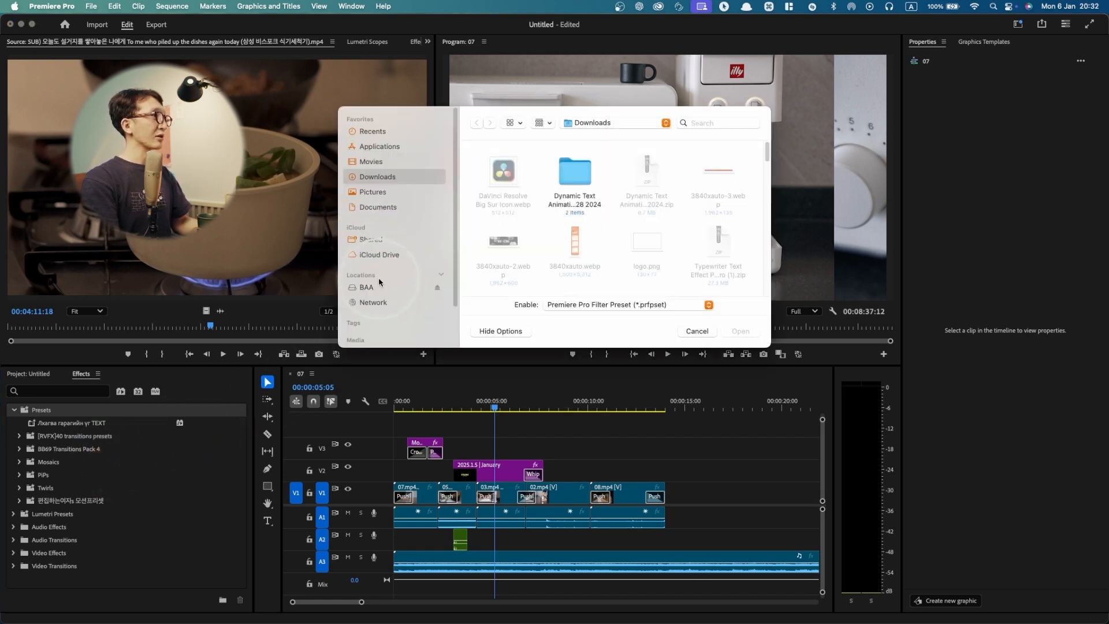
left_click(376, 286)
double_click(569, 167)
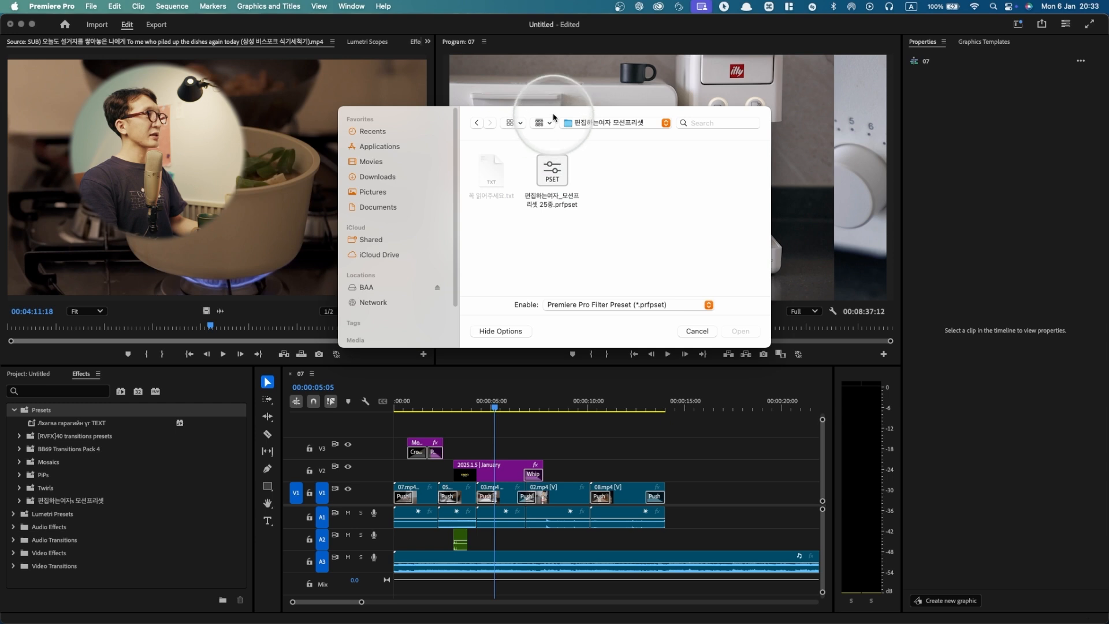
left_click_drag(553, 114, 557, 167)
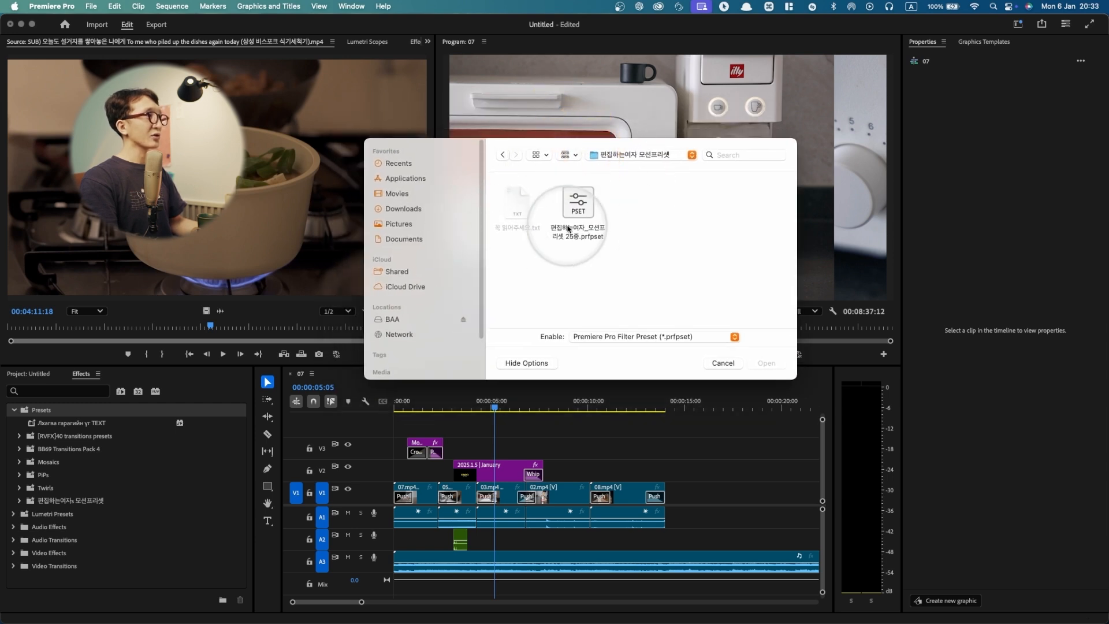
key("ctrl")
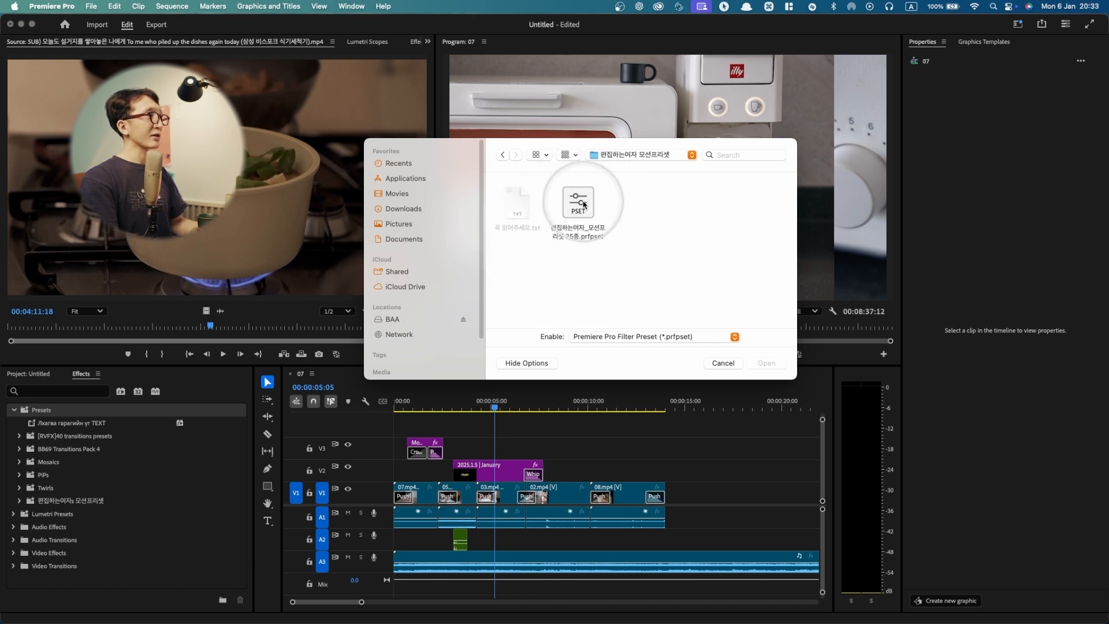
left_click(758, 364)
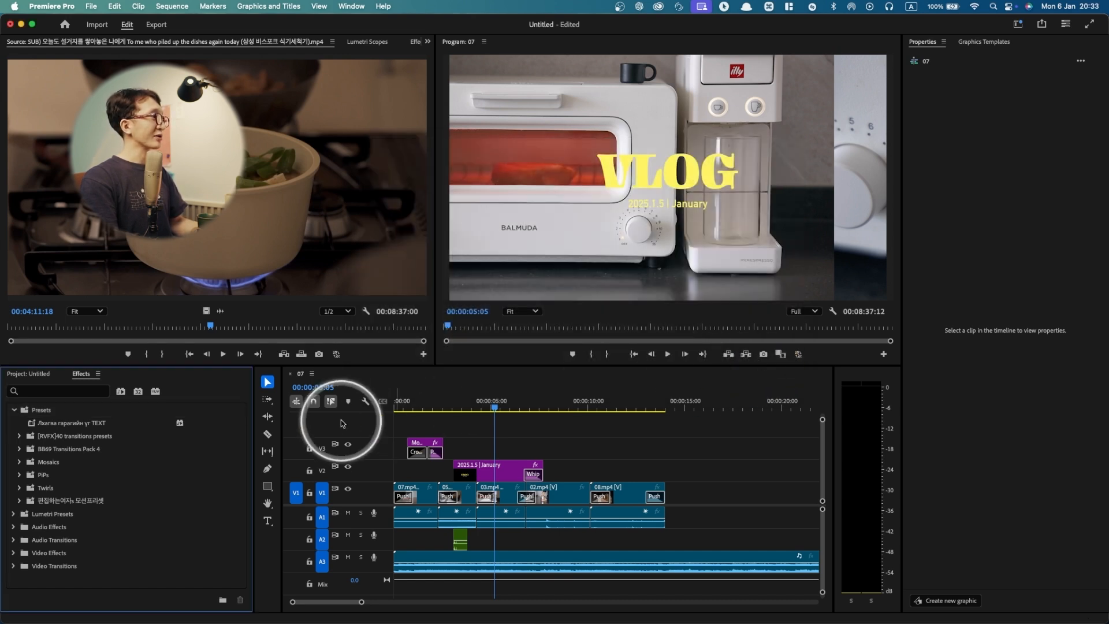
Step: Expand the 편집하는여자s 모션프리셋 folder under Presets and look through the motion presets it contains
left_click(40, 411)
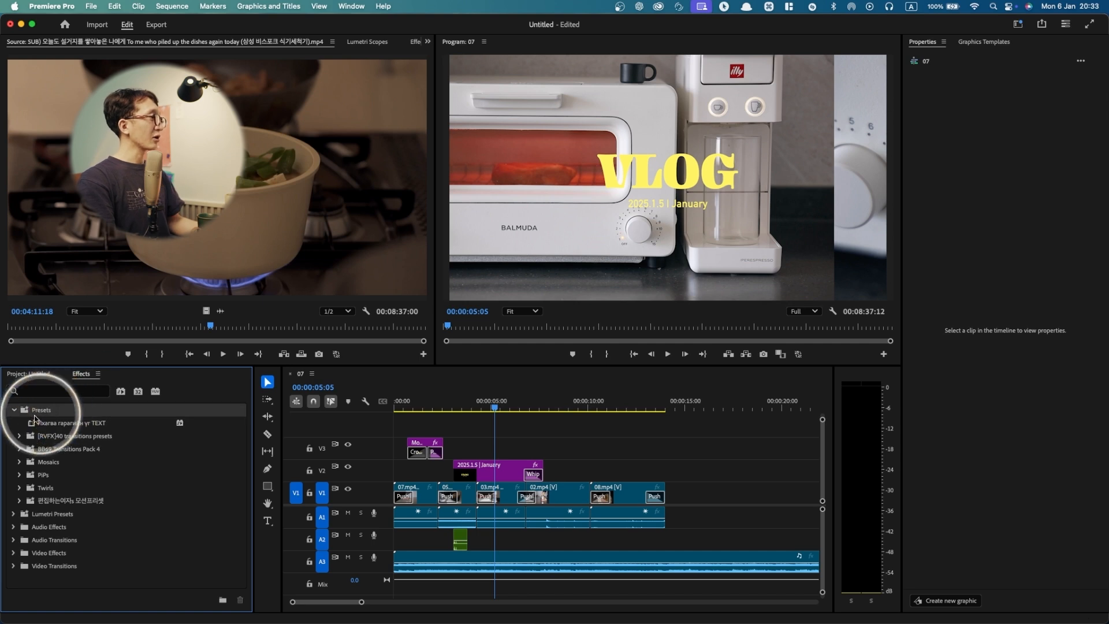
left_click(15, 411)
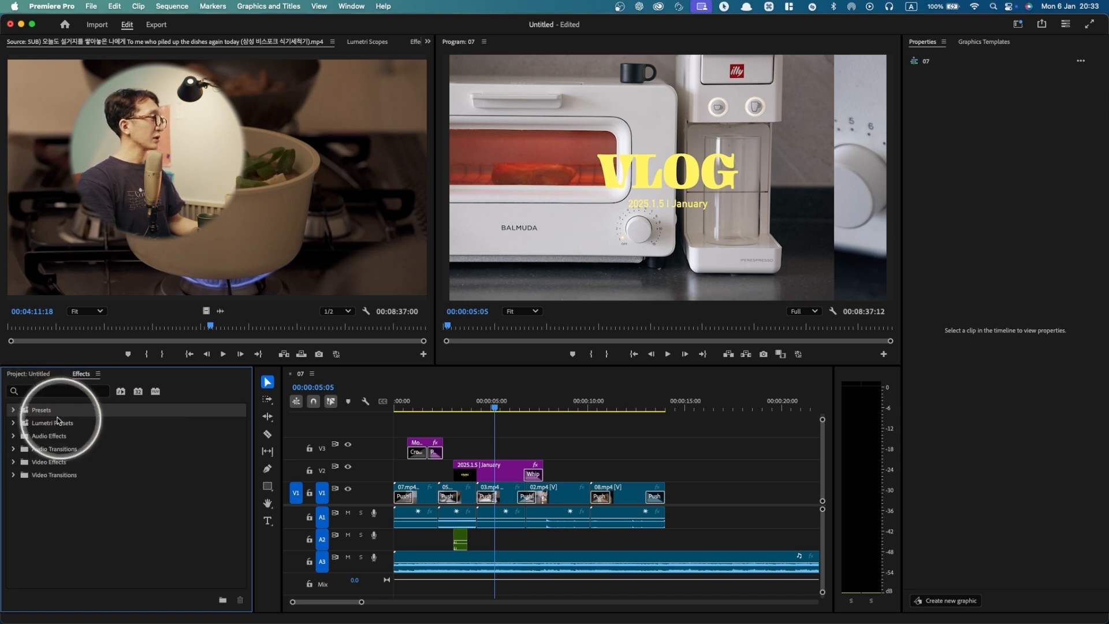
left_click(14, 411)
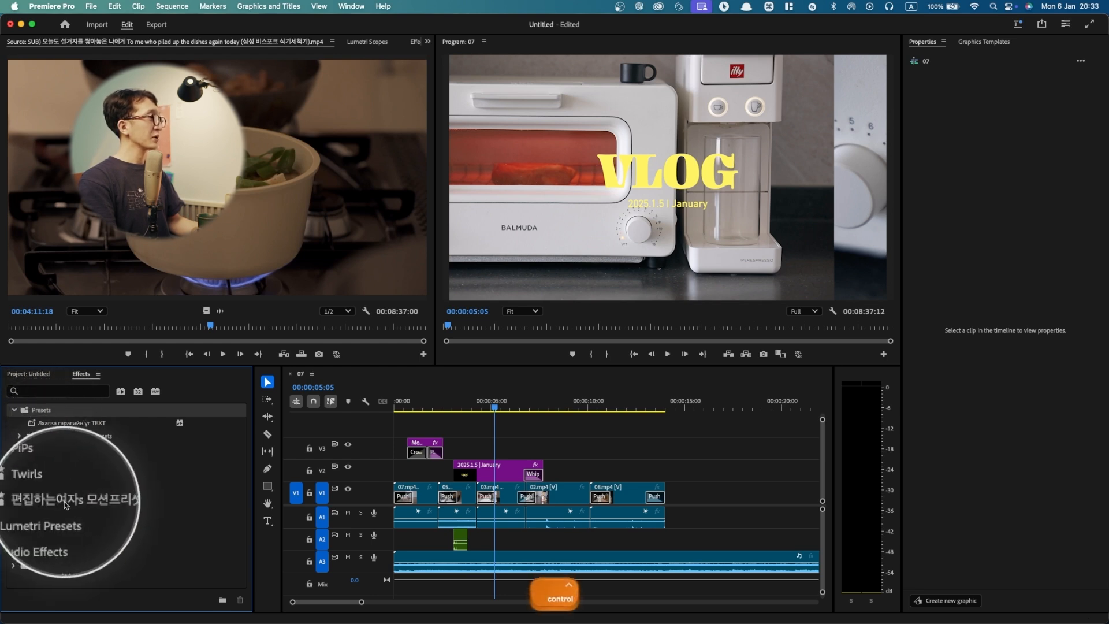
left_click(17, 501)
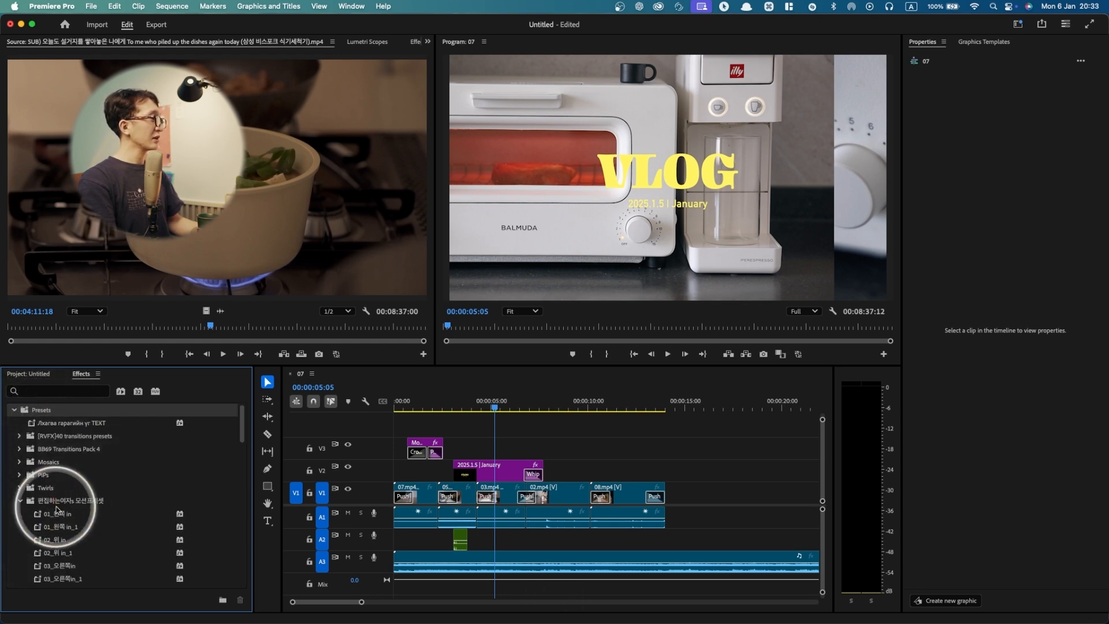
scroll(60, 509, "down", 10)
scroll(60, 509, "down", 5)
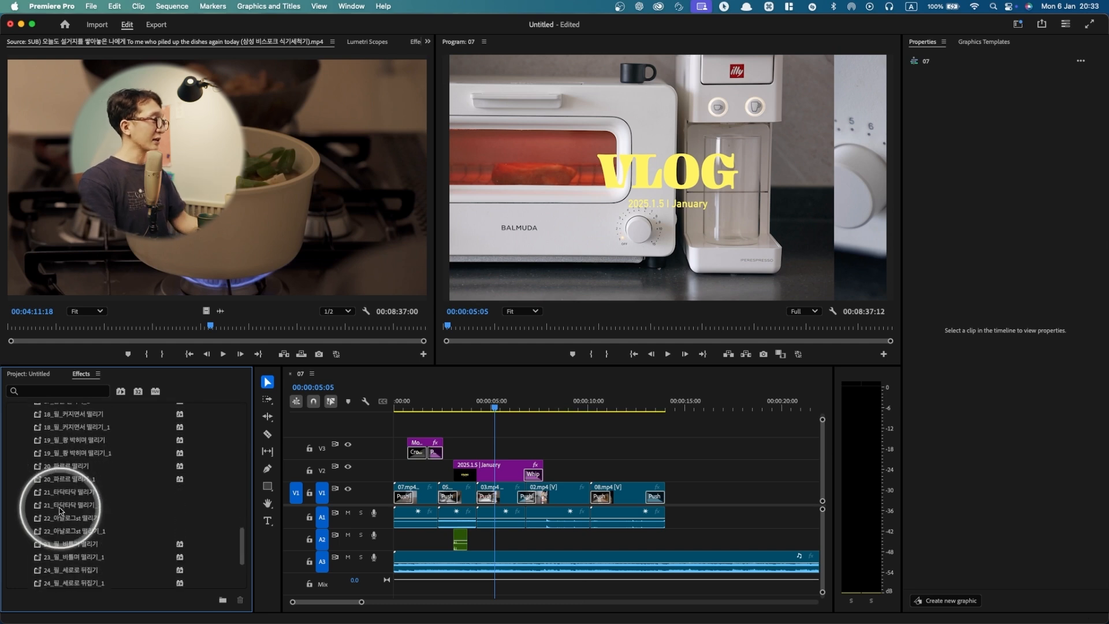
scroll(65, 512, "up", 15)
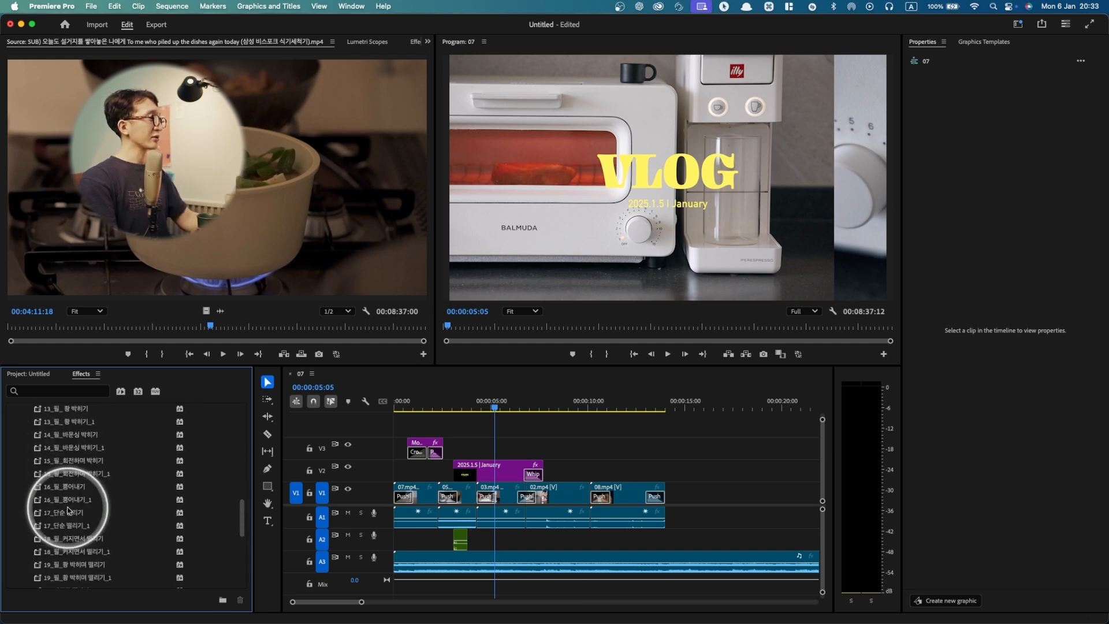
scroll(85, 458, "up", 4)
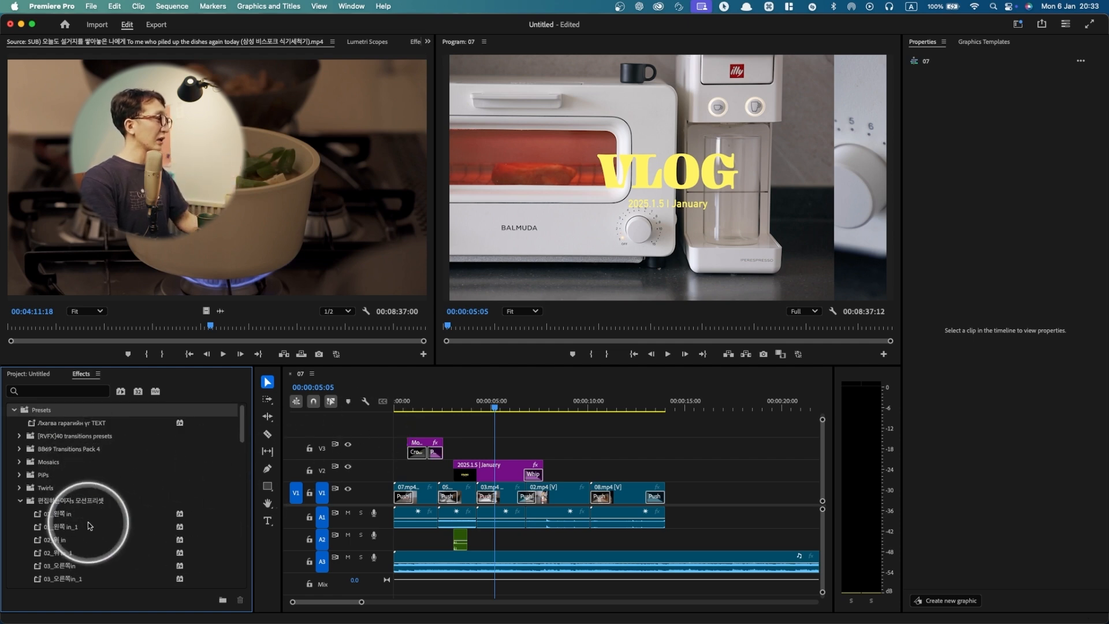
scroll(73, 508, "down", 1)
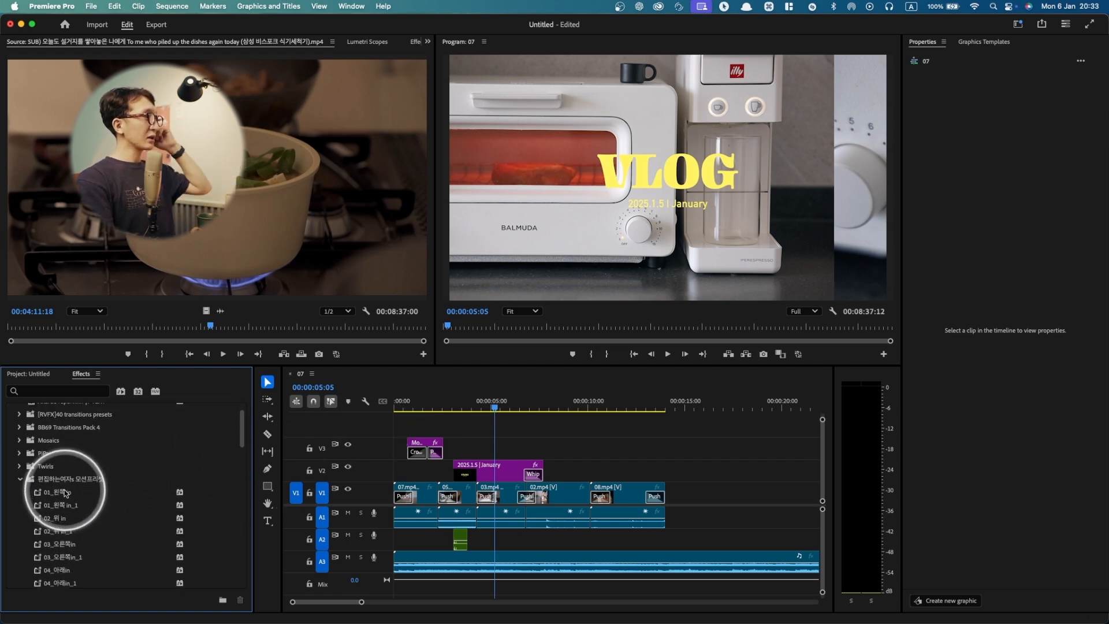
scroll(66, 494, "down", 3)
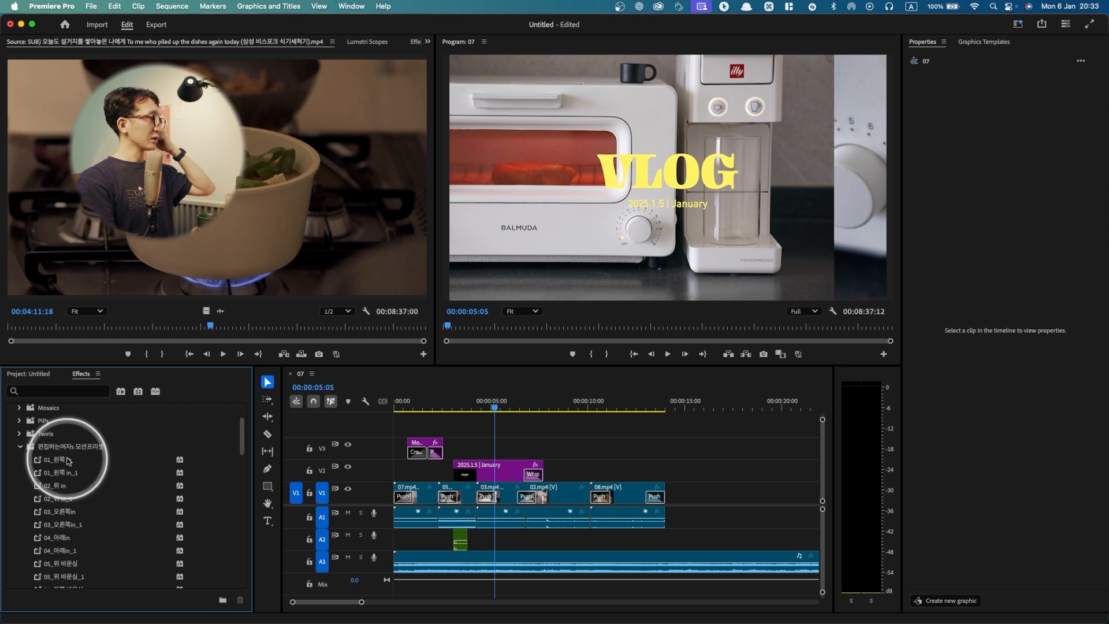
scroll(68, 460, "down", 4)
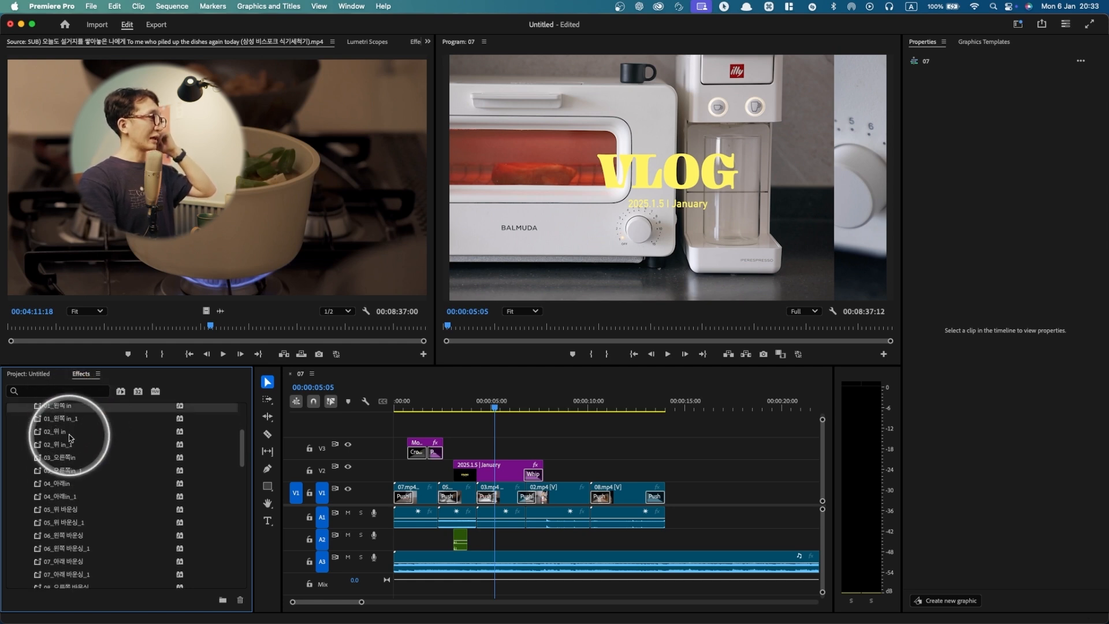
scroll(71, 438, "down", 1)
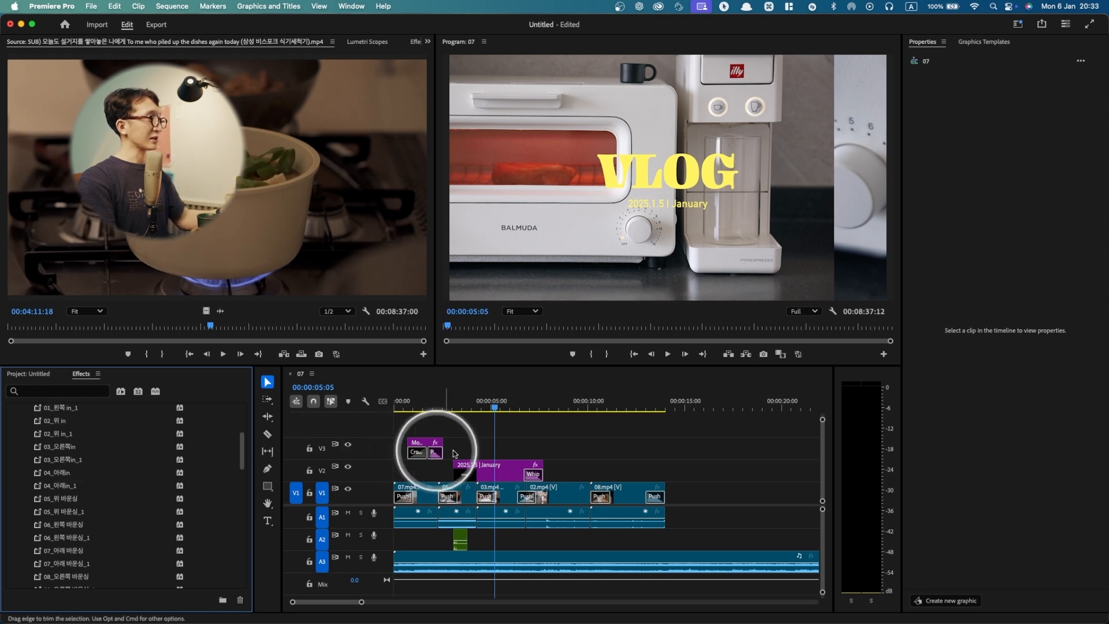
Step: Apply the 21_타닥타닥 떨리기 preset to the VLOG title clip "2025.1.5 | January" on track V2
left_click(456, 404, "shift")
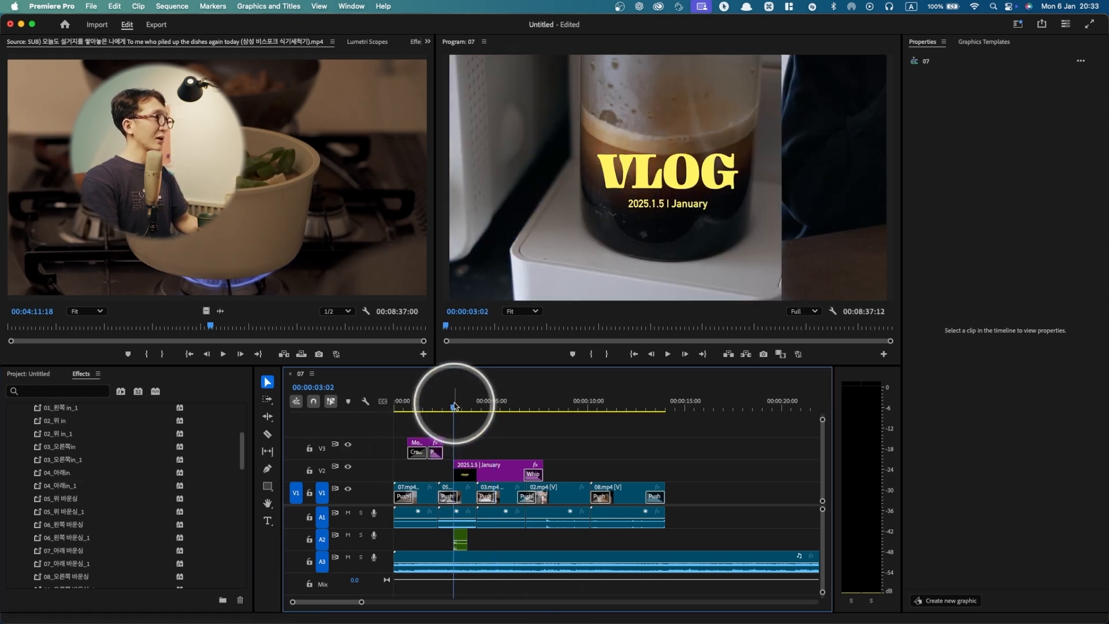
key("space")
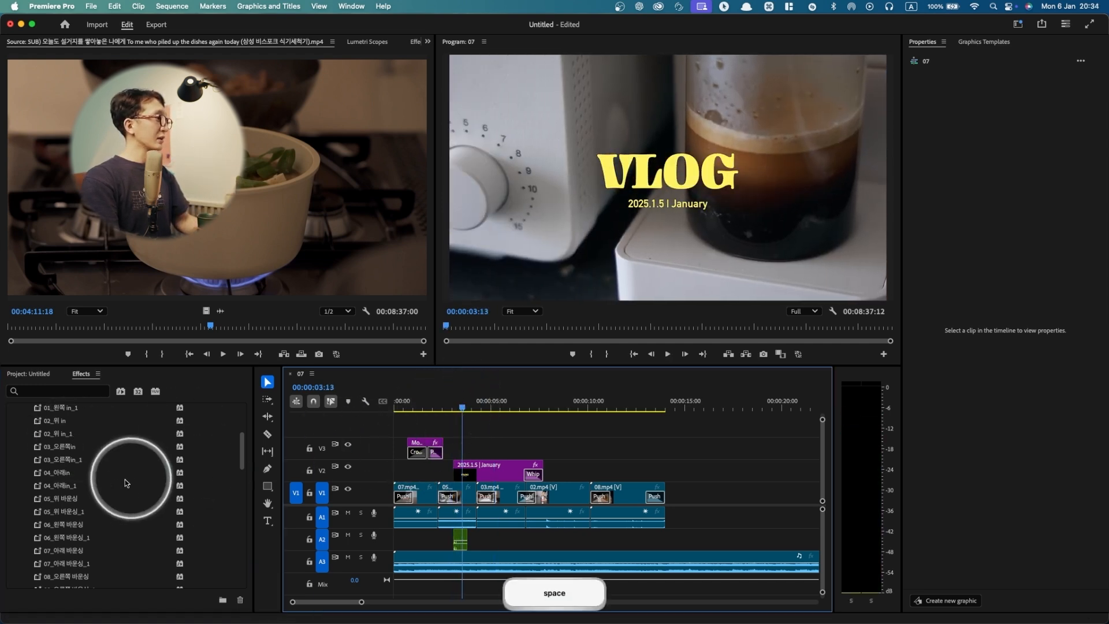
scroll(79, 495, "down", 5)
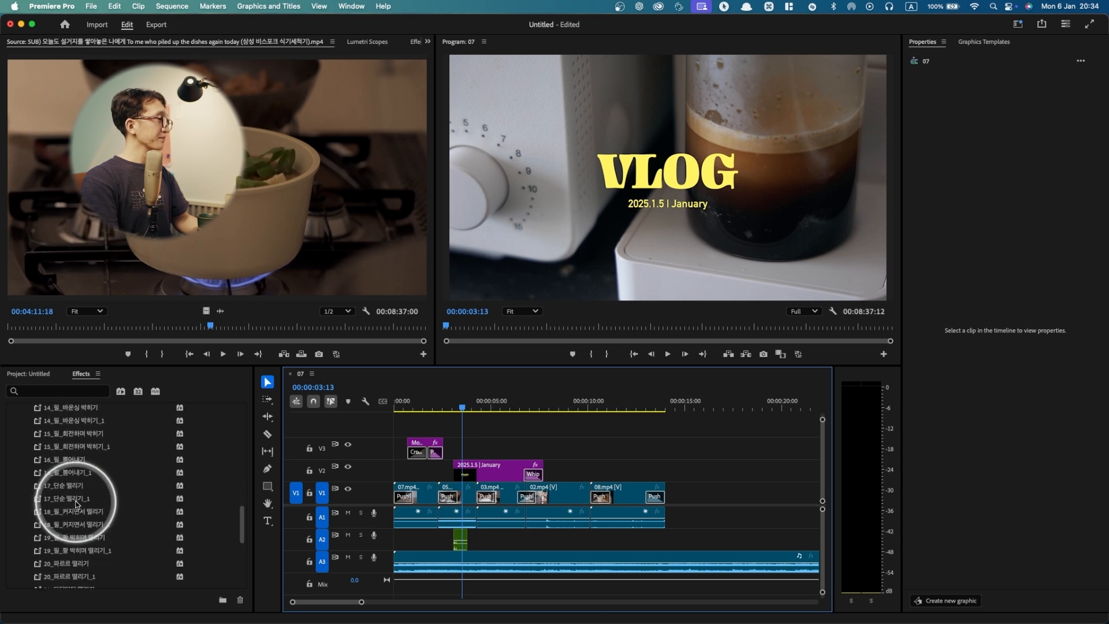
scroll(71, 504, "down", 3)
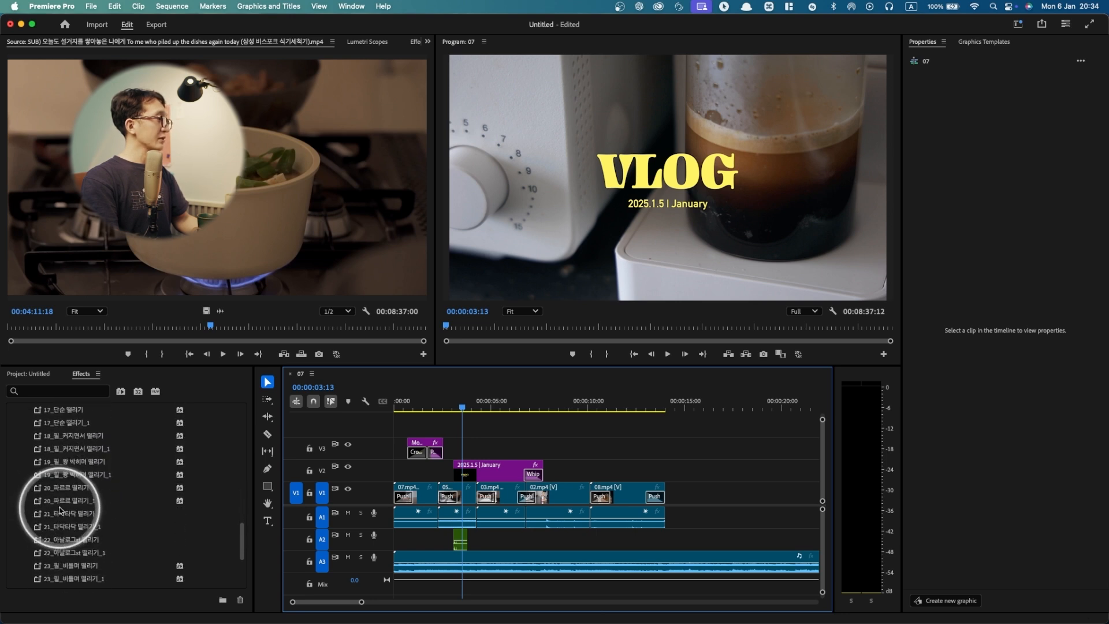
scroll(68, 480, "down", 2)
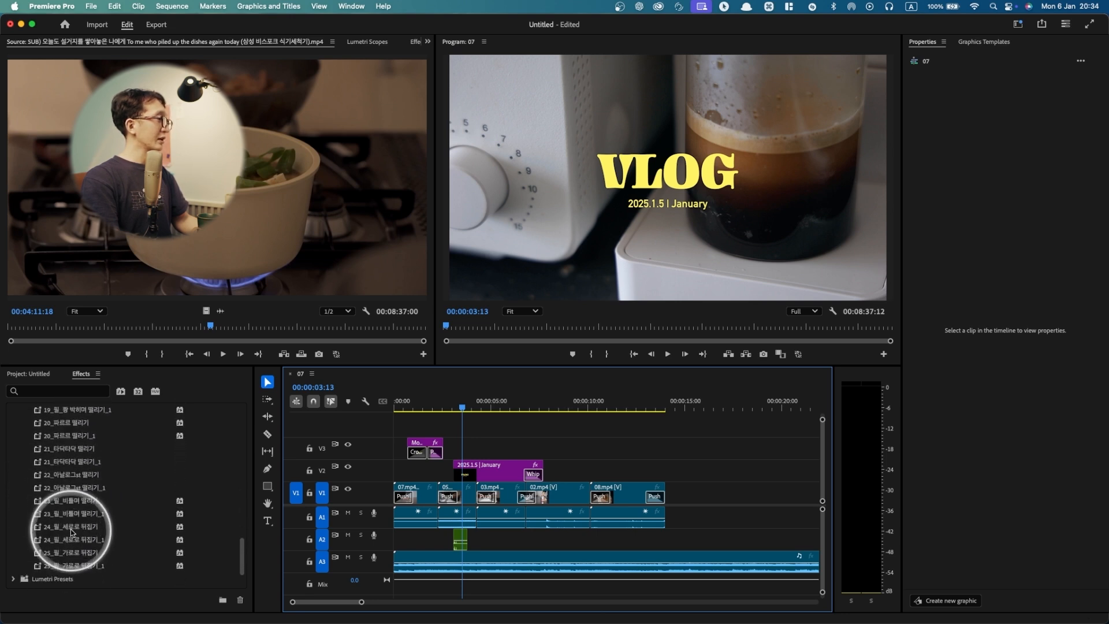
left_click(69, 450)
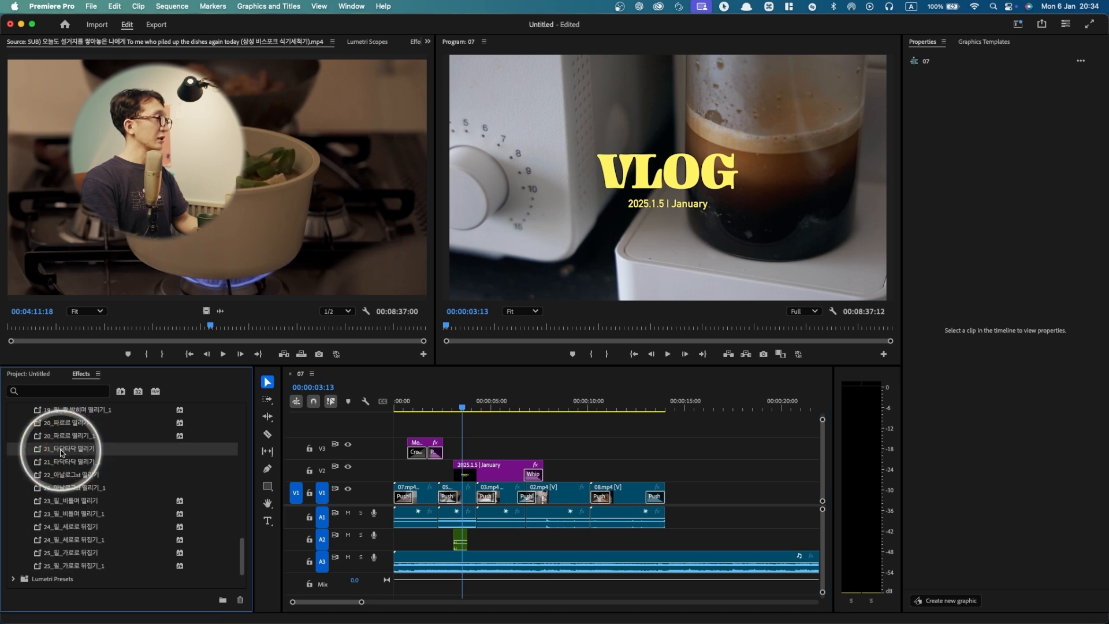
left_click_drag(61, 451, 456, 474)
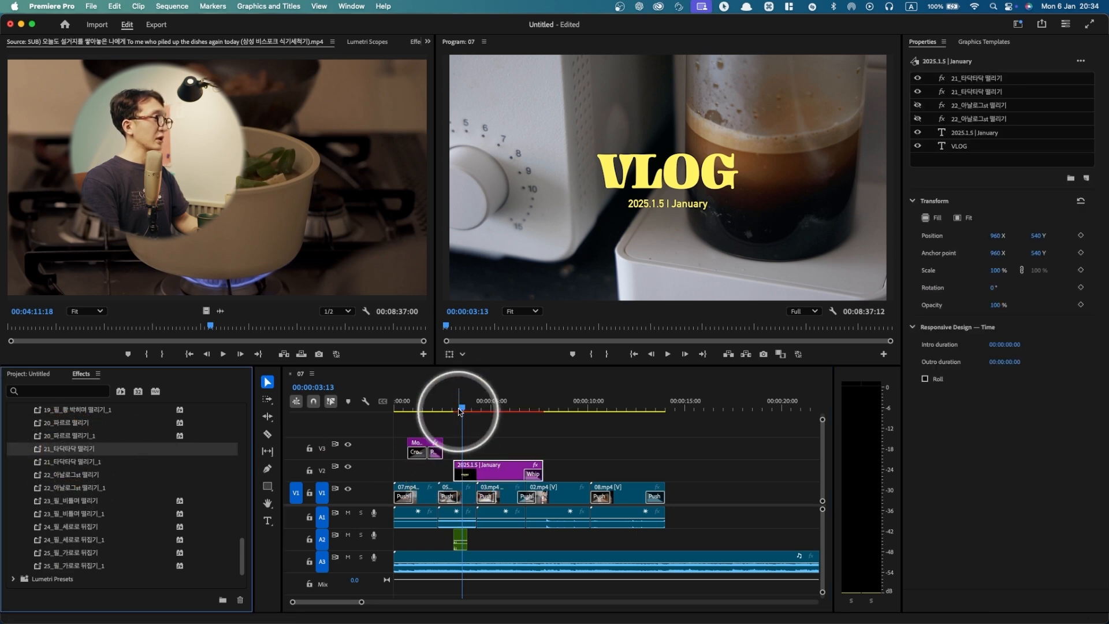
Step: Play the title clip from its start, with the Program monitor maximized for part of the playback, and stop
left_click(451, 406)
key("space")
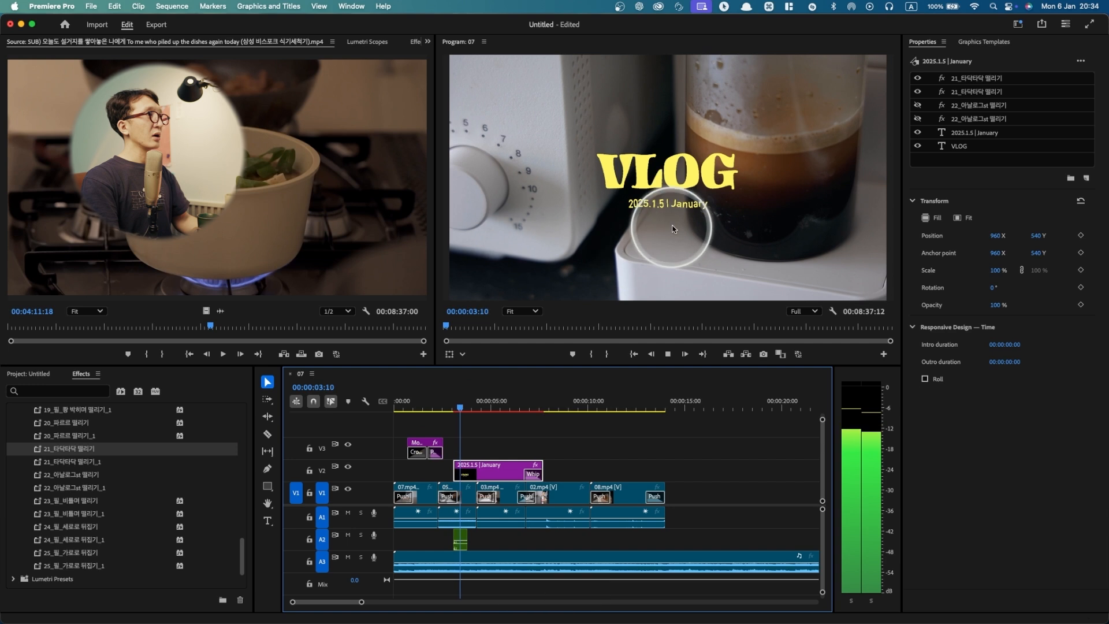
key("grave")
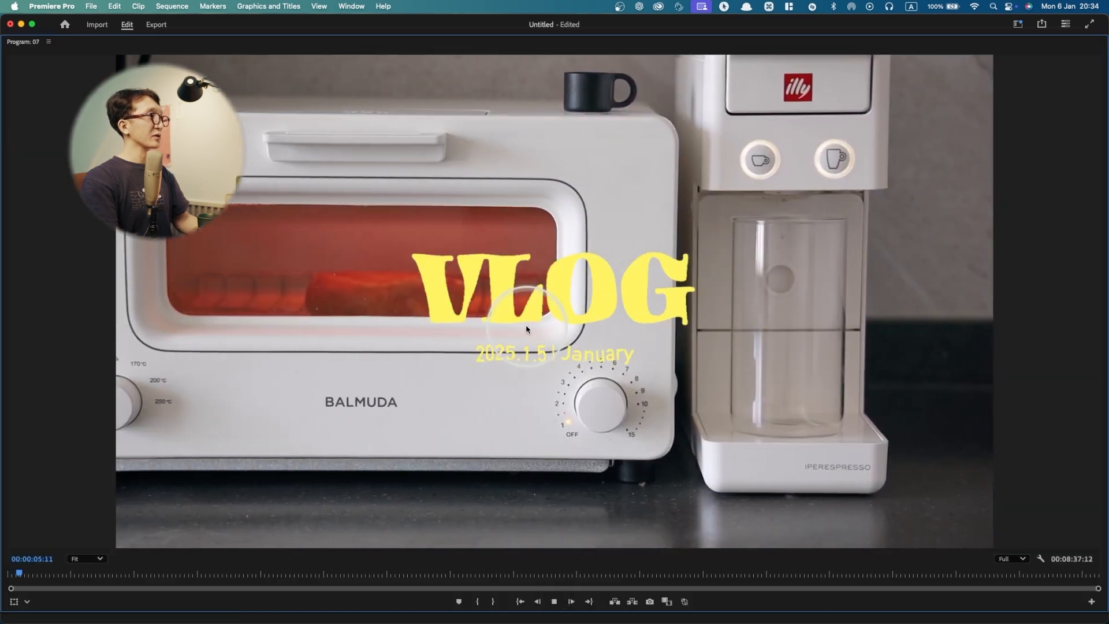
key("grave")
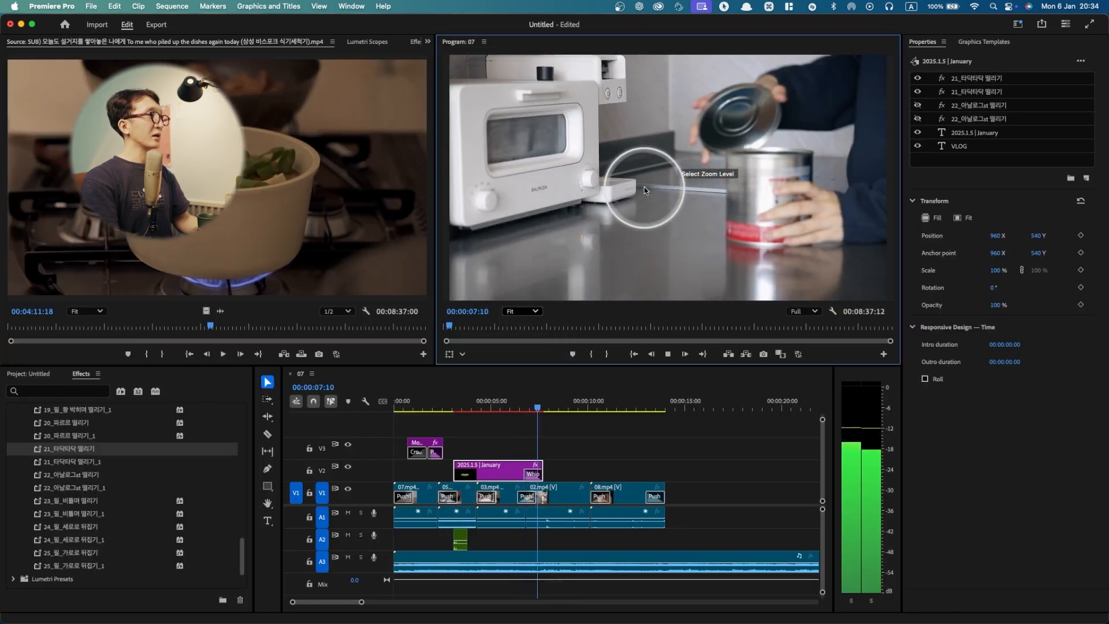
key("space")
Step: Lengthen the Push transition at the start of 08.mp4 to a duration of 00:00:02:03 and play it back
left_click(454, 407)
left_click_drag(454, 407, 600, 407)
left_click(624, 491)
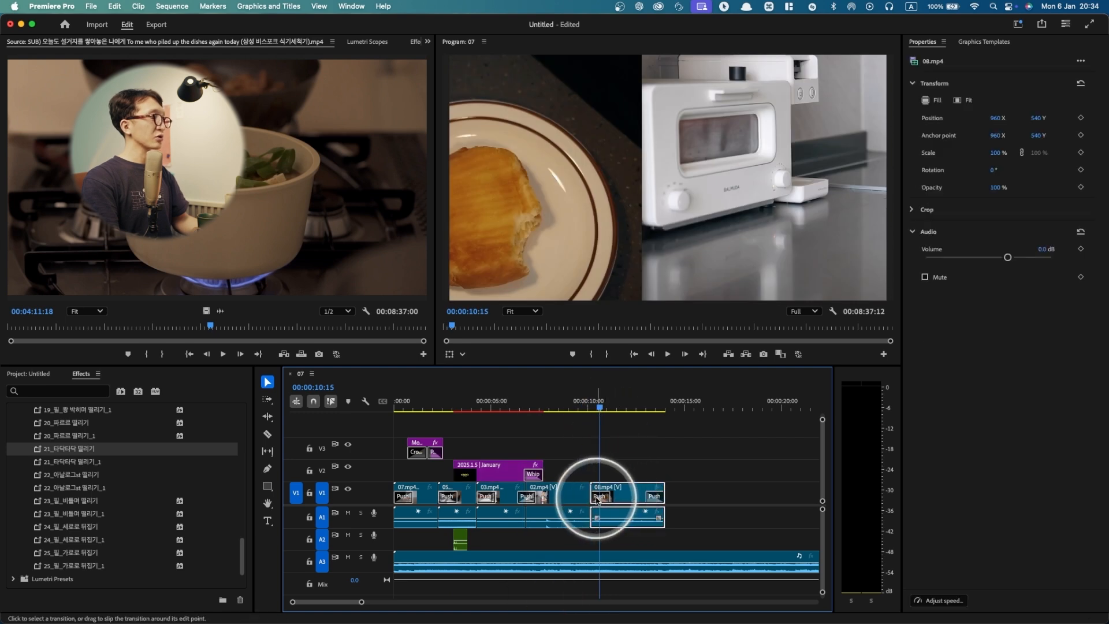
scroll(600, 499, "up", 5)
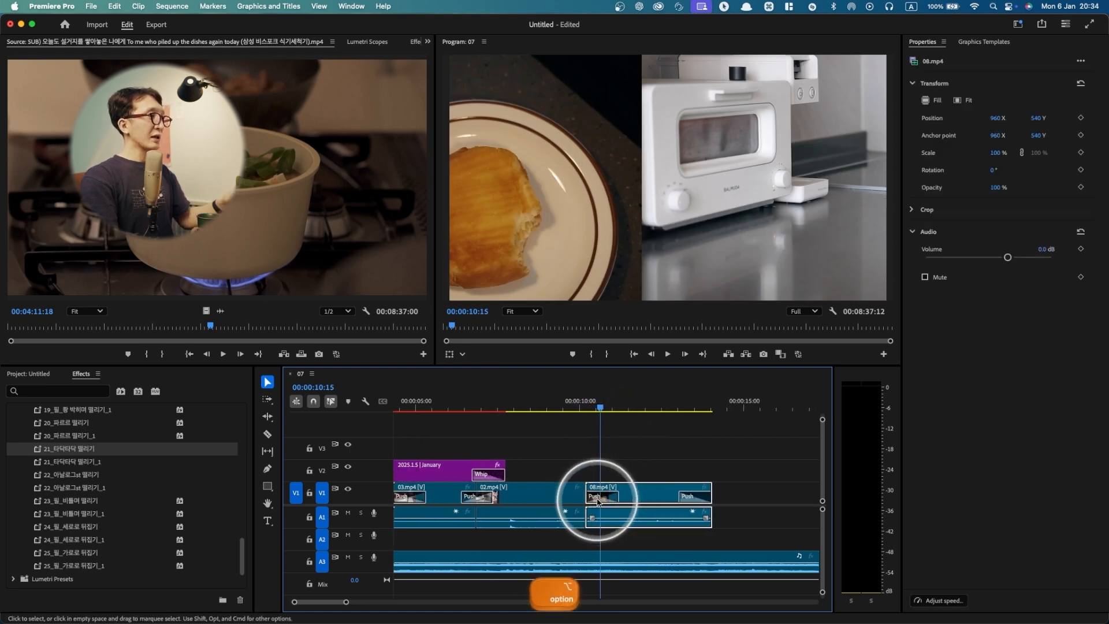
left_click(621, 471)
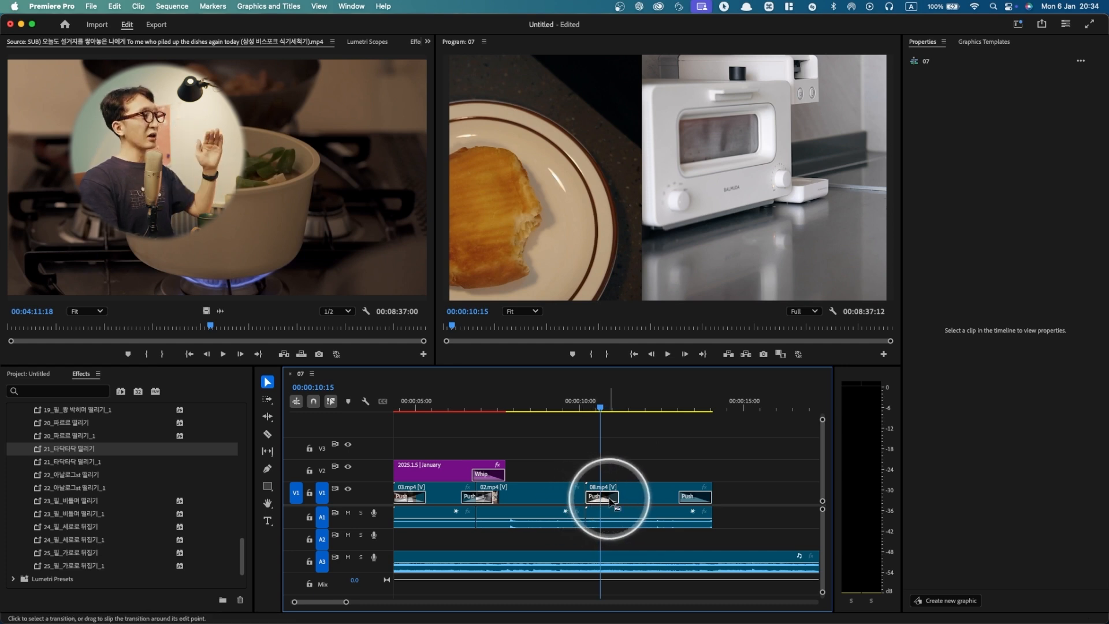
scroll(615, 500, "up", 2)
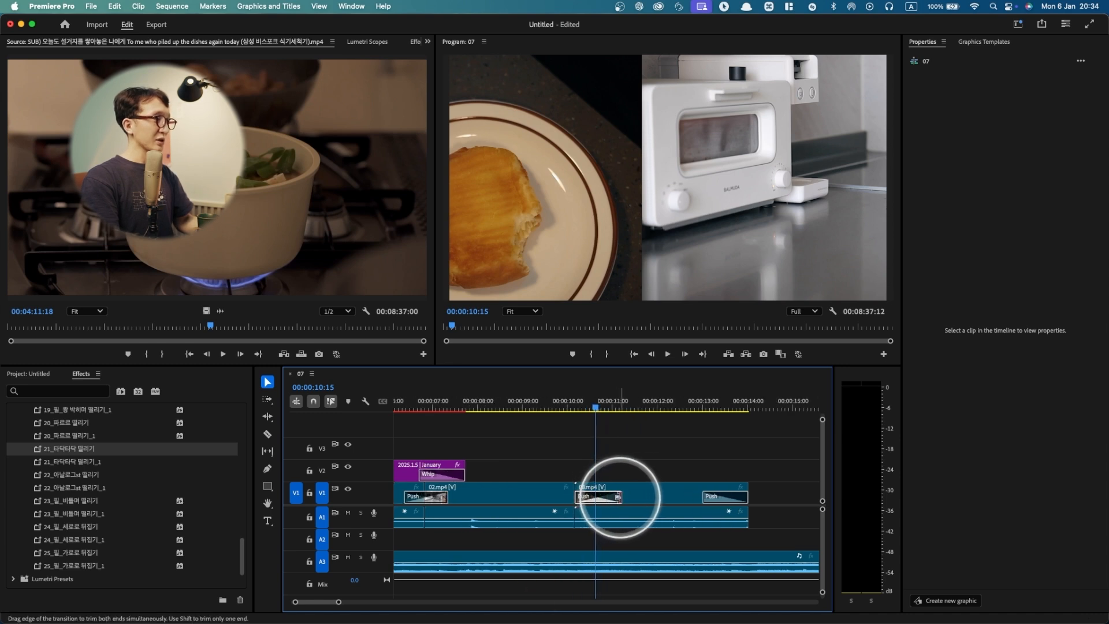
left_click_drag(667, 496, 668, 496)
key("space")
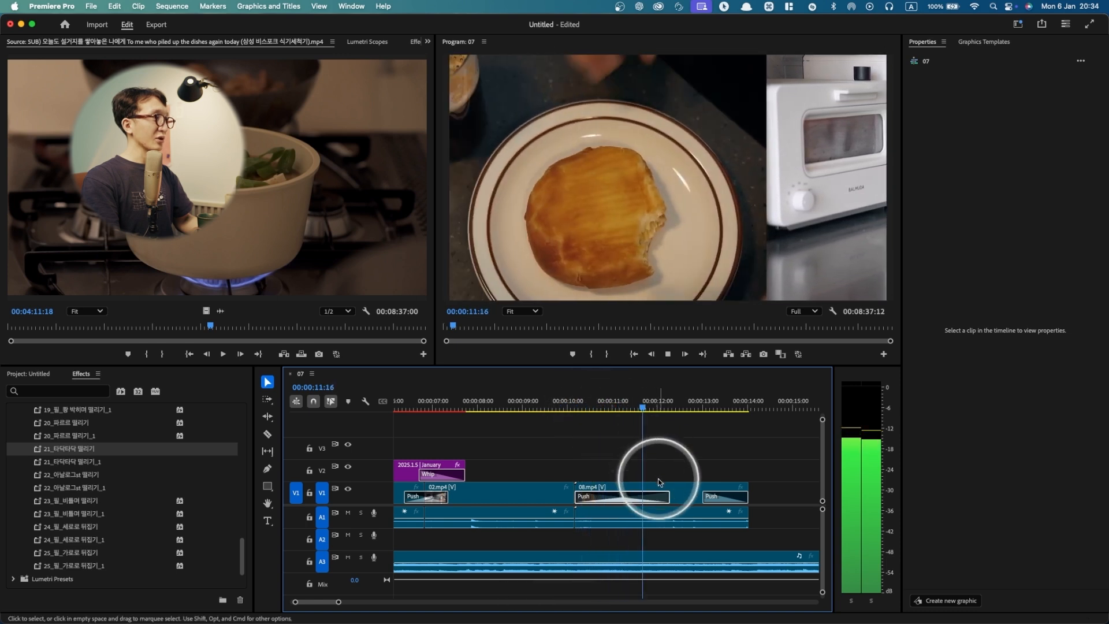
key("space")
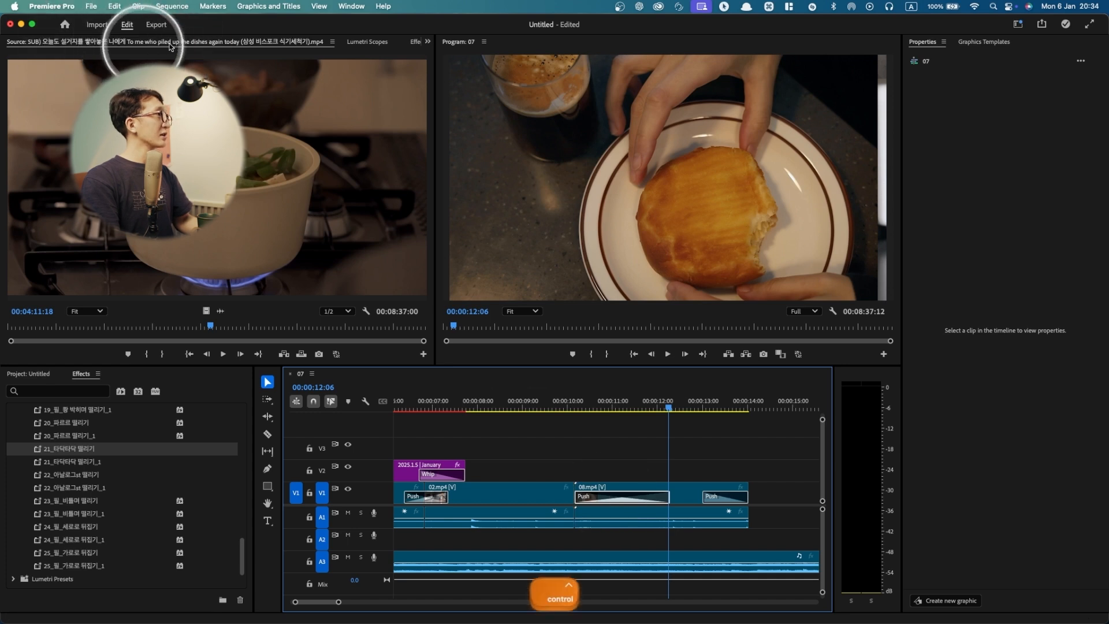
Step: Check the Push transition at the start of 08.mp4 in Effect Controls and remove it from the clip
left_click(412, 42)
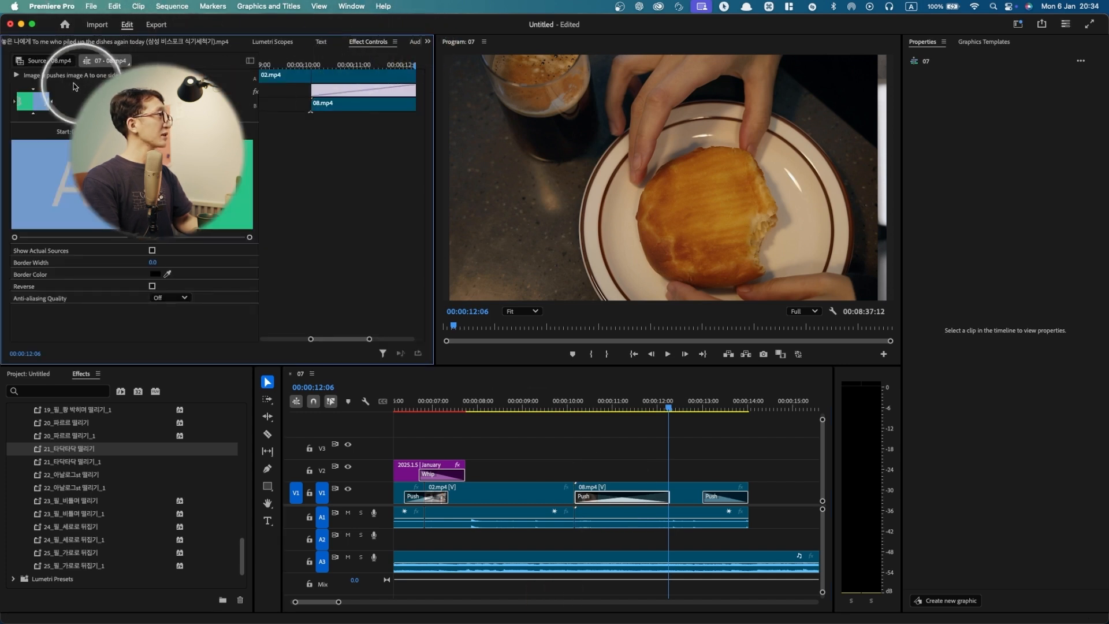
left_click(594, 471)
left_click(604, 496)
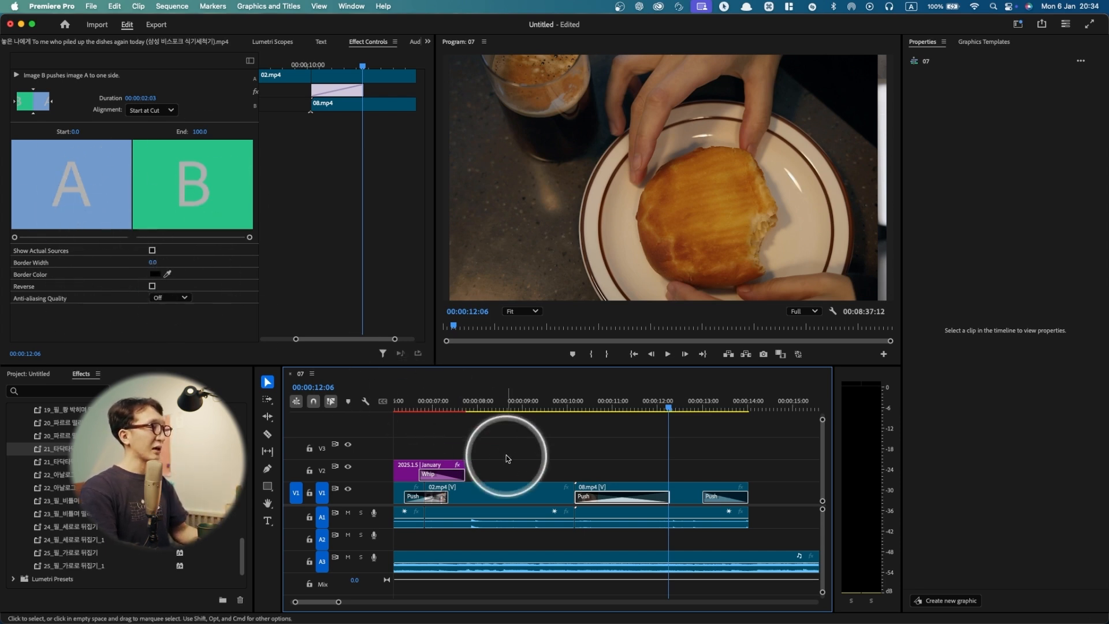
right_click(628, 501)
left_click(632, 525)
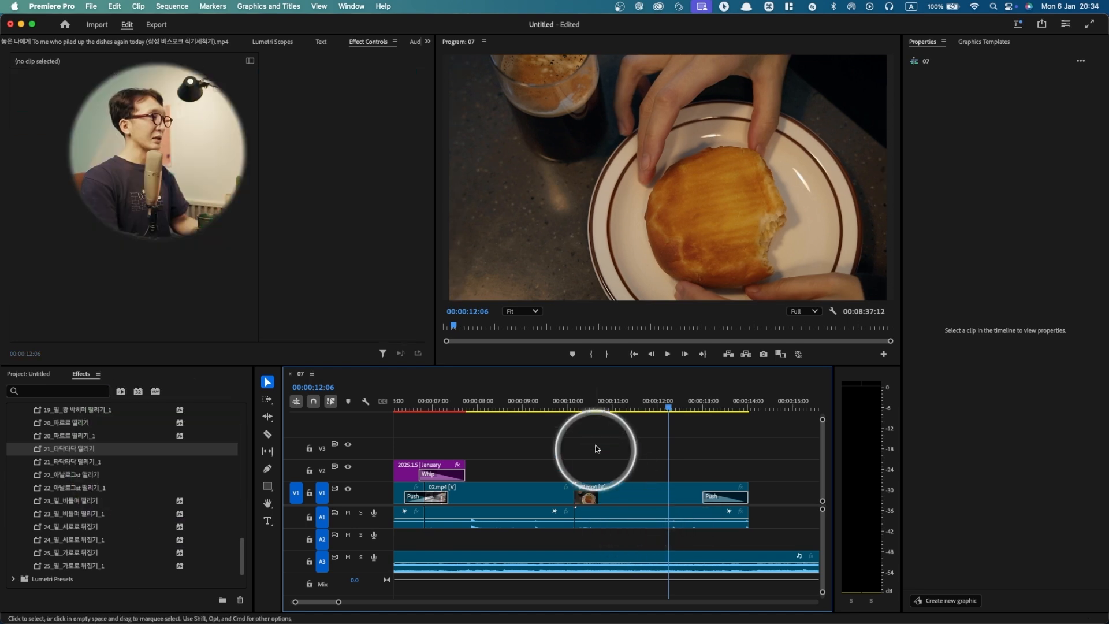
Step: Try the 24_필_세로로 뒤집기 preset on 08.mp4, play it from the clip's start, and undo it
left_click_drag(581, 407, 575, 410)
key("space")
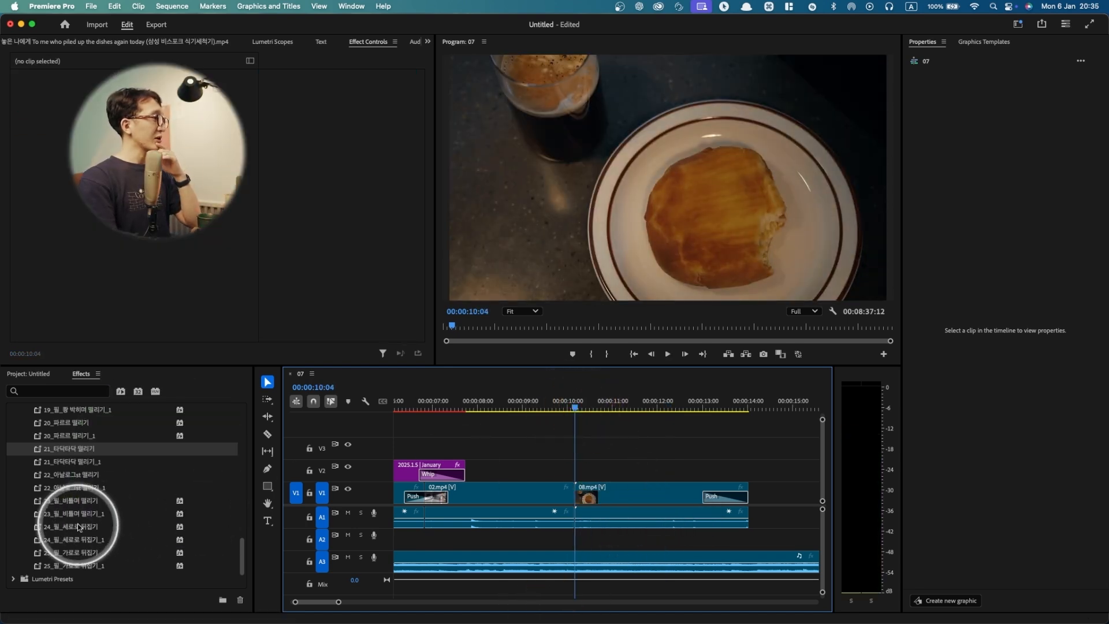
left_click_drag(79, 527, 587, 496)
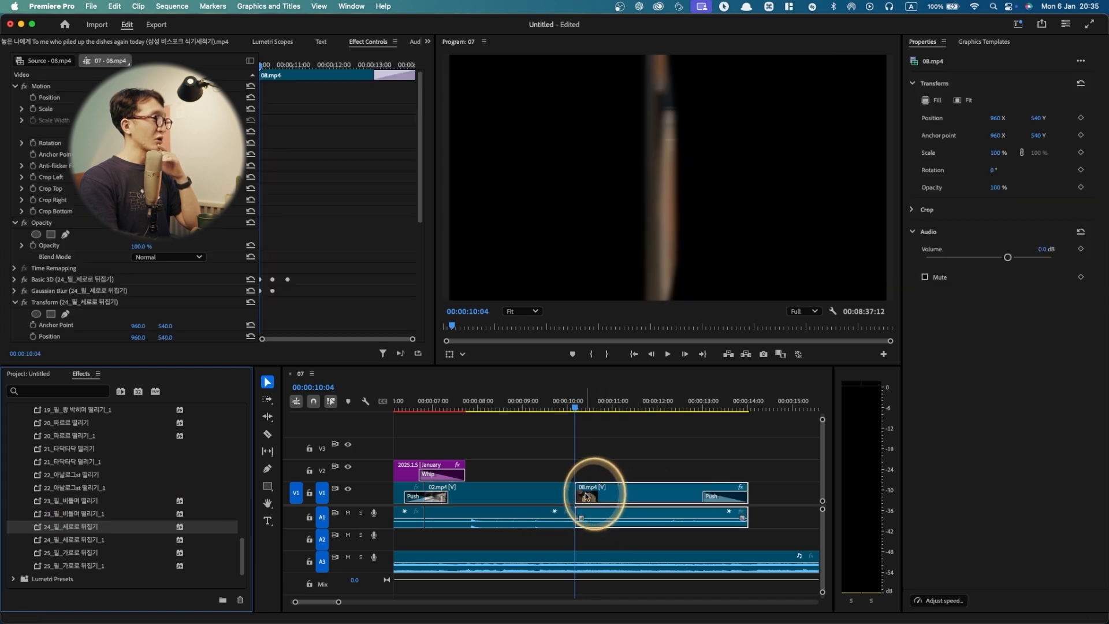
left_click(577, 408)
key("space")
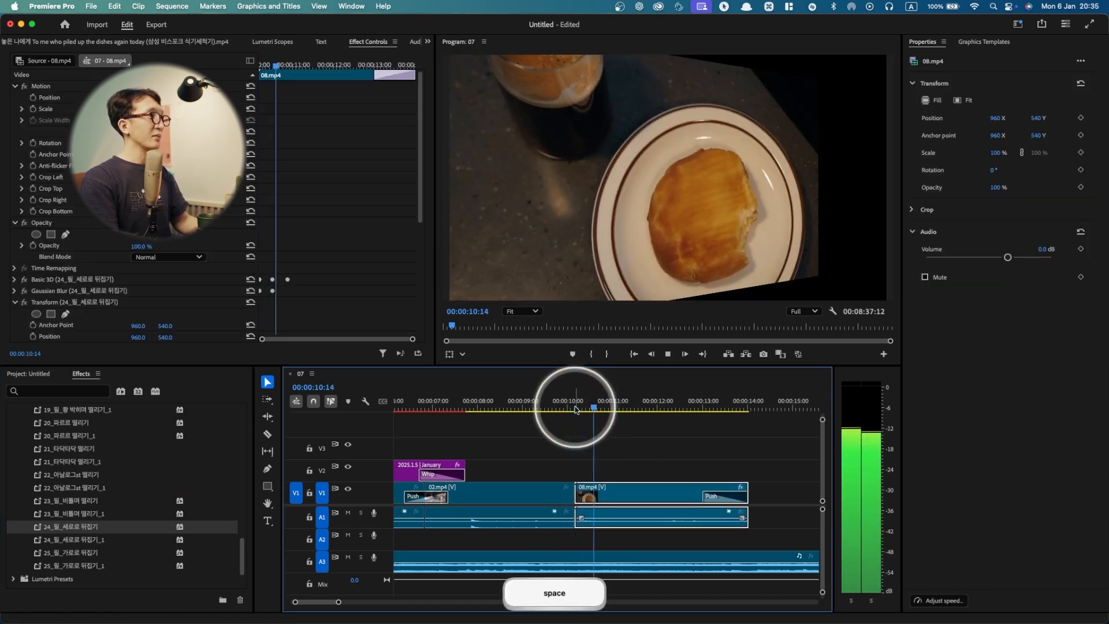
key("space")
key("super+z")
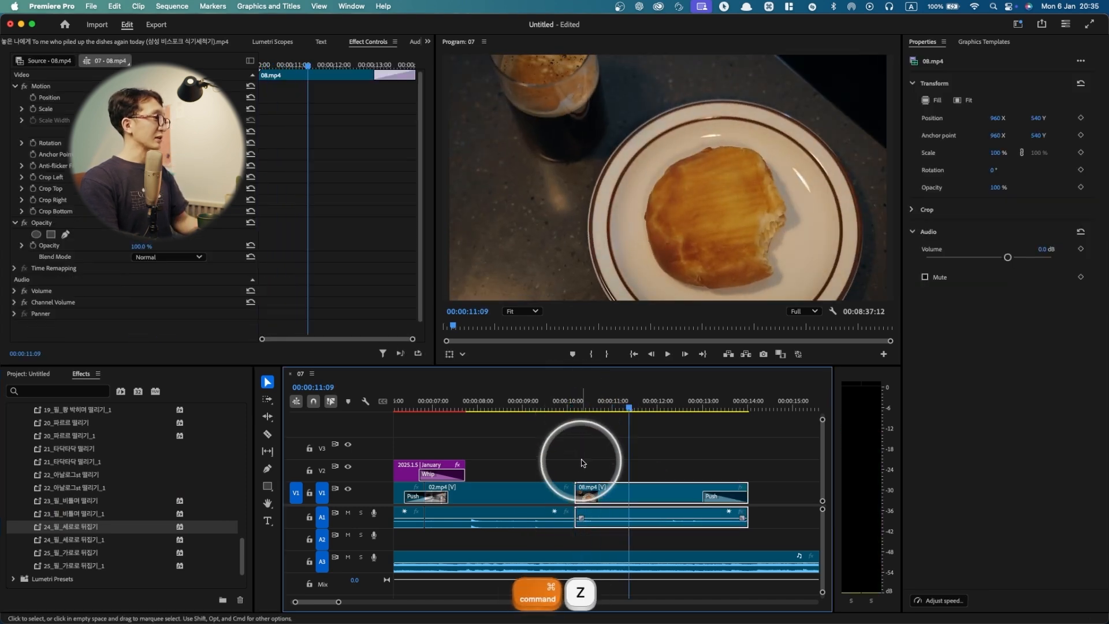
scroll(582, 463, "down", 6)
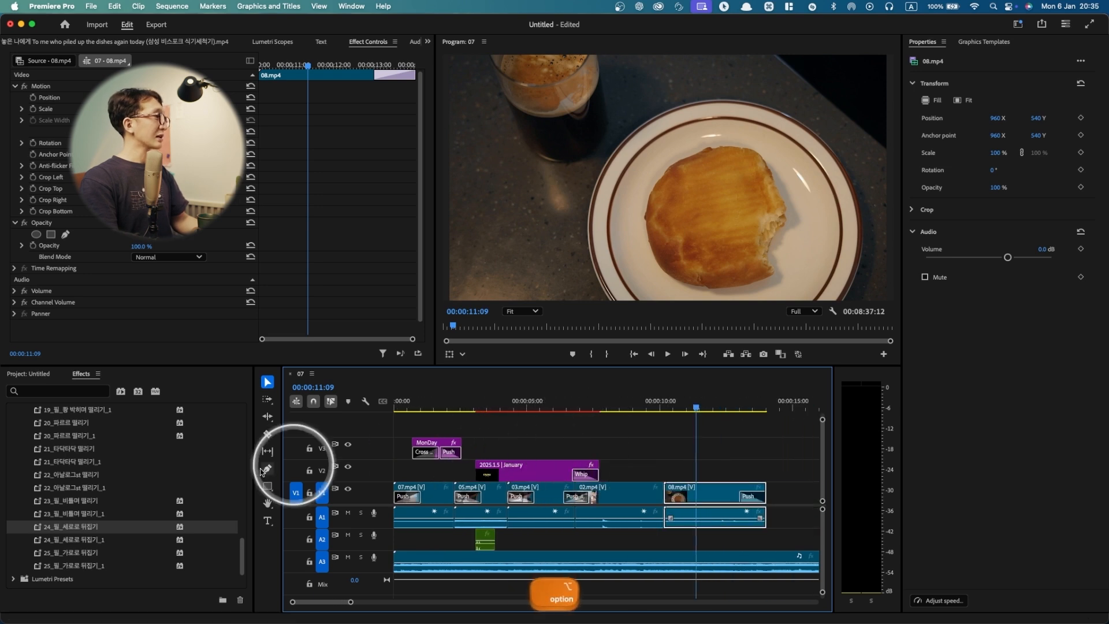
Step: Apply the 25_필_가로로 뒤집기 preset to 02.mp4 and play the sequence from just before the clip's start
scroll(69, 491, "down", 3)
left_click_drag(69, 508, 595, 502)
left_click(571, 412)
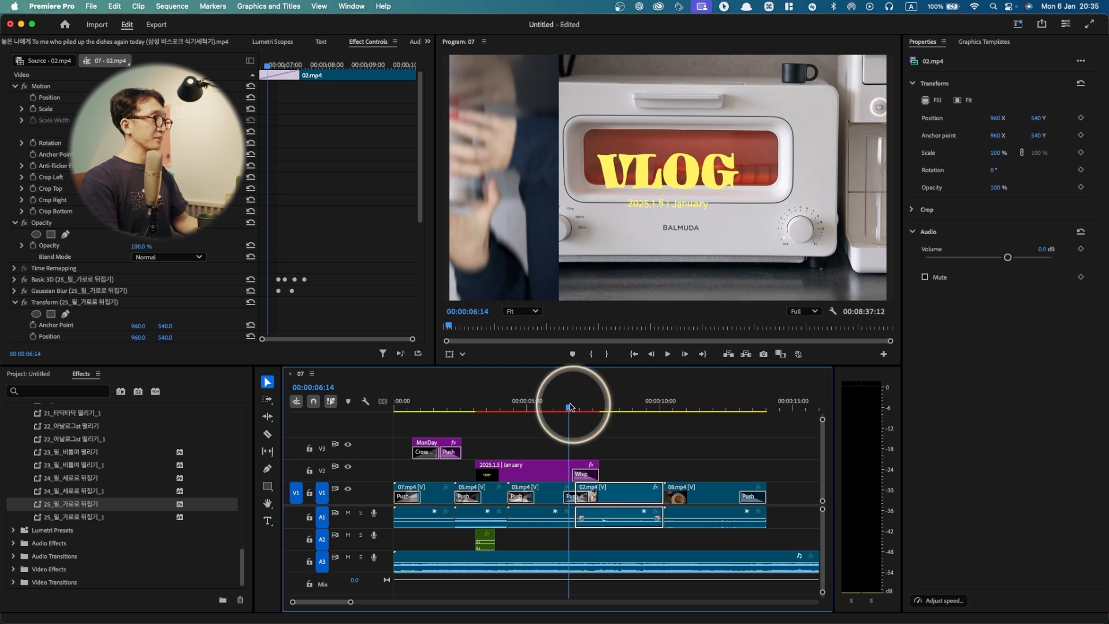
key("space")
key("space")
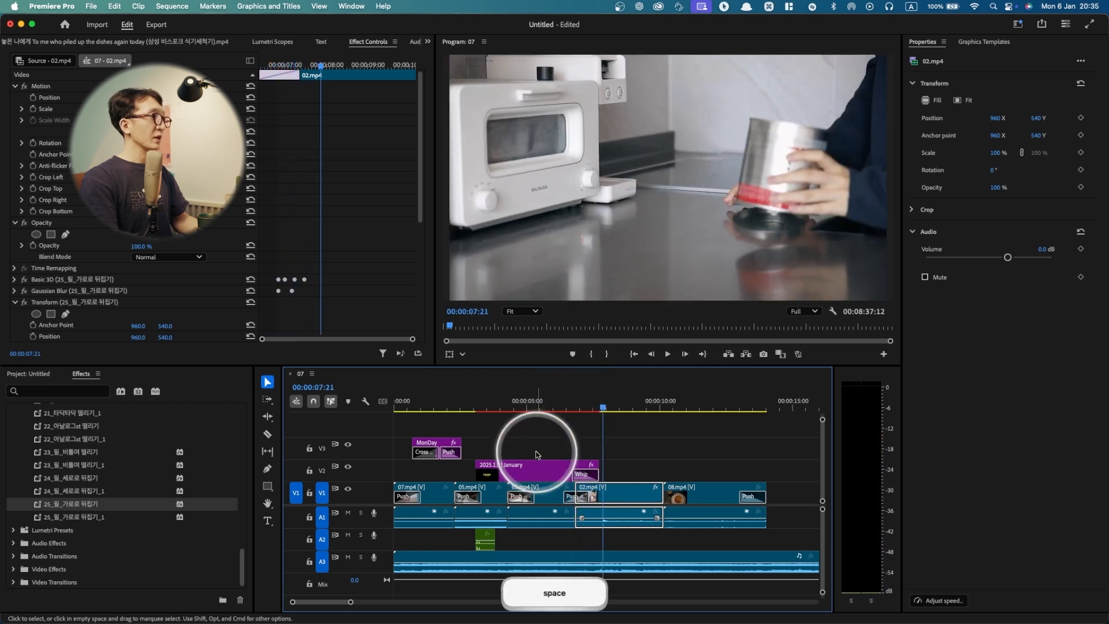
Step: Apply the 01_왼쪽 in preset to the "2025.1.5 | January" title clip and play it from the clip's start
left_click(476, 410)
key("space")
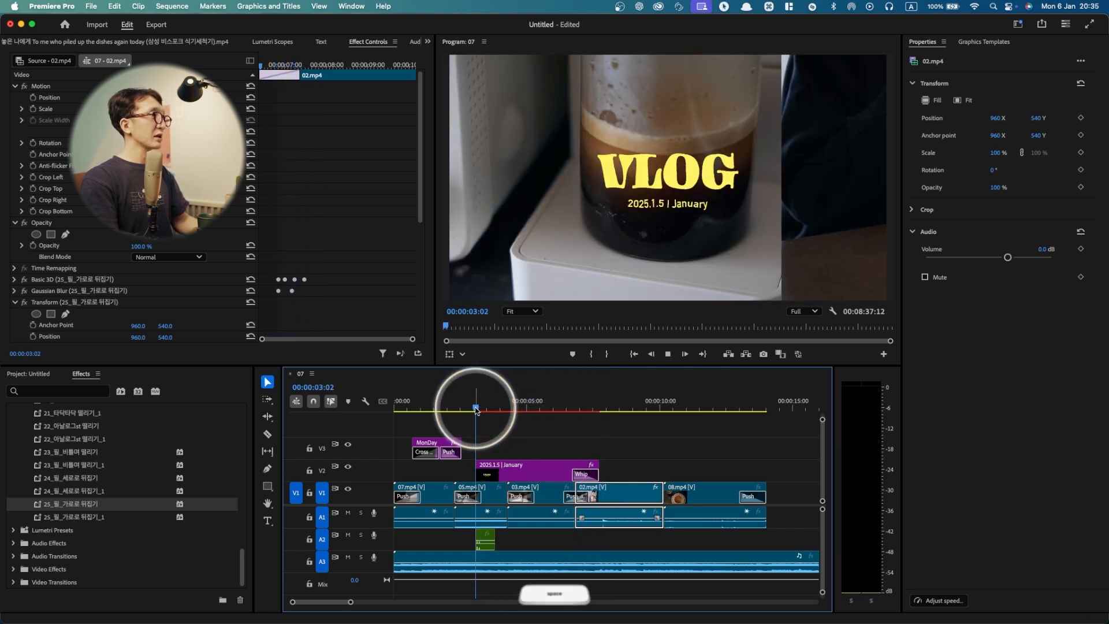
left_click(475, 406, "shift")
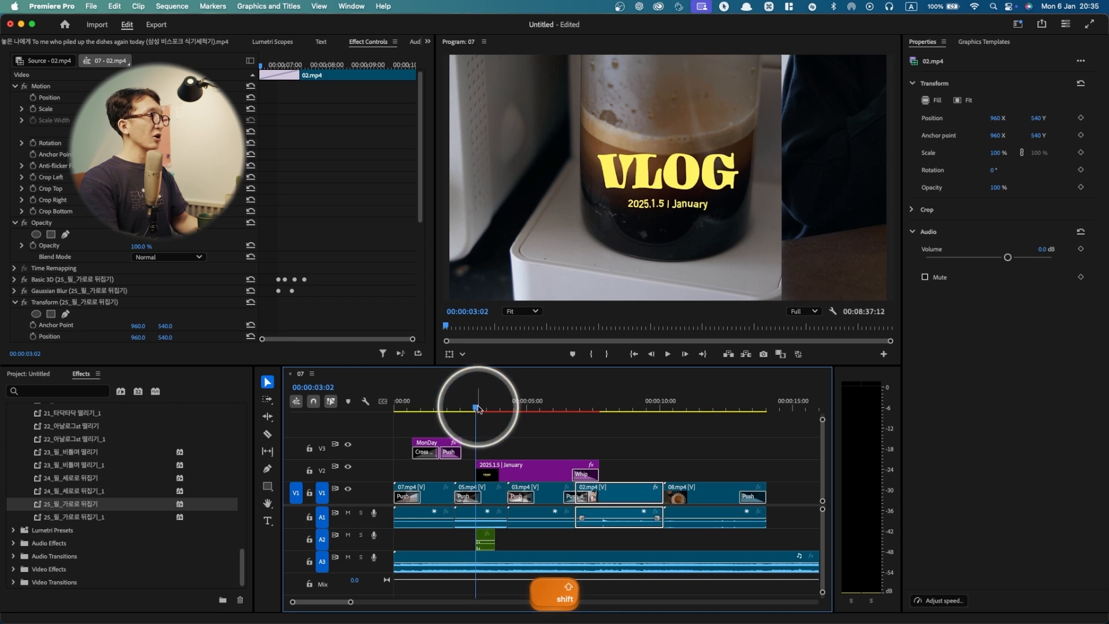
left_click(486, 470)
scroll(98, 496, "up", 10)
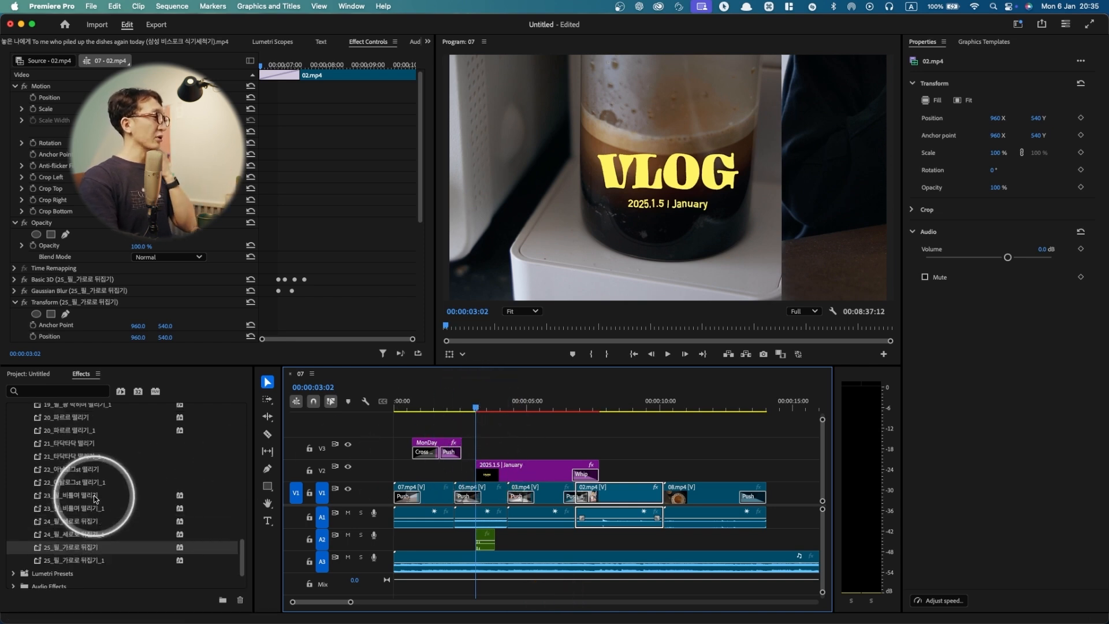
scroll(94, 498, "up", 6)
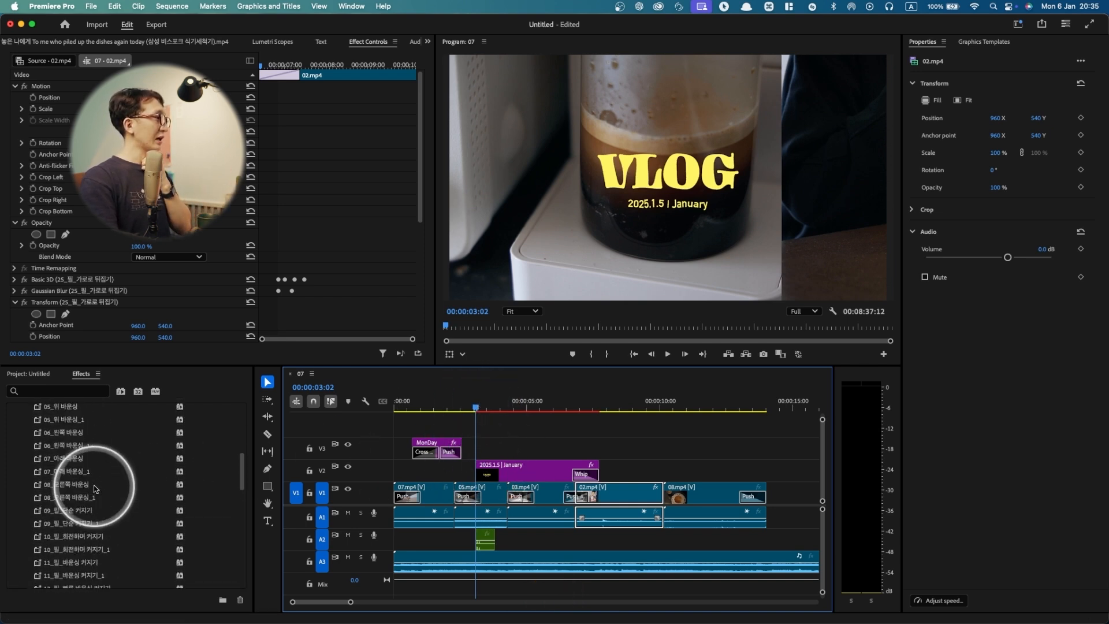
scroll(92, 480, "up", 3)
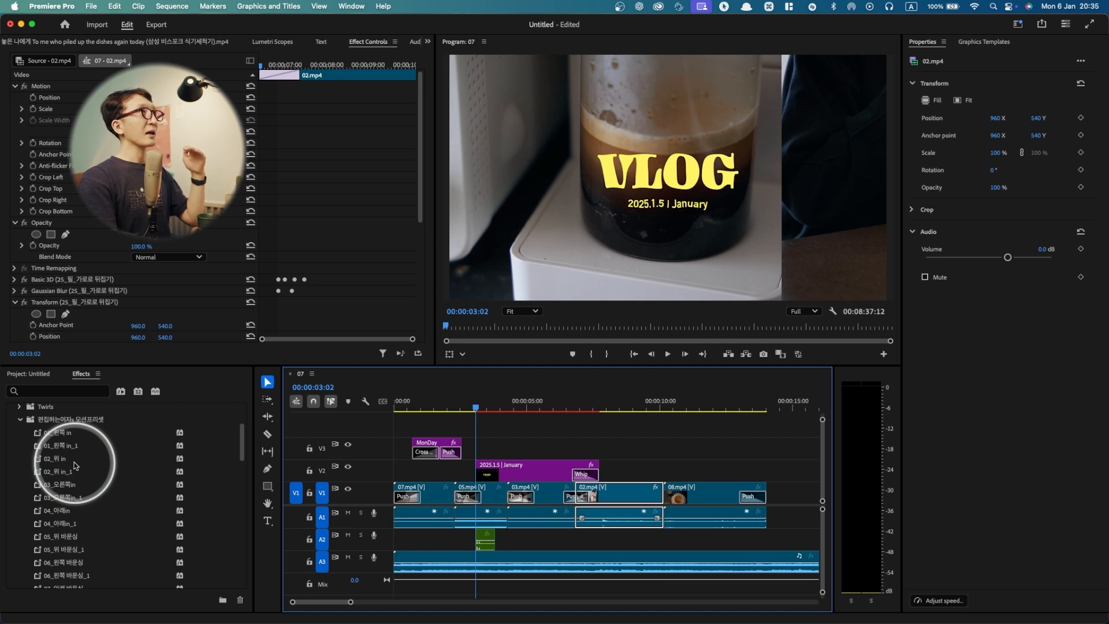
left_click(58, 433)
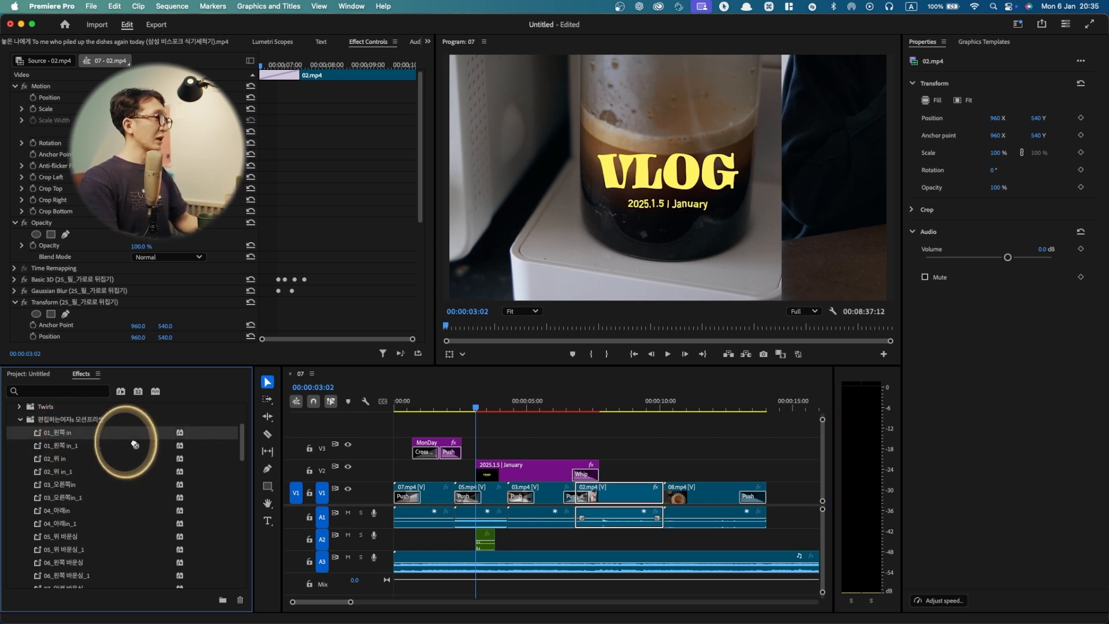
left_click_drag(135, 444, 495, 467)
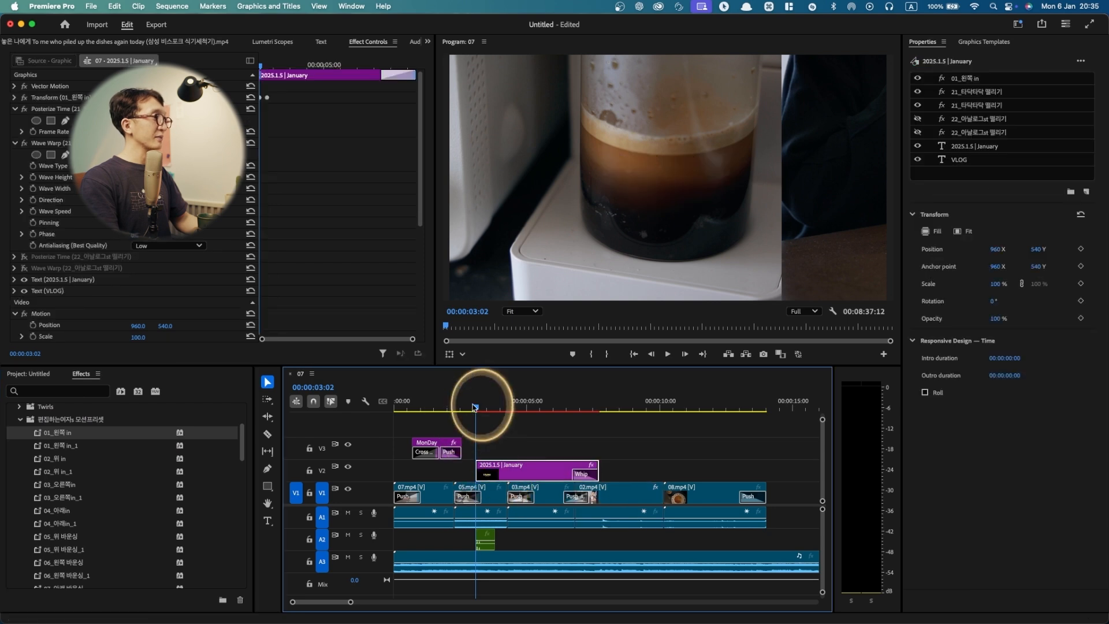
key("space")
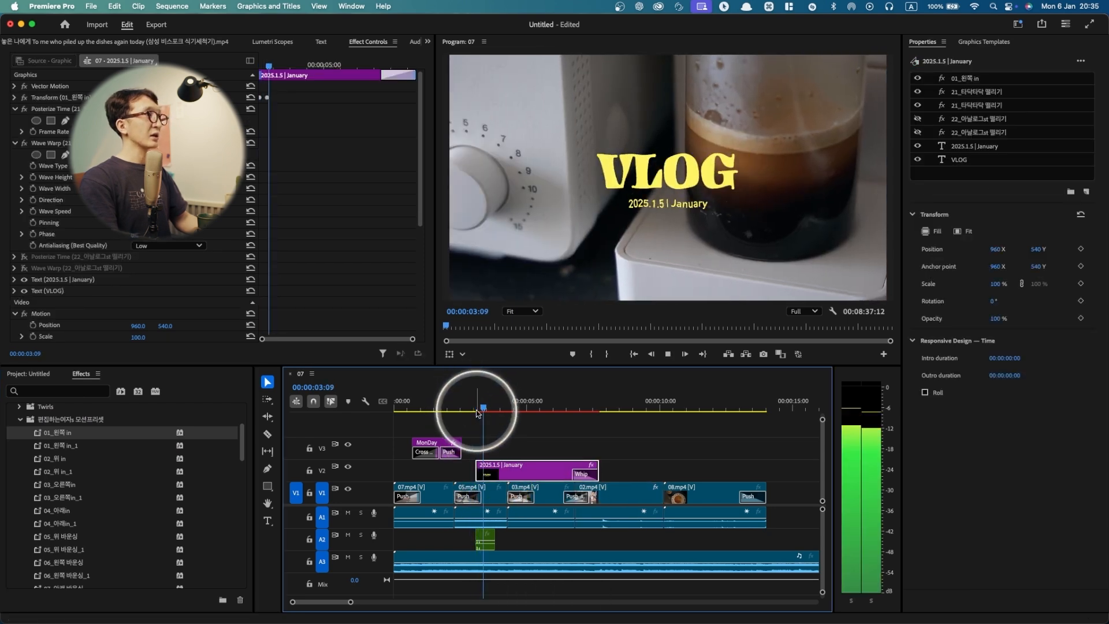
key("space")
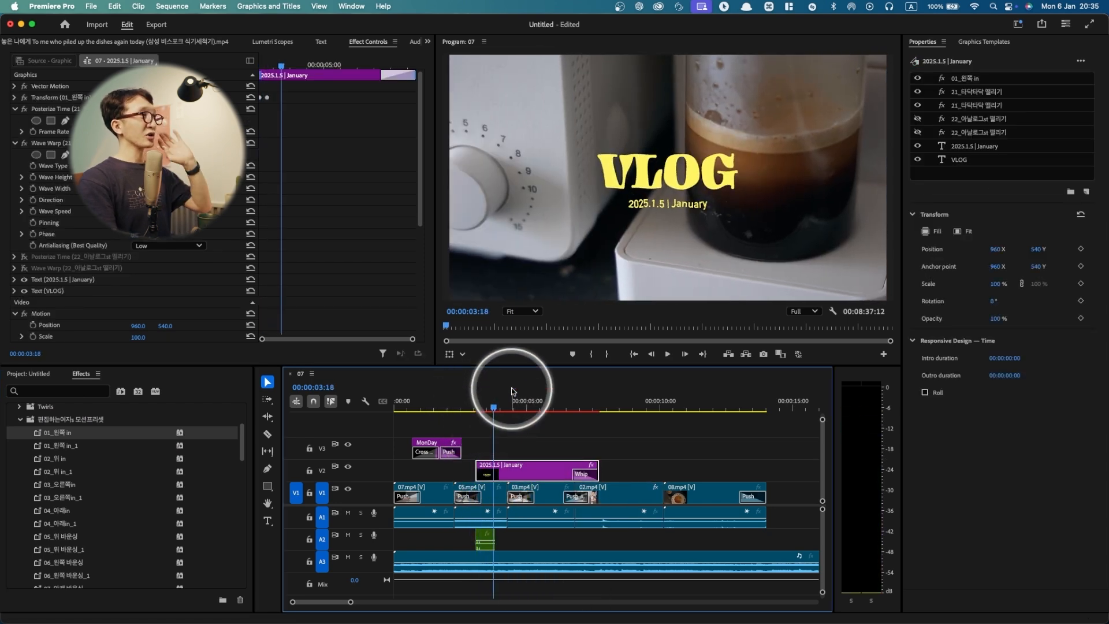
Step: Review the effects stacked on the title clip, collapsing the Wave Warp settings and checking Posterize Time
left_click(514, 444)
left_click(511, 474)
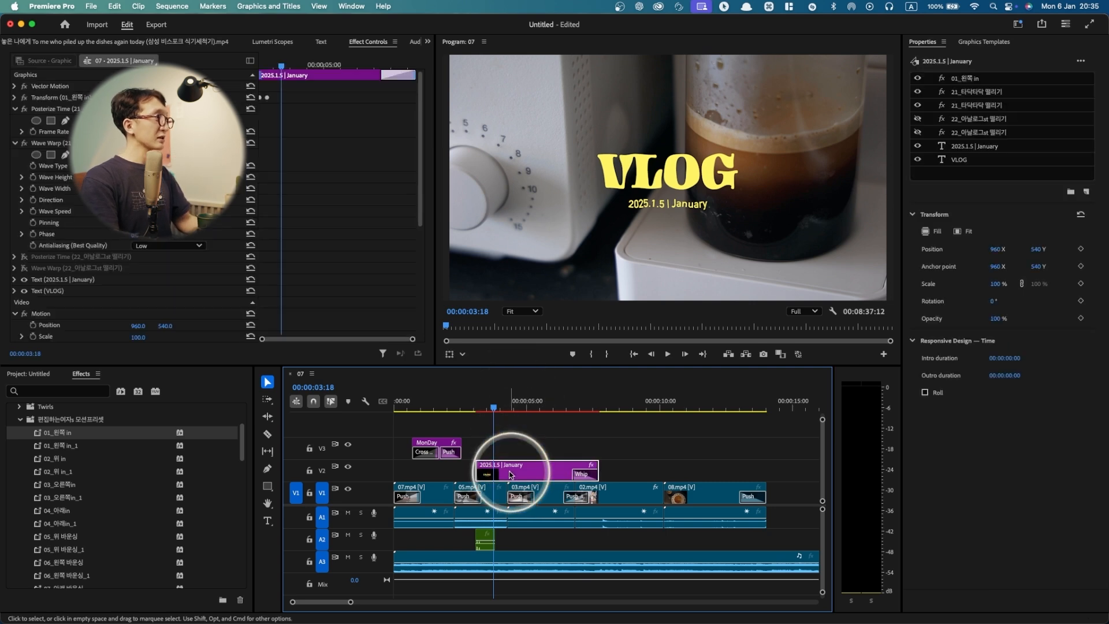
left_click(15, 109)
key("ctrl")
key("ctrl")
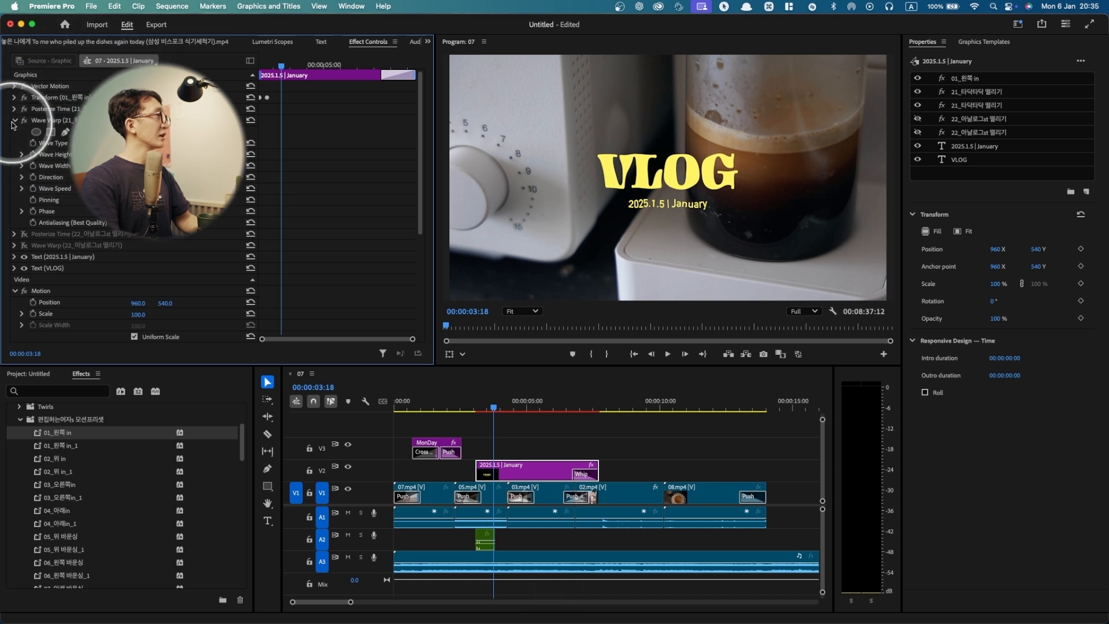
left_click(14, 121)
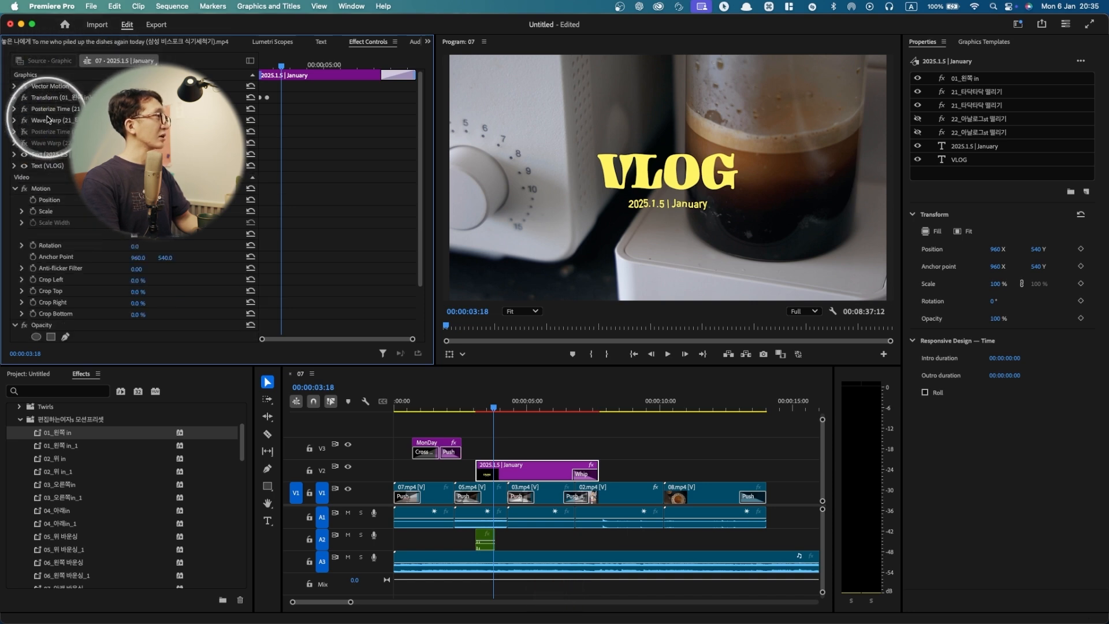
left_click(15, 109)
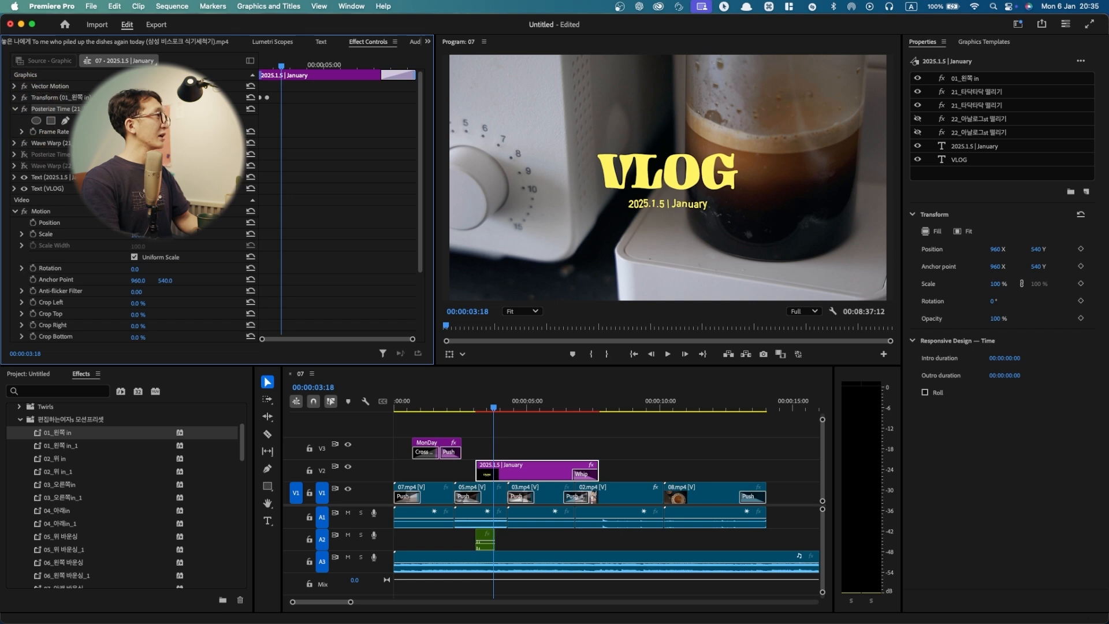
Step: Apply the 02_위 in preset to the title clip as well and play it from just before the clip's start
left_click_drag(487, 404, 466, 405)
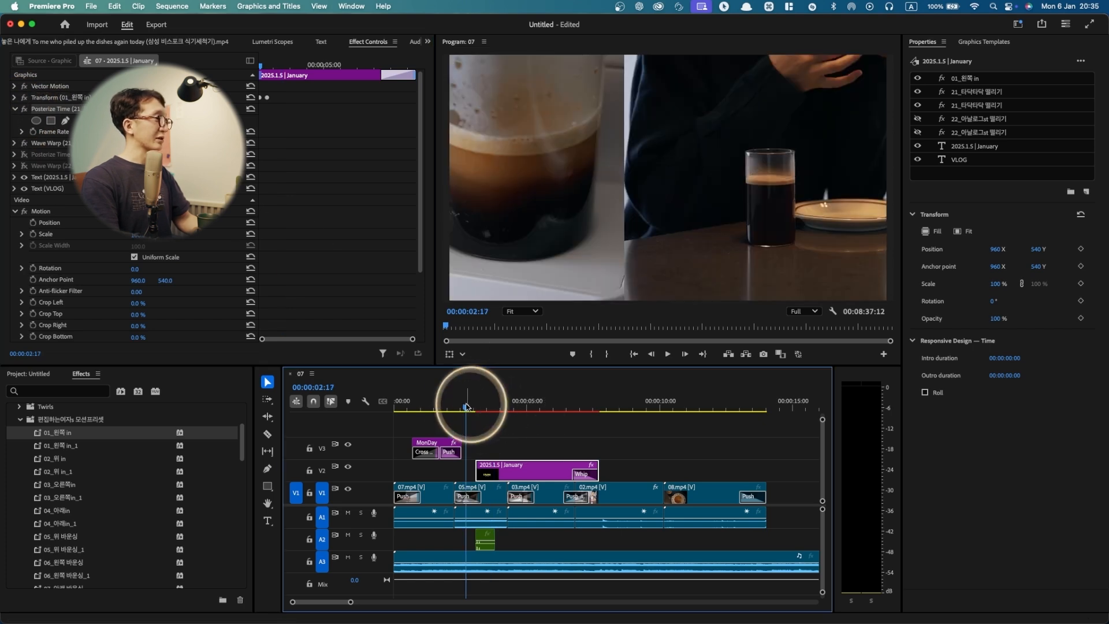
key("space")
left_click_drag(71, 461, 488, 469)
left_click(474, 408)
key("space")
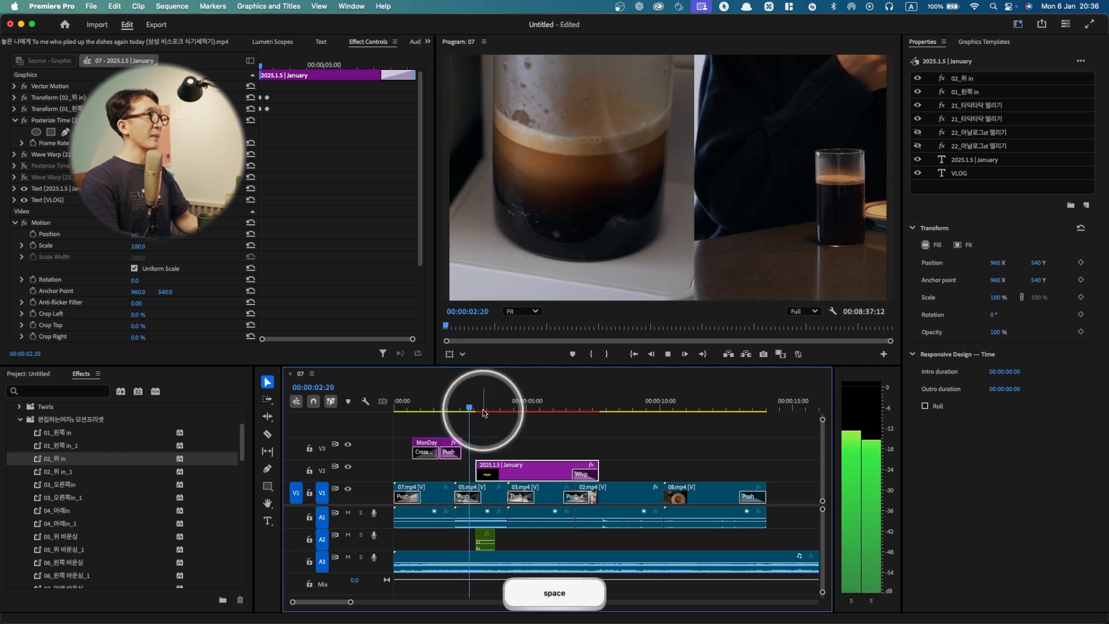
left_click_drag(484, 413, 470, 408)
key("space")
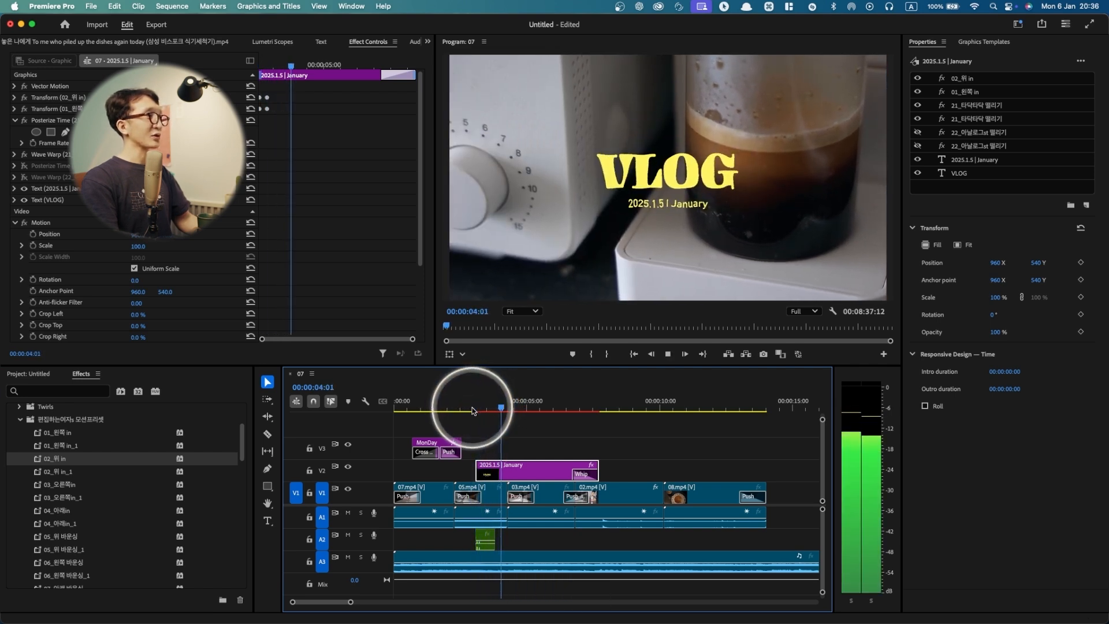
key("space")
Step: Look through the numbered motion presets from 02 to 15 and scrub over the beginning of the title clip
scroll(75, 487, "down", 5)
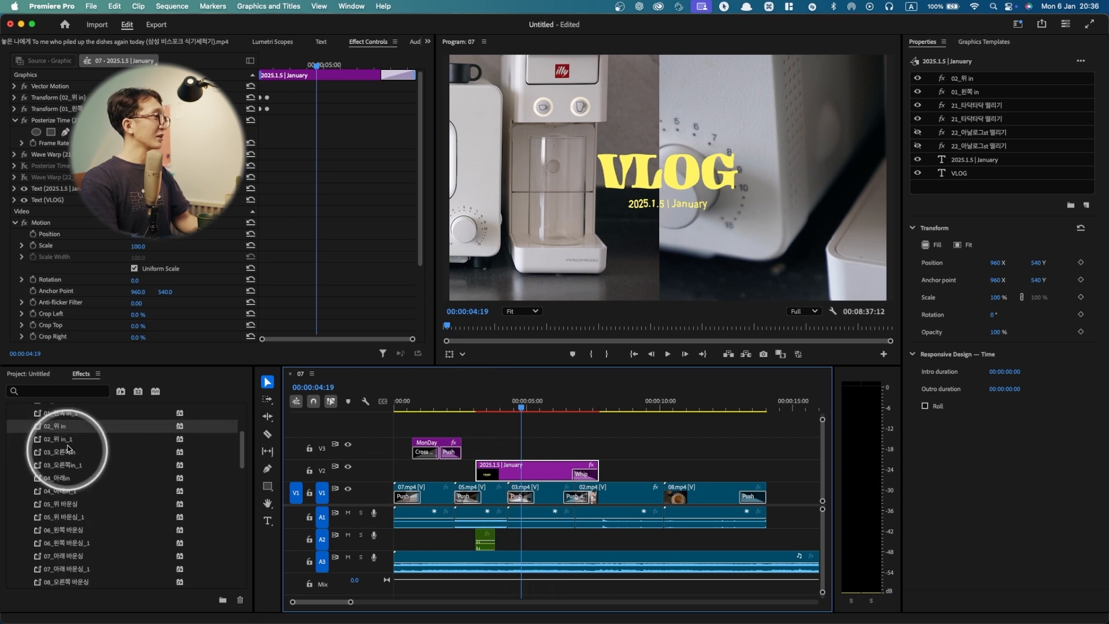
scroll(76, 486, "down", 5)
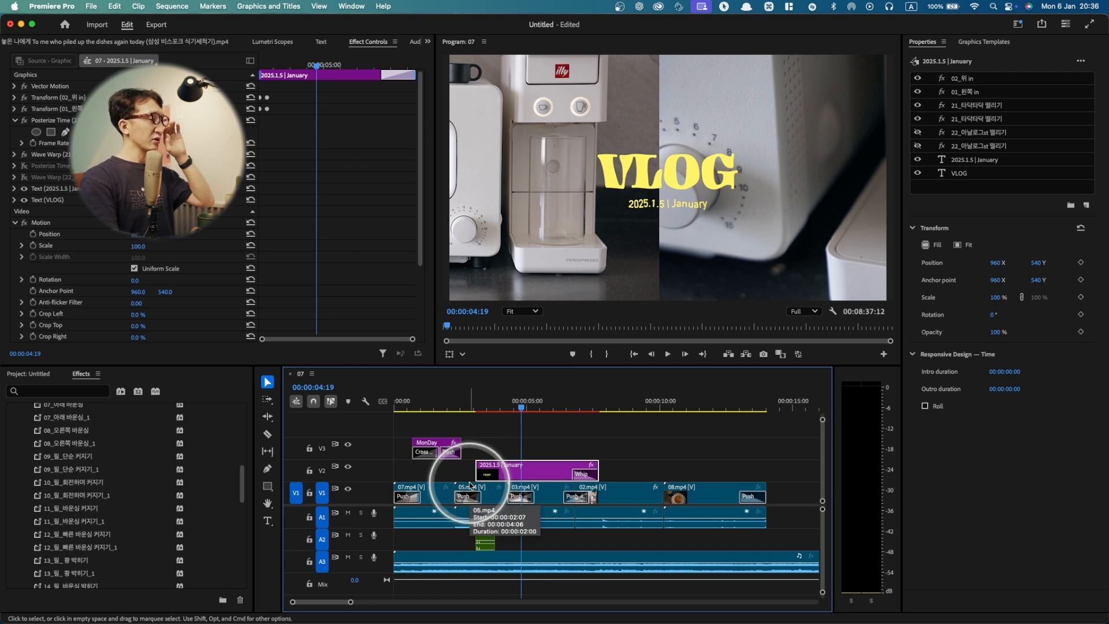
scroll(107, 509, "down", 2)
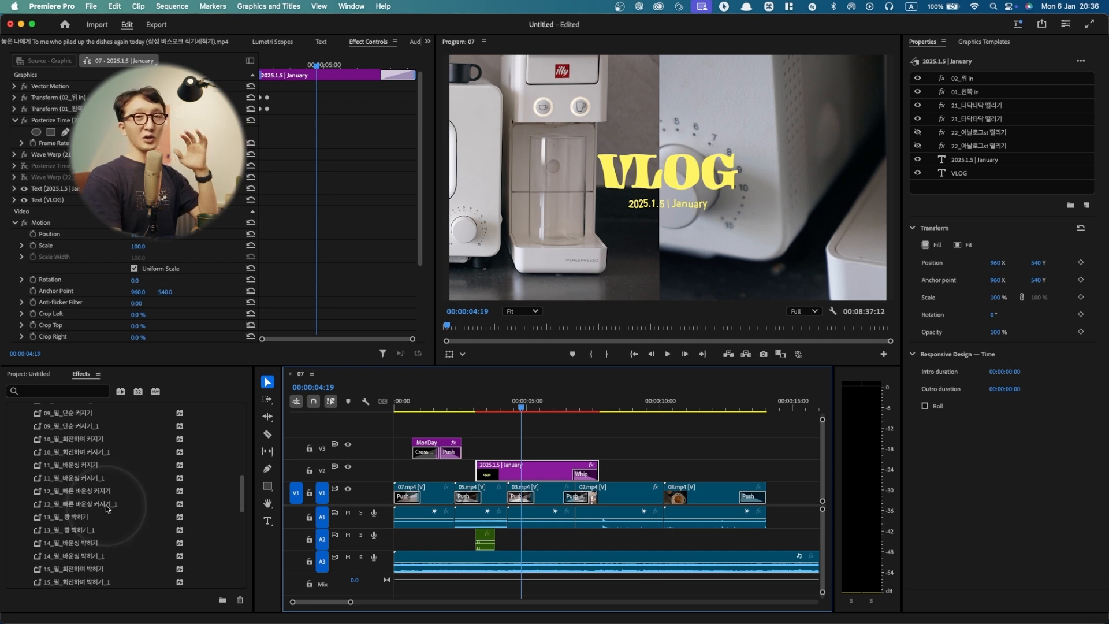
left_click(107, 501)
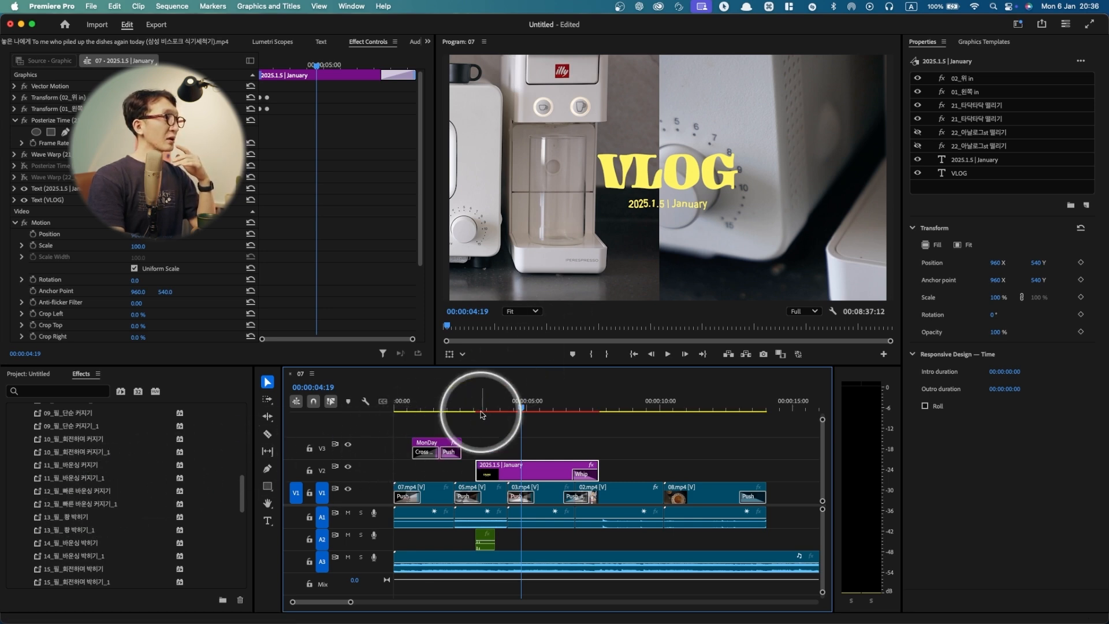
left_click_drag(475, 408, 487, 409)
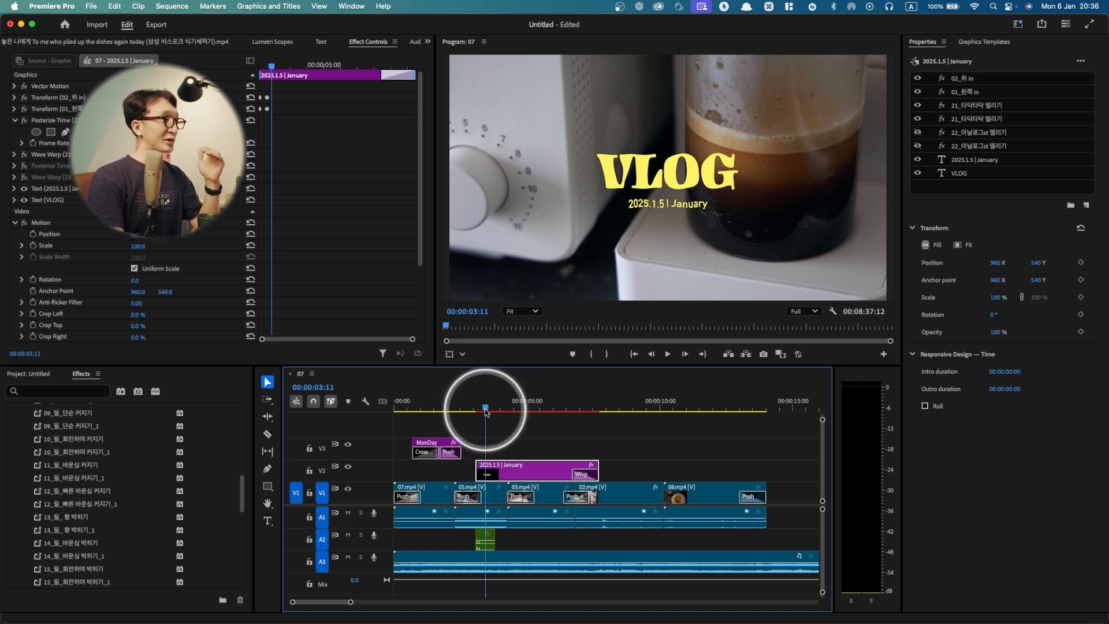
left_click_drag(486, 408, 496, 407)
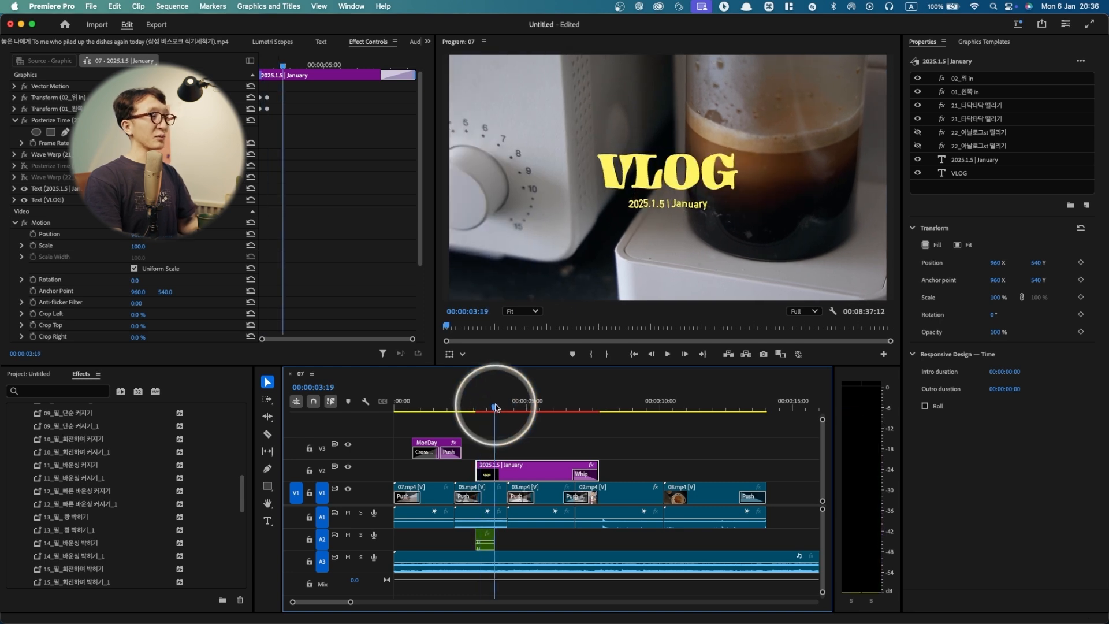